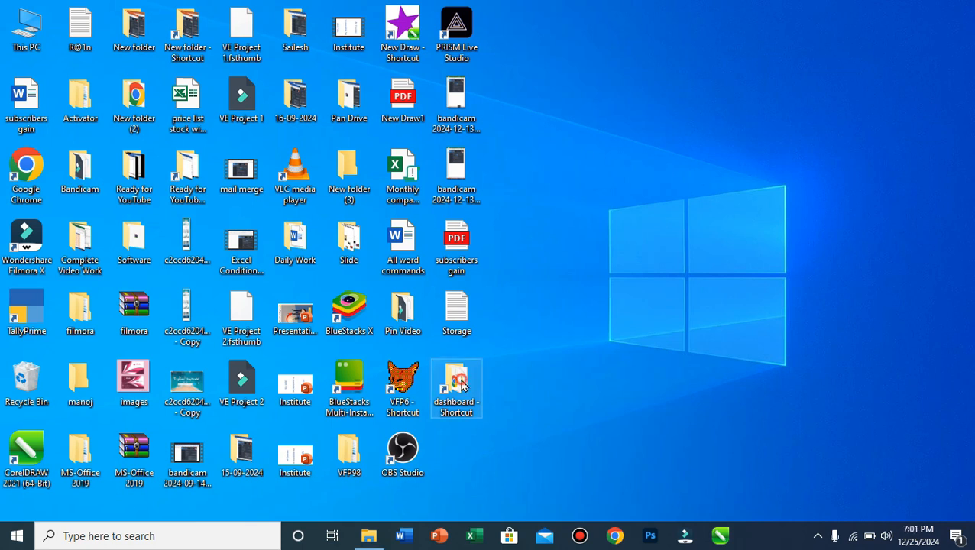
Open the dashboard folder shortcut maximized, see that it is empty, then minimize it.
{"action": "double_click", "coordinate": [456, 390]}
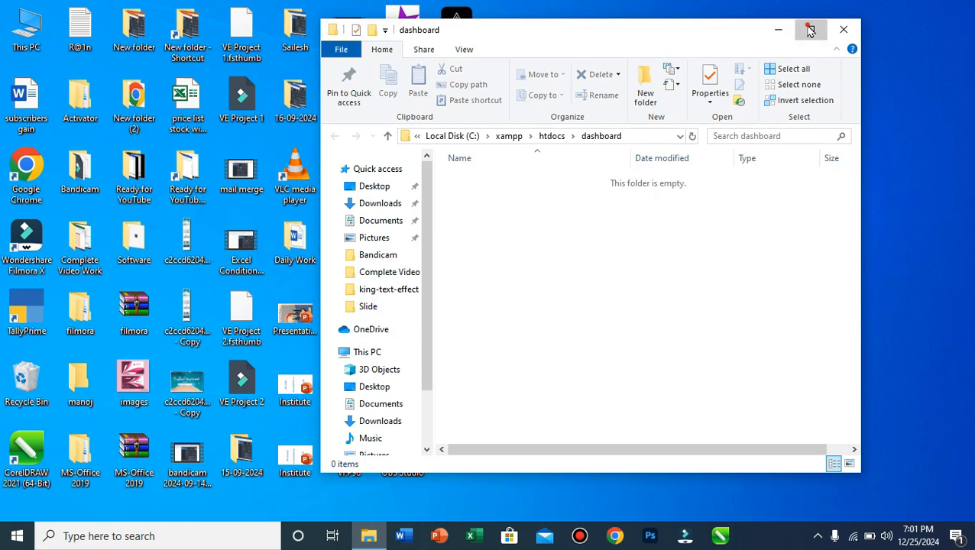
{"action": "left_click", "coordinate": [809, 29]}
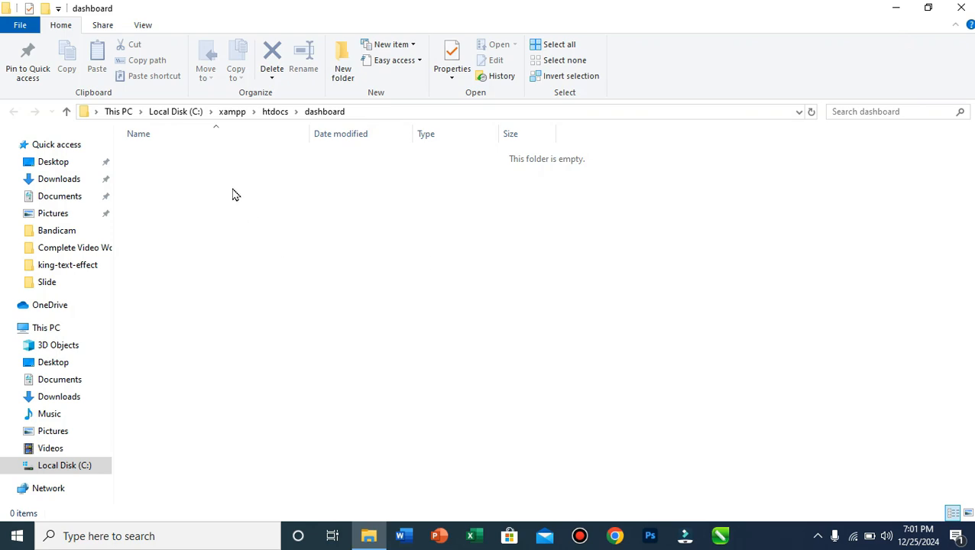
{"action": "left_click", "coordinate": [891, 7]}
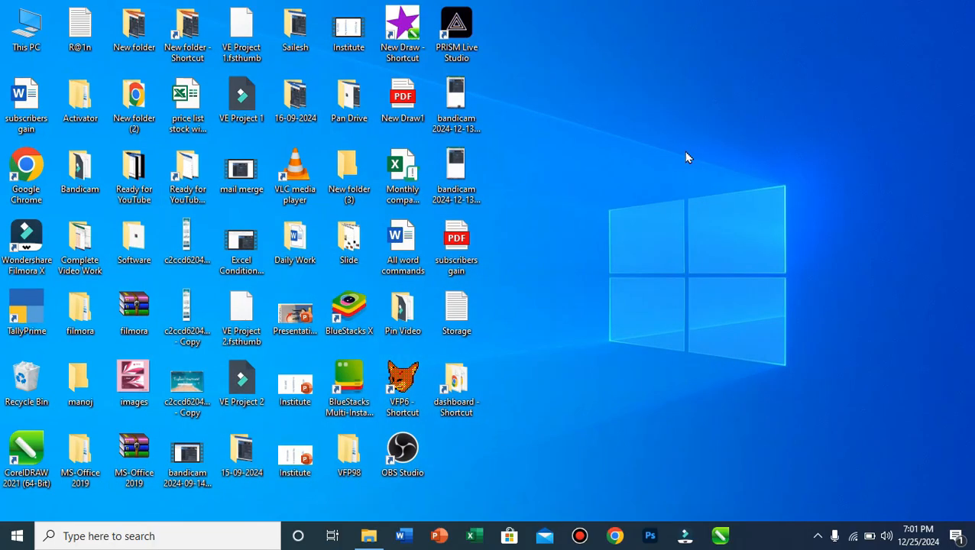
Load localhost in Chrome and retry it, getting ERR_CONNECTION_REFUSED each time.
{"action": "left_click", "coordinate": [613, 535]}
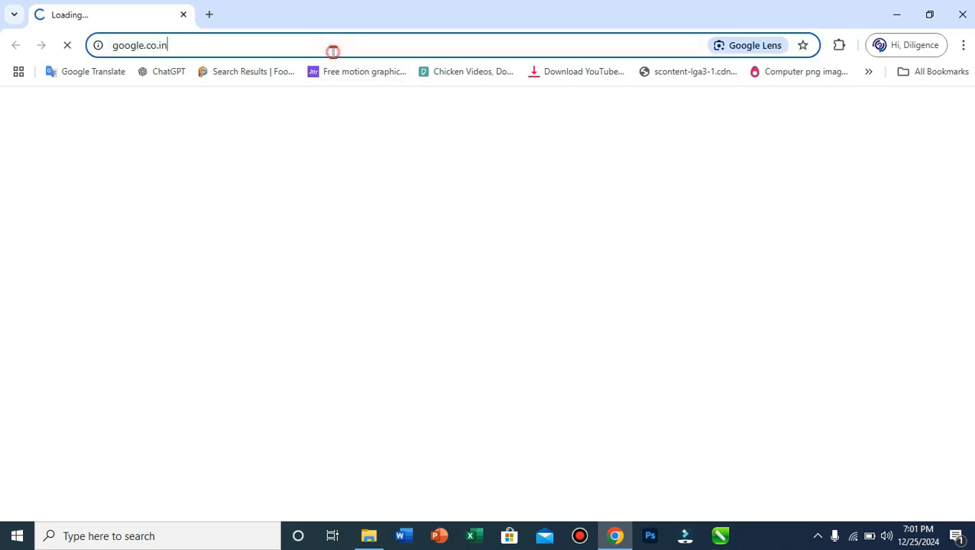
{"action": "left_click", "coordinate": [333, 51]}
{"action": "type", "text": "loca"}
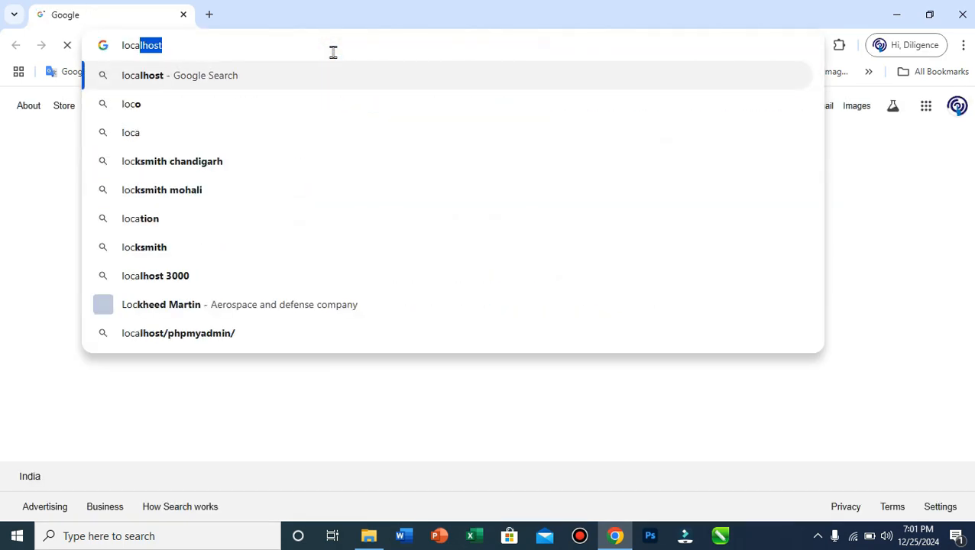
{"action": "type", "text": "lhost"}
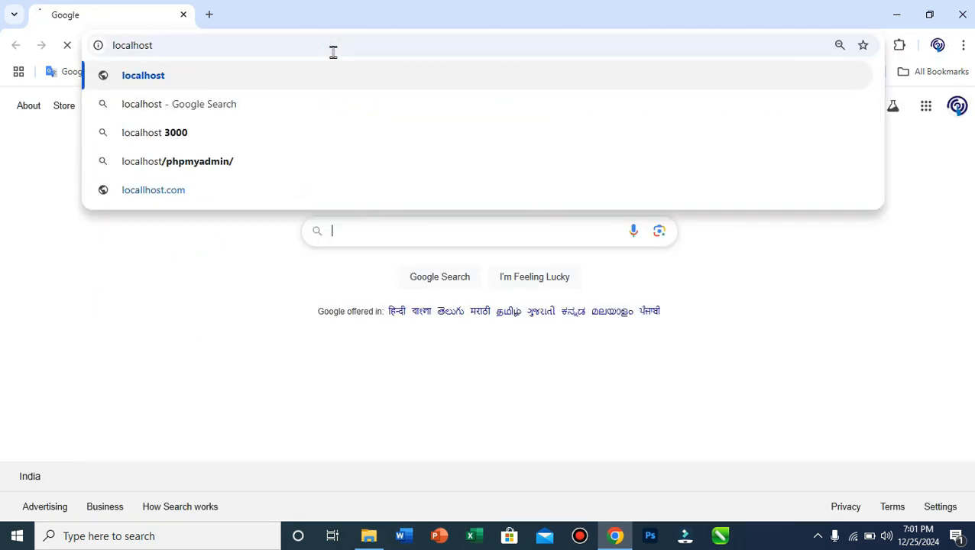
{"action": "key", "text": "Return"}
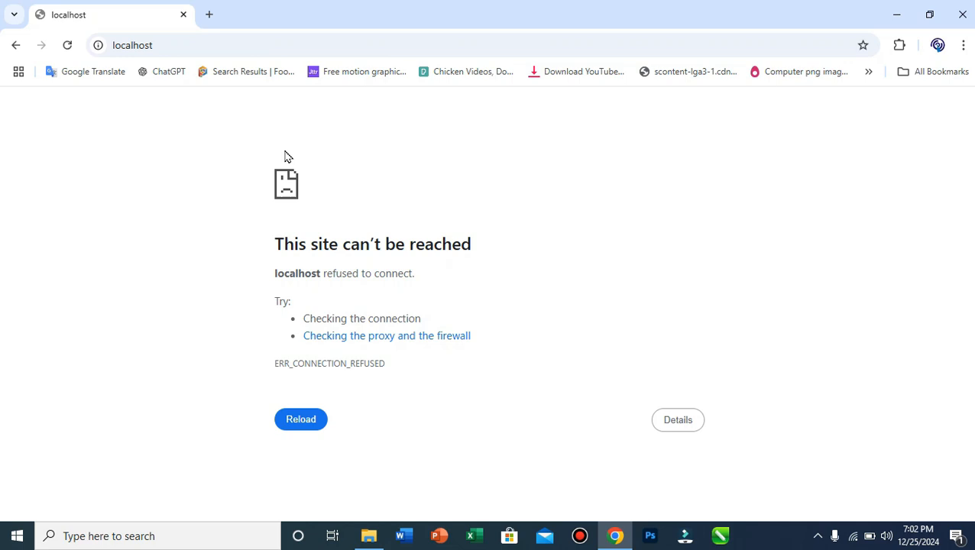
{"action": "key", "text": "F5"}
{"action": "left_click", "coordinate": [66, 46]}
Launch XAMPP Control Panel, start Apache and MySQL, then minimize the panel.
{"action": "left_click", "coordinate": [182, 535]}
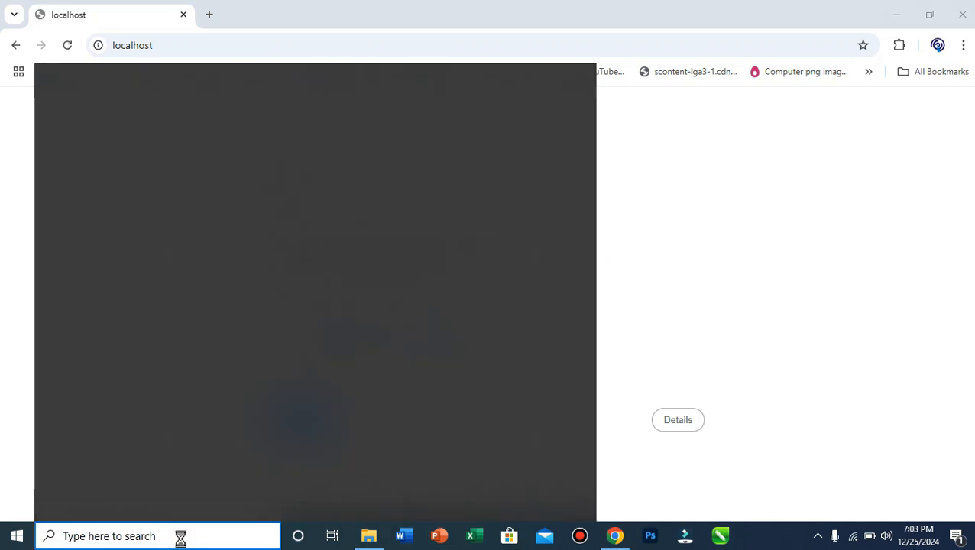
{"action": "type", "text": "xa"}
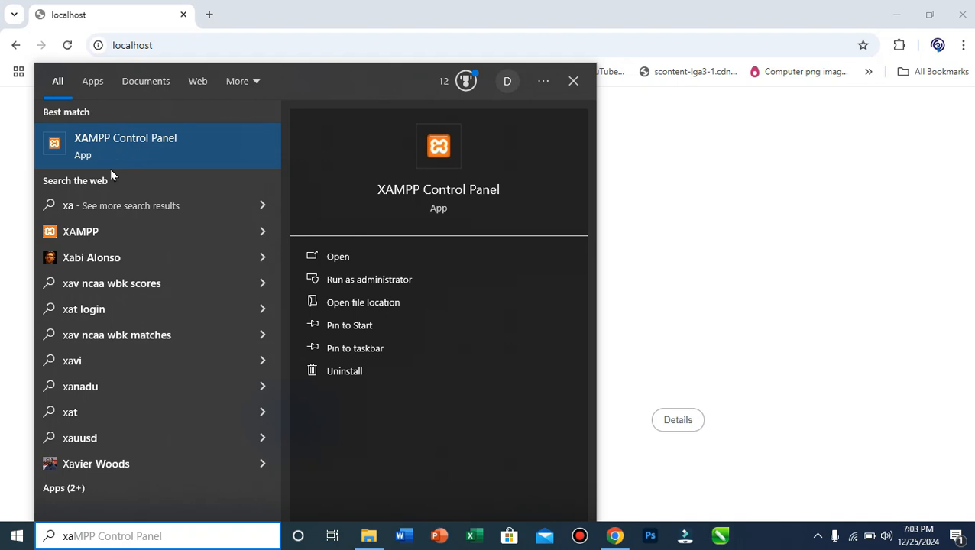
{"action": "left_click", "coordinate": [126, 151]}
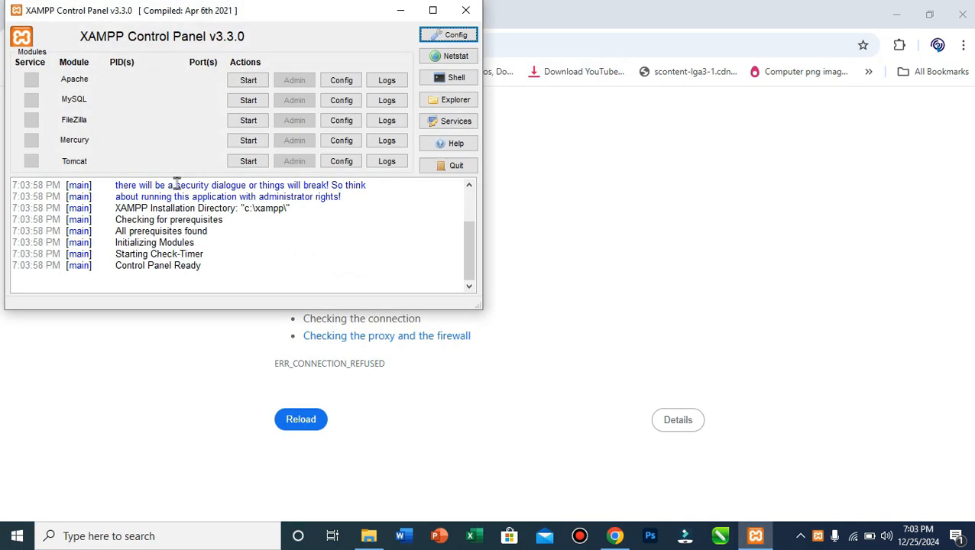
{"action": "left_click_drag", "start_coordinate": [291, 13], "coordinate": [567, 153]}
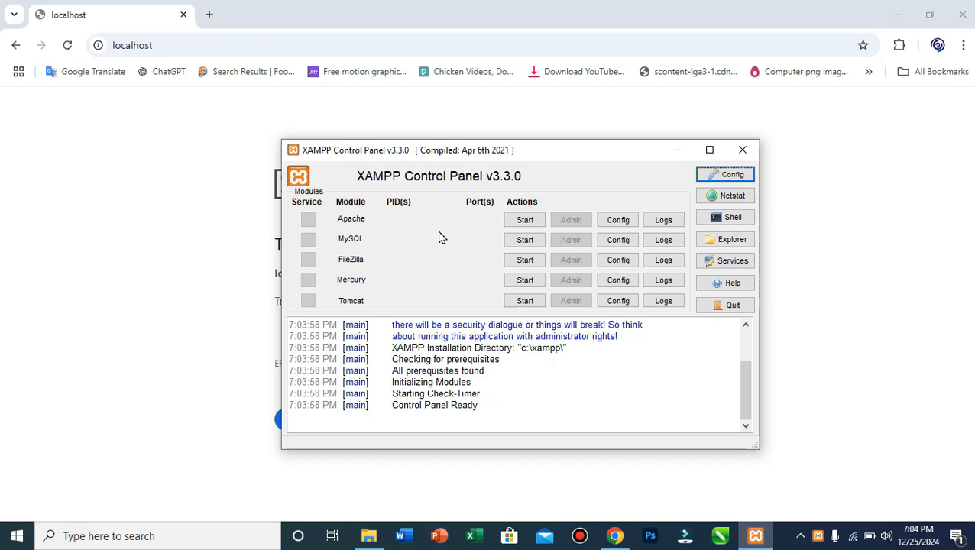
{"action": "left_click", "coordinate": [518, 221]}
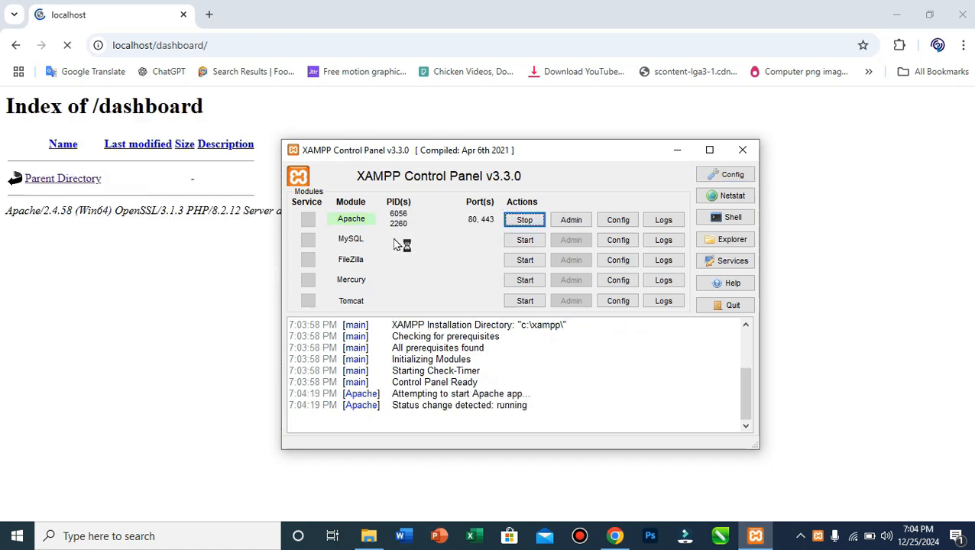
{"action": "left_click", "coordinate": [526, 241]}
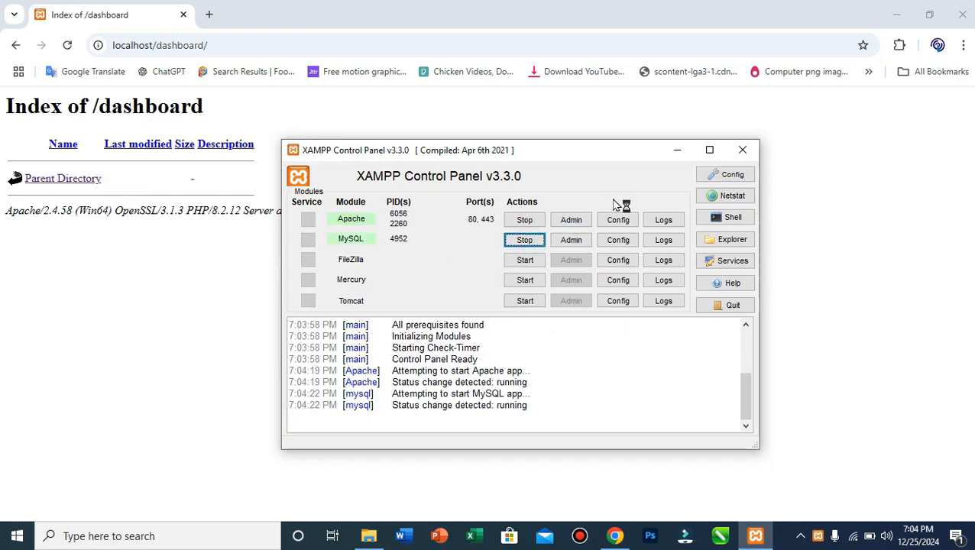
{"action": "left_click", "coordinate": [677, 150]}
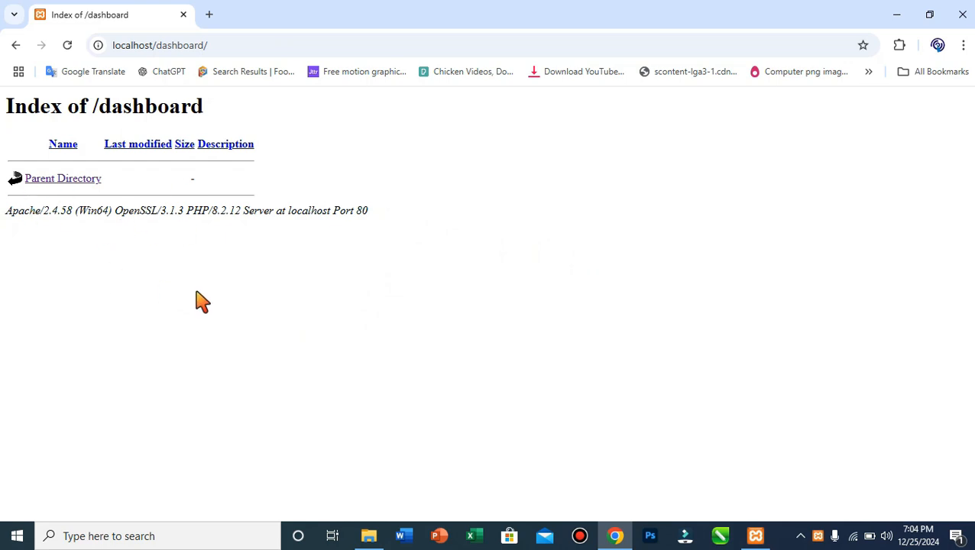
Refresh the desktop, then open google.co.in in a new Chrome tab.
{"action": "left_click", "coordinate": [906, 14]}
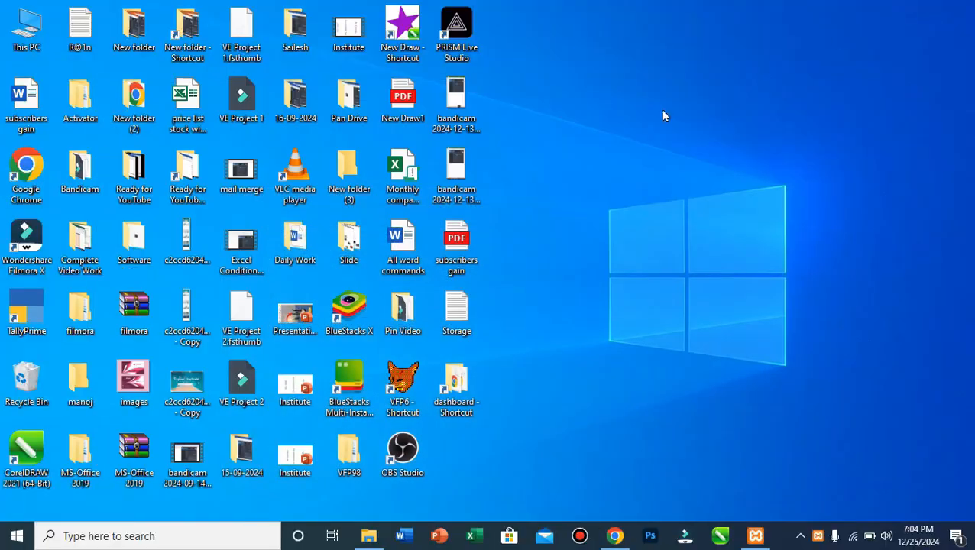
{"action": "right_click", "coordinate": [541, 115]}
{"action": "left_click", "coordinate": [579, 157]}
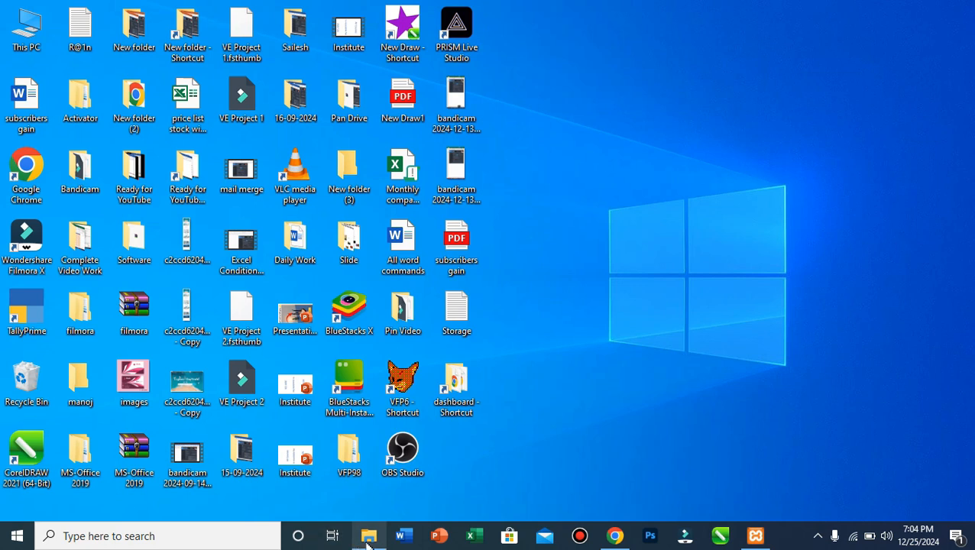
{"action": "left_click", "coordinate": [615, 536]}
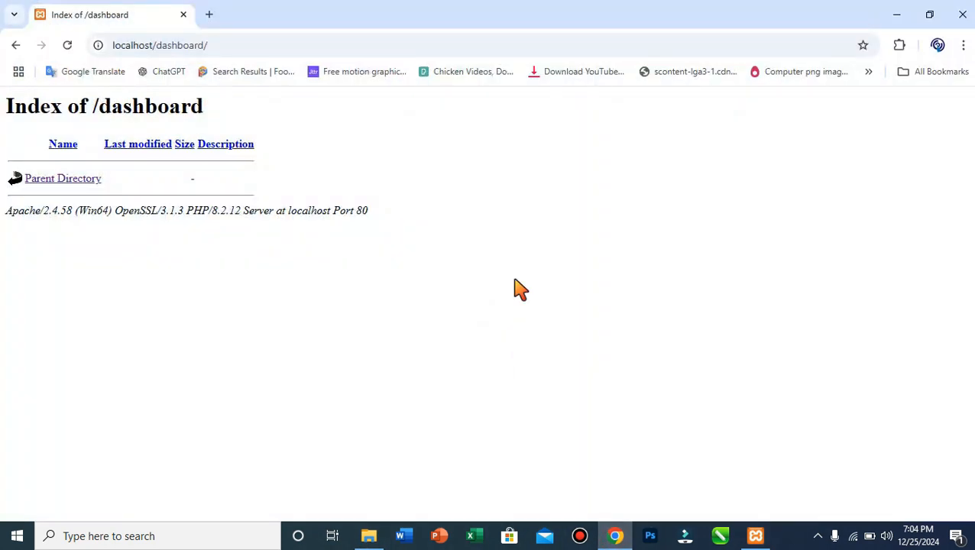
{"action": "left_click", "coordinate": [208, 15]}
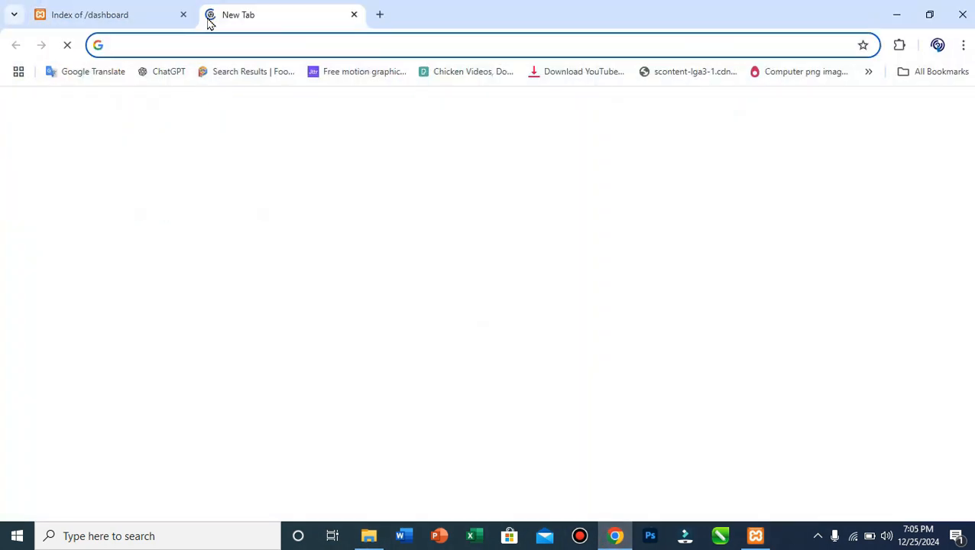
{"action": "left_click", "coordinate": [244, 39]}
{"action": "type", "text": "google.co.in"}
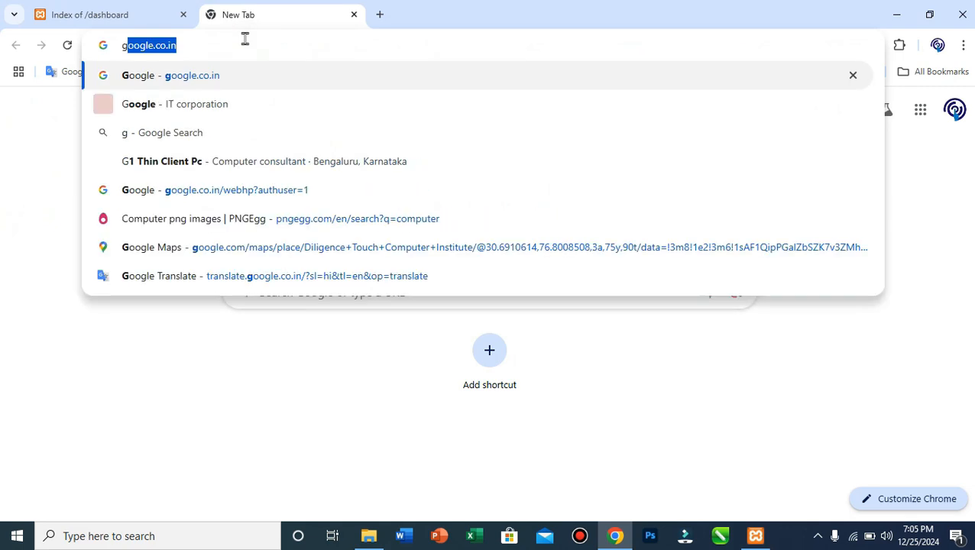
{"action": "key", "text": "Right"}
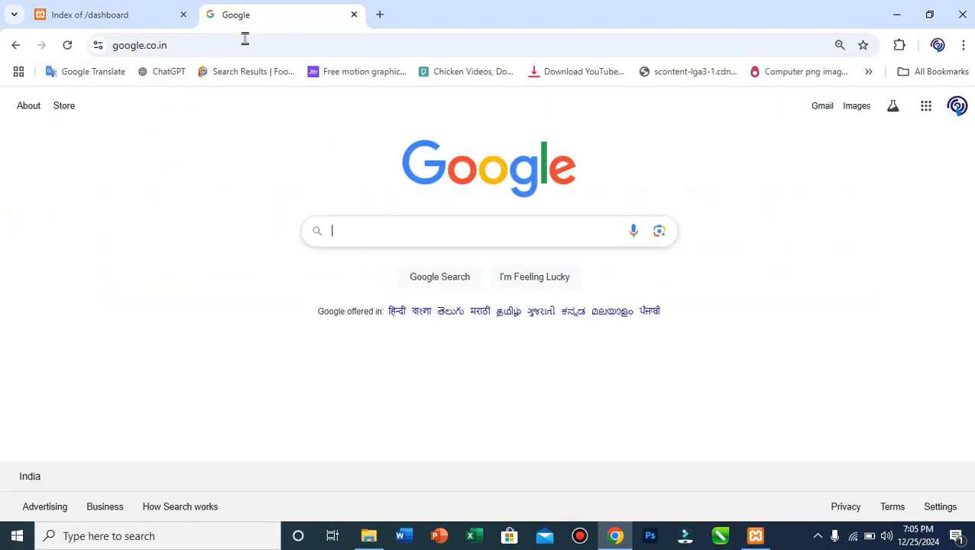
Search 'wordpress download', open the WordPress.org 6.7.1 download page, then minimize Chrome.
{"action": "left_click", "coordinate": [407, 240]}
{"action": "type", "text": "wo"}
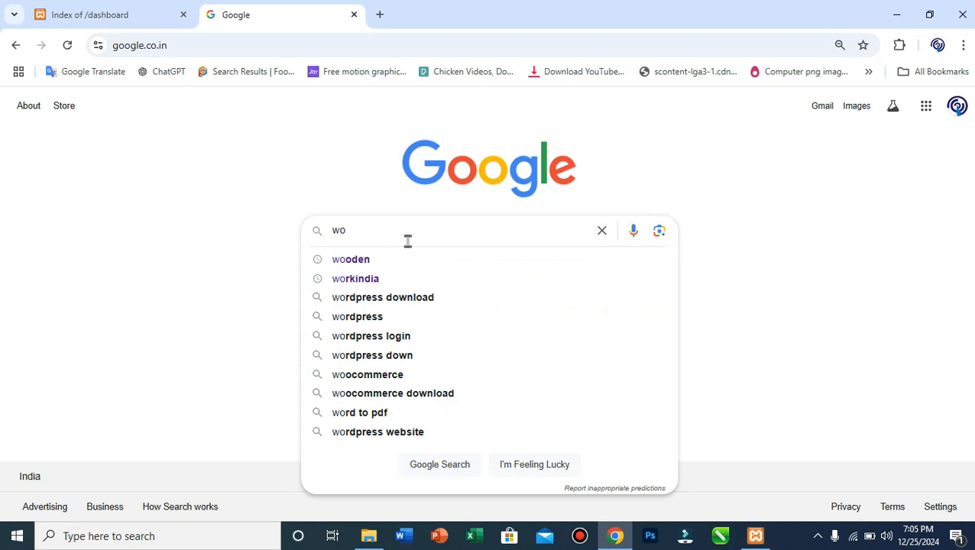
{"action": "type", "text": "rd"}
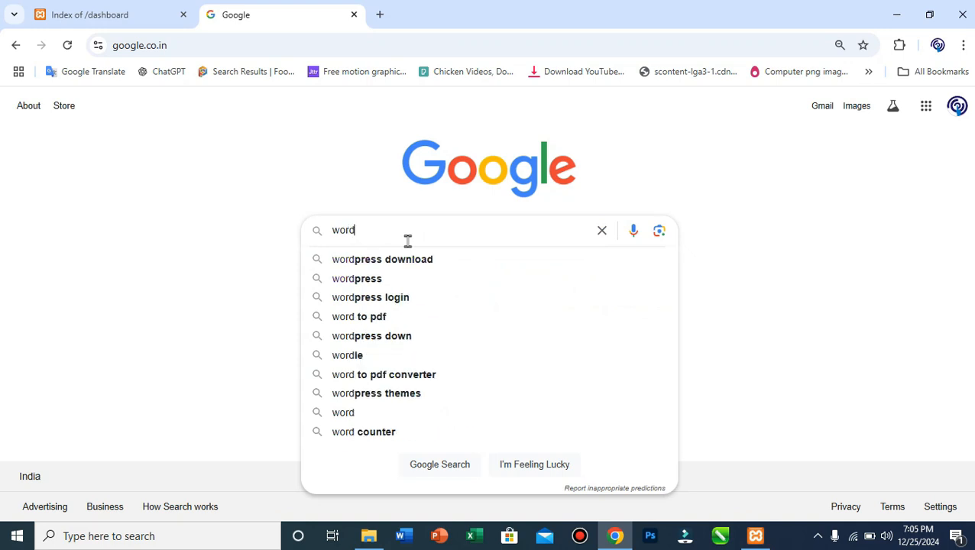
{"action": "left_click", "coordinate": [399, 262]}
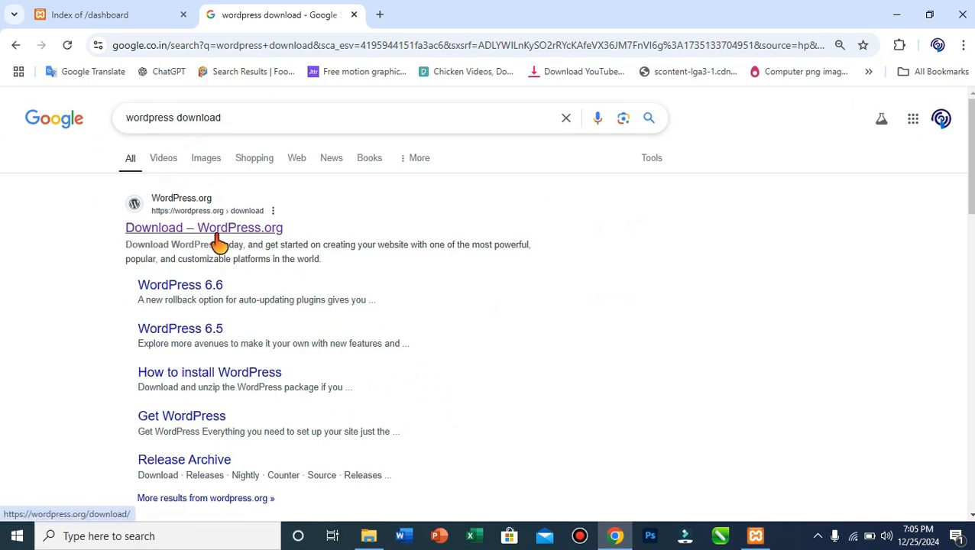
{"action": "left_click", "coordinate": [190, 240]}
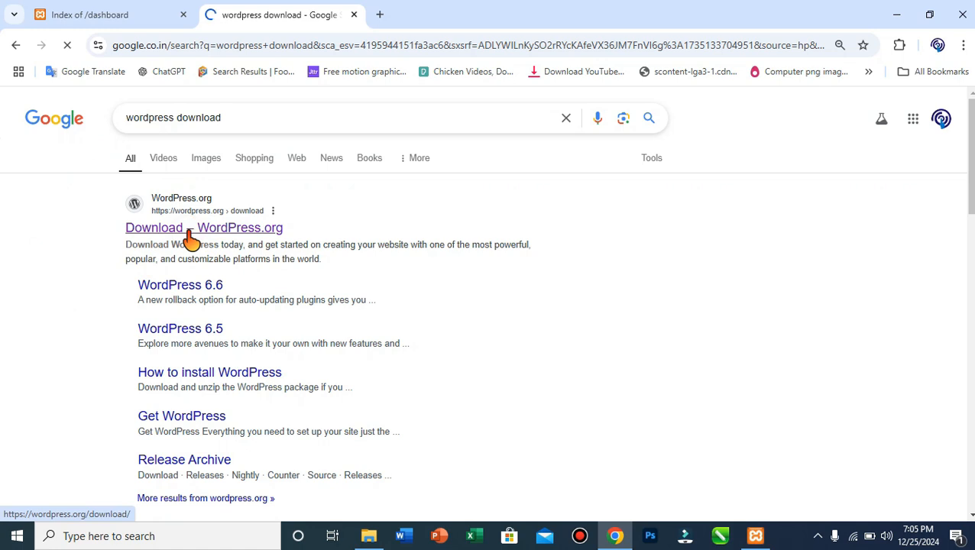
{"action": "scroll", "coordinate": [313, 307], "scroll_direction": "down", "scroll_amount": 5}
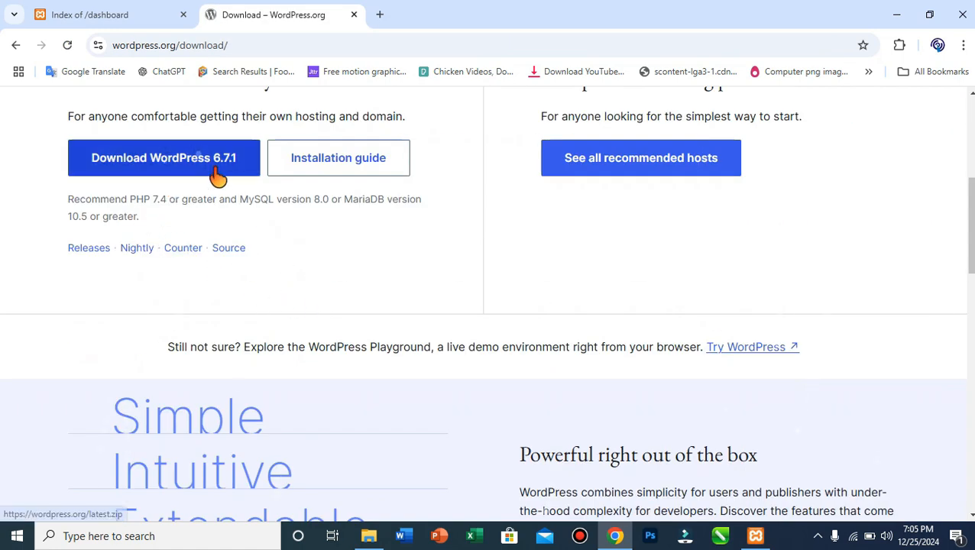
{"action": "scroll", "coordinate": [224, 214], "scroll_direction": "up", "scroll_amount": 2}
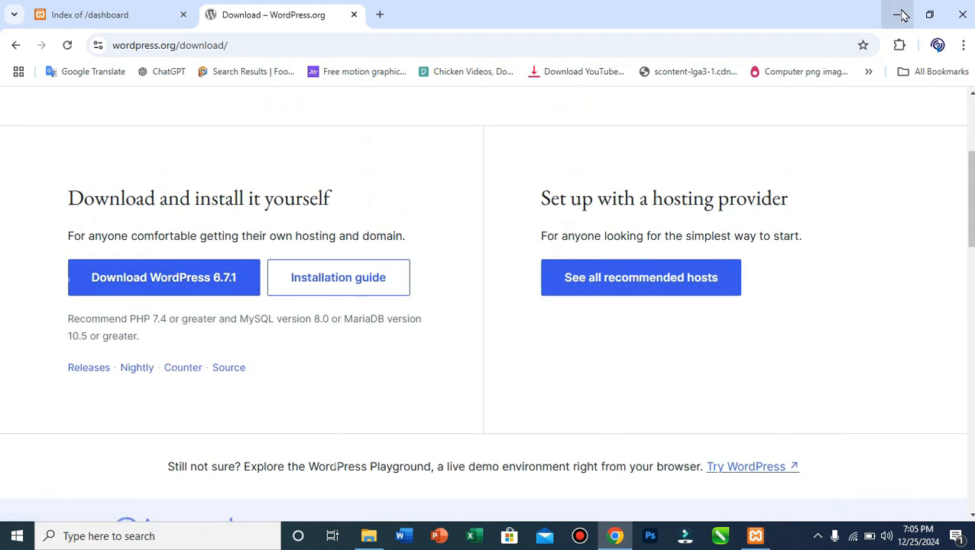
{"action": "left_click", "coordinate": [902, 16]}
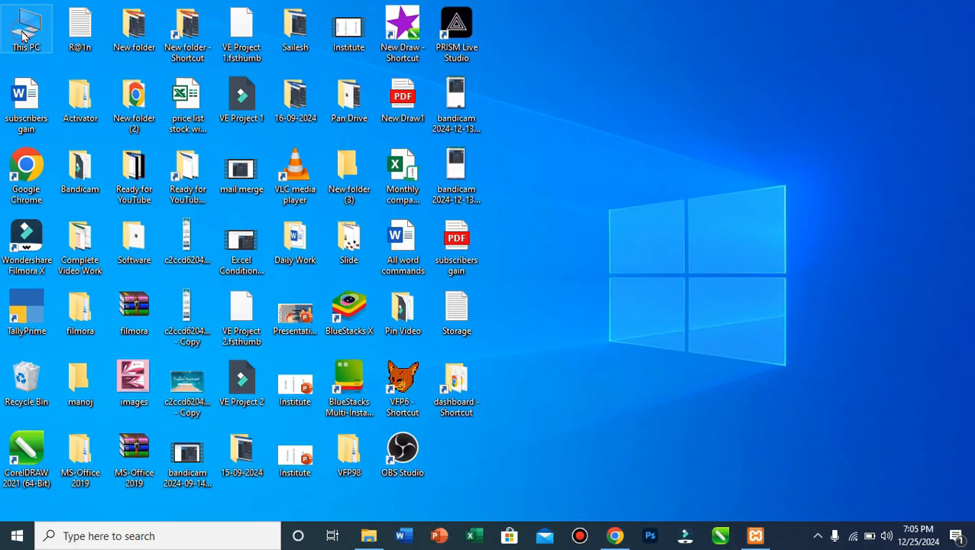
Extract the wordpress-6.7.1 zip in Downloads into a wordpress-6.7.1 folder.
{"action": "double_click", "coordinate": [23, 35]}
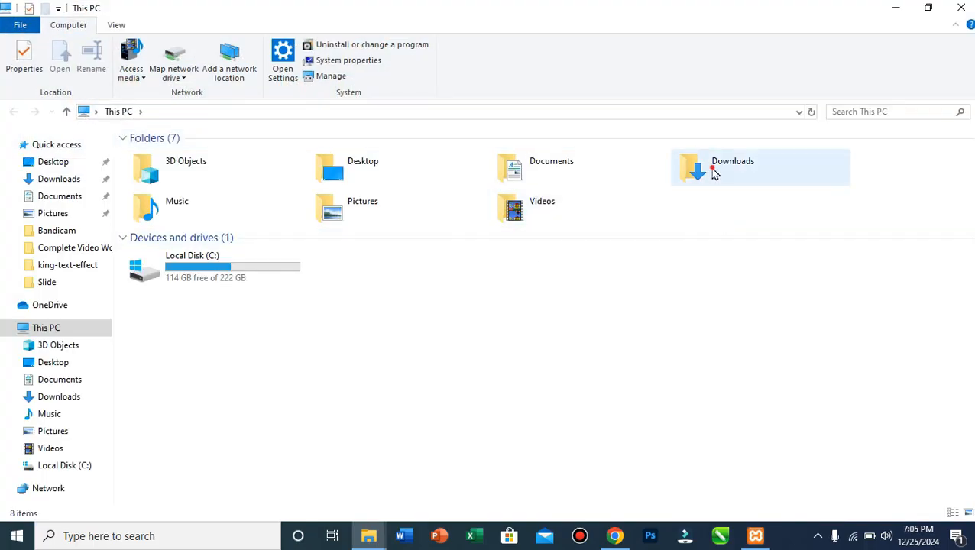
{"action": "double_click", "coordinate": [713, 173]}
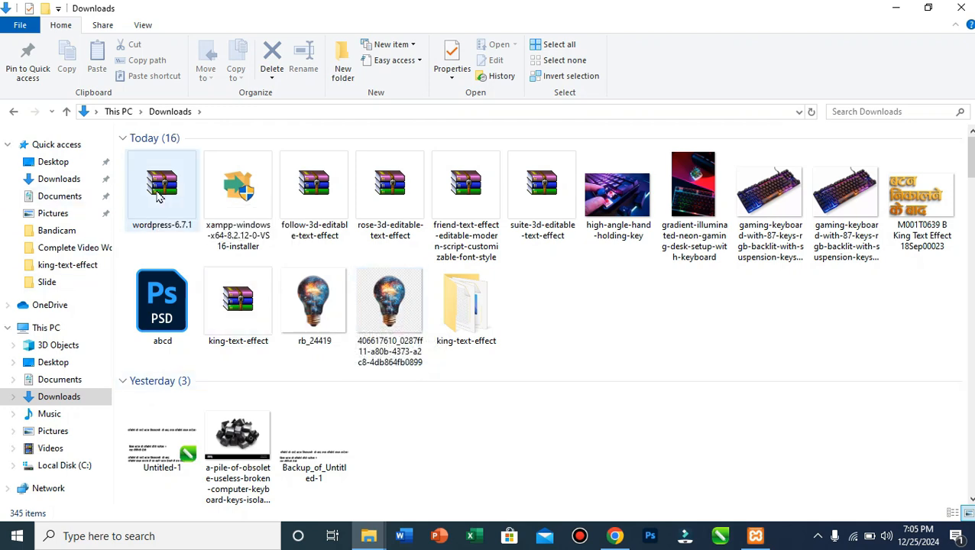
{"action": "left_click", "coordinate": [157, 197]}
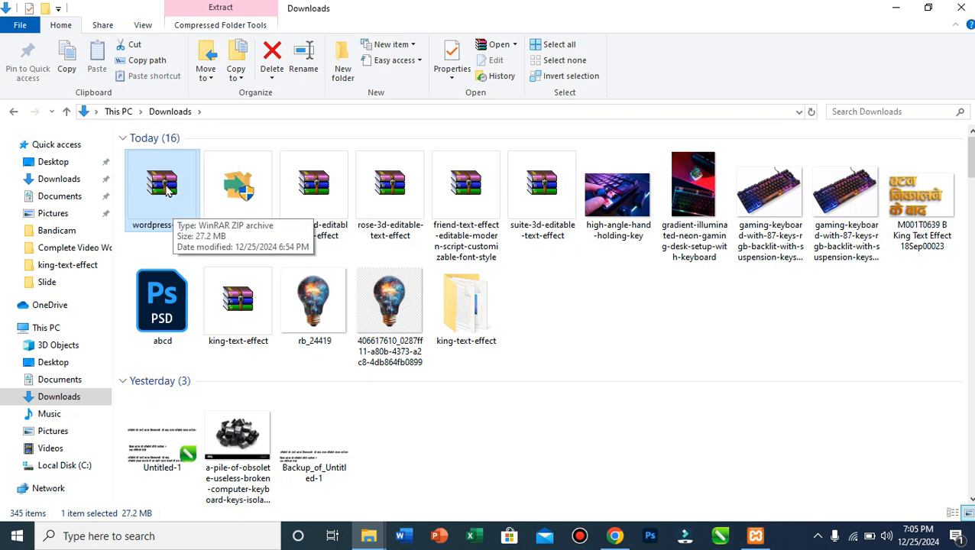
{"action": "right_click", "coordinate": [168, 191]}
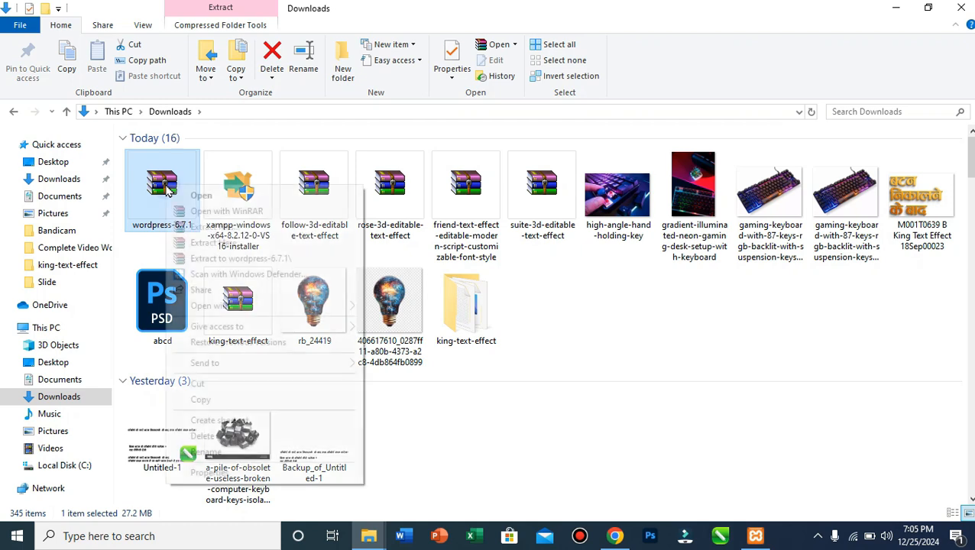
{"action": "left_click", "coordinate": [196, 227]}
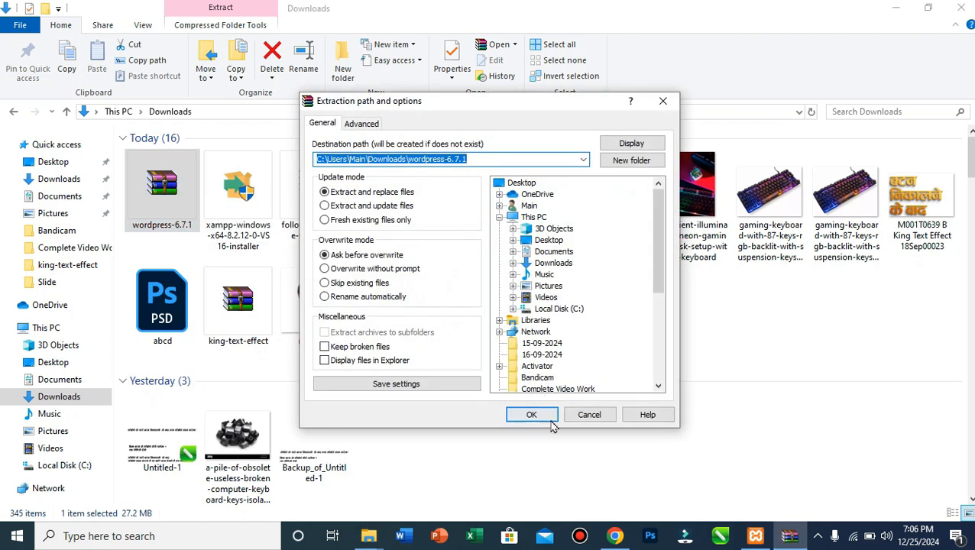
{"action": "left_click", "coordinate": [551, 418]}
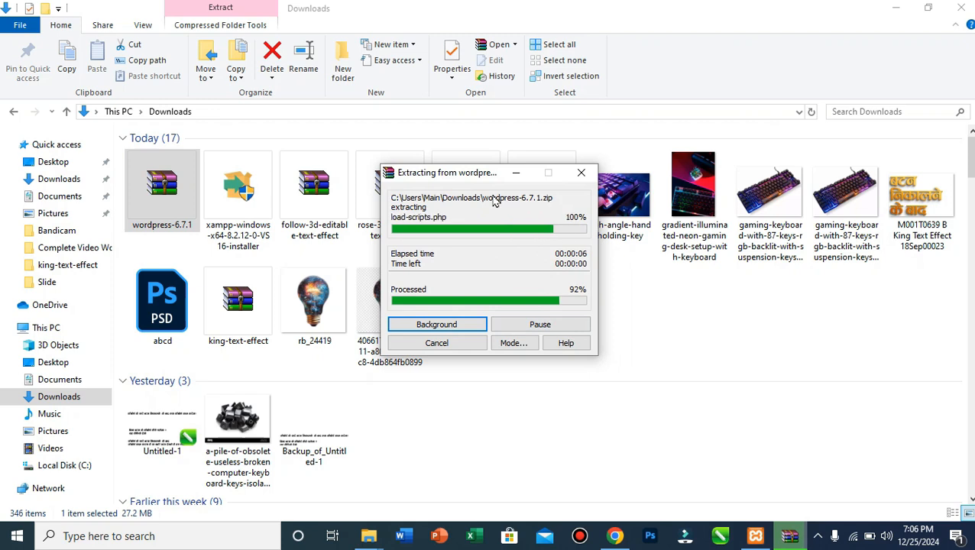
{"action": "left_click", "coordinate": [472, 183]}
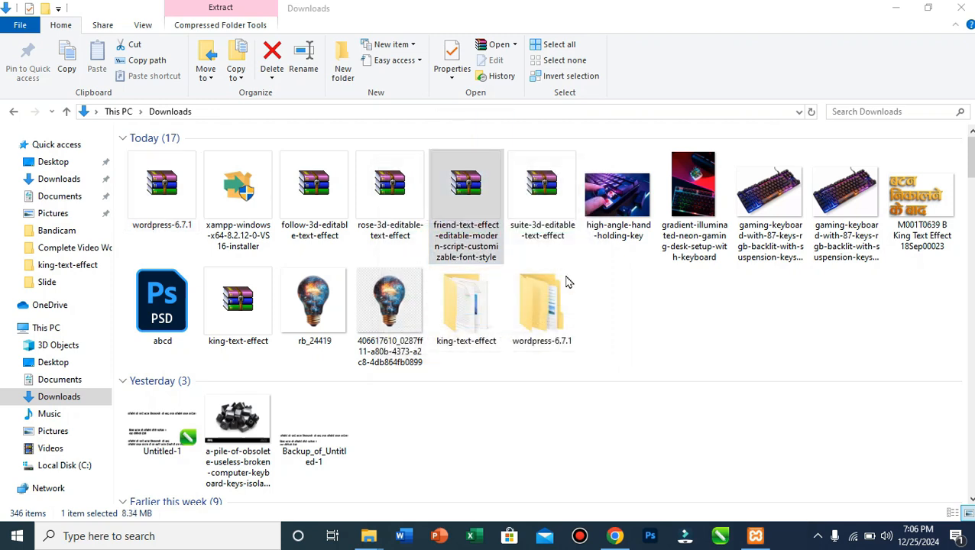
{"action": "left_click", "coordinate": [611, 310]}
{"action": "left_click", "coordinate": [174, 194]}
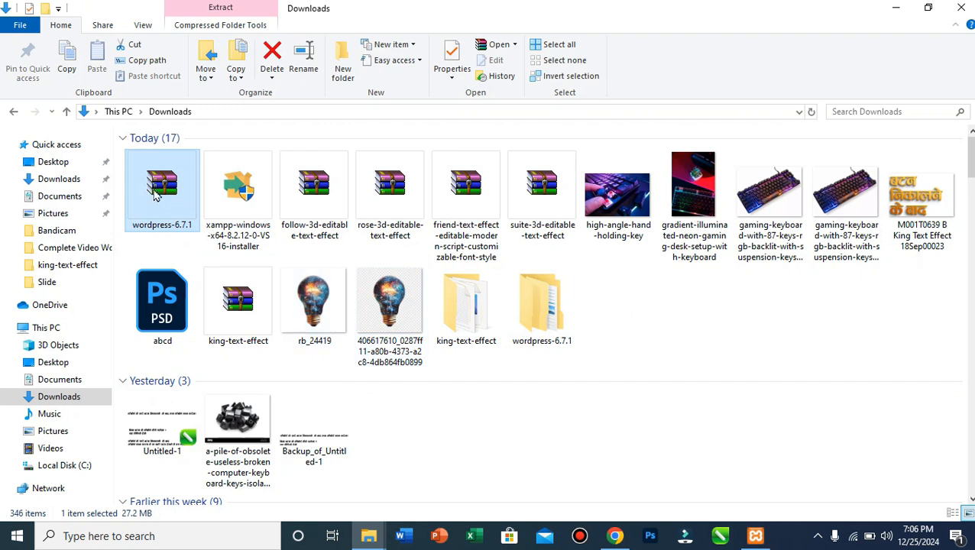
{"action": "right_click", "coordinate": [153, 190]}
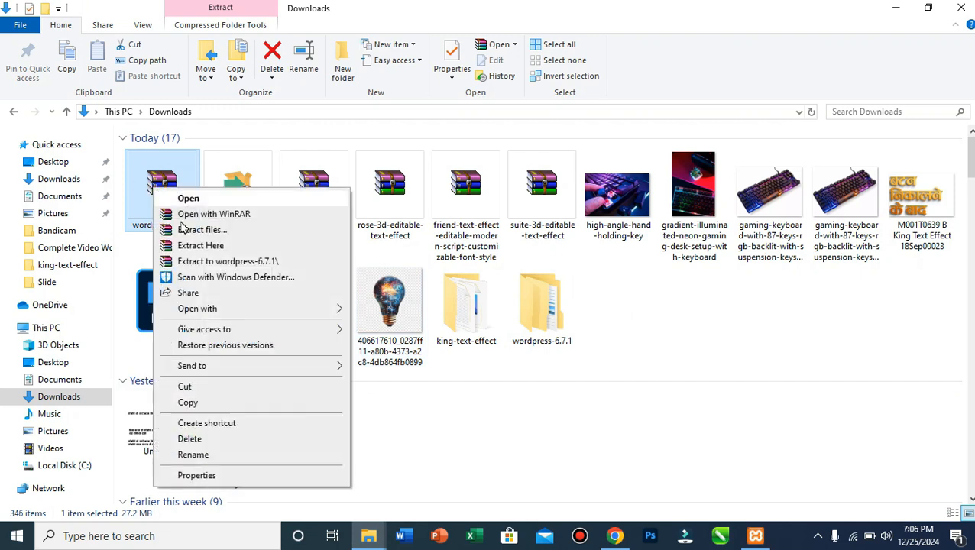
{"action": "left_click", "coordinate": [551, 322]}
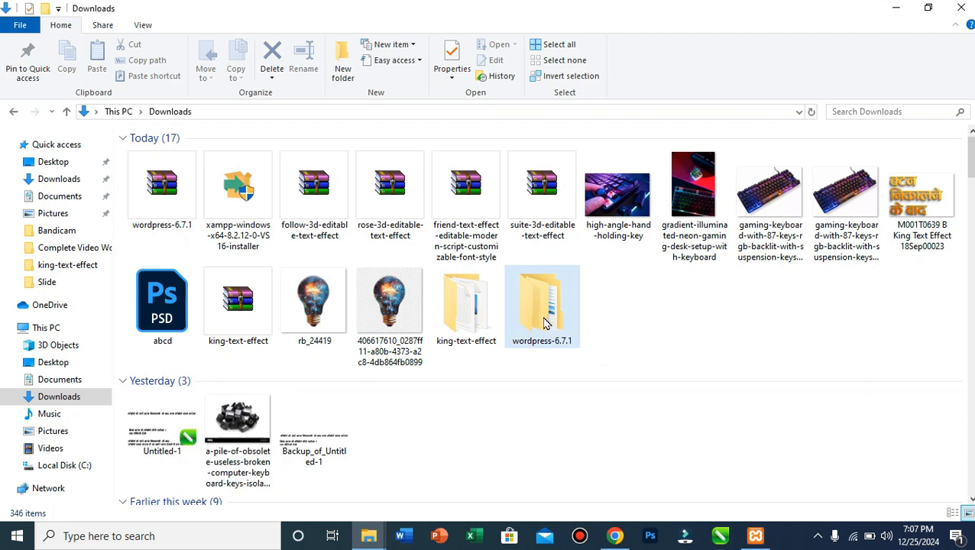
Copy all 19 items from the extracted inner wordpress folder.
{"action": "left_click", "coordinate": [545, 321]}
{"action": "double_click", "coordinate": [547, 304]}
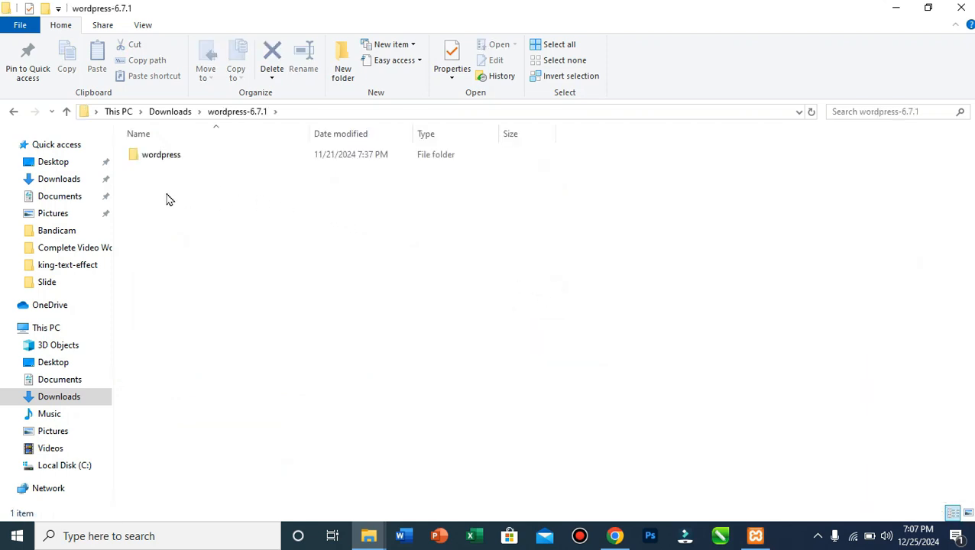
{"action": "double_click", "coordinate": [160, 166]}
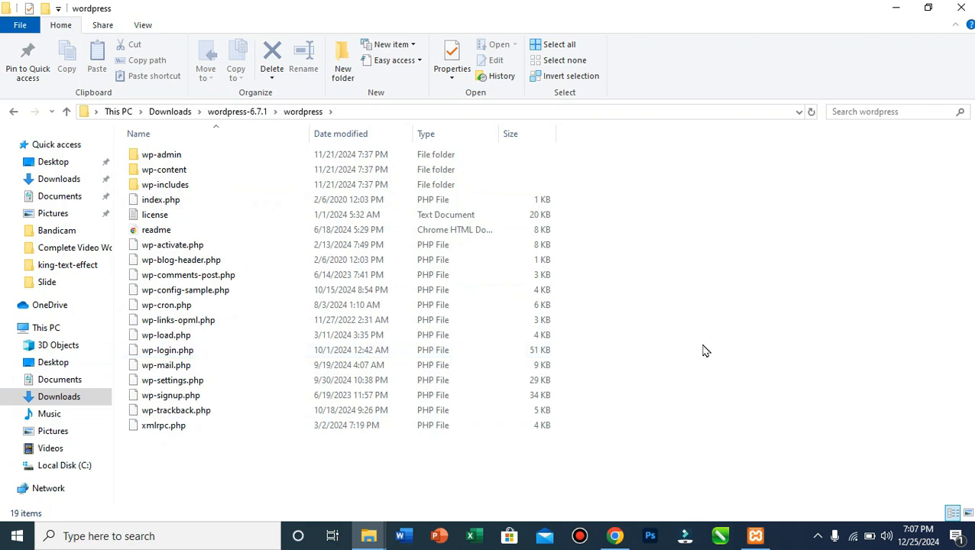
{"action": "key", "text": "ctrl+a"}
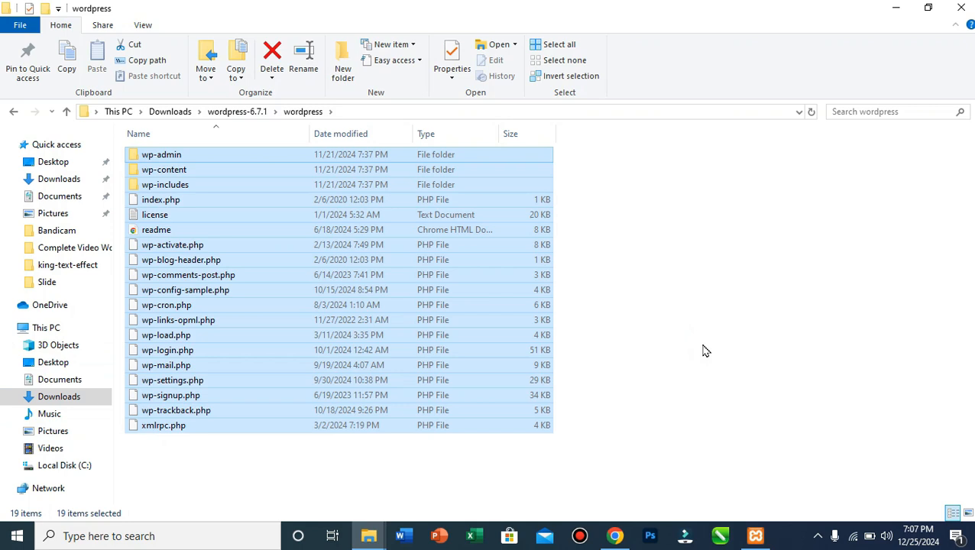
{"action": "key", "text": "ctrl+c"}
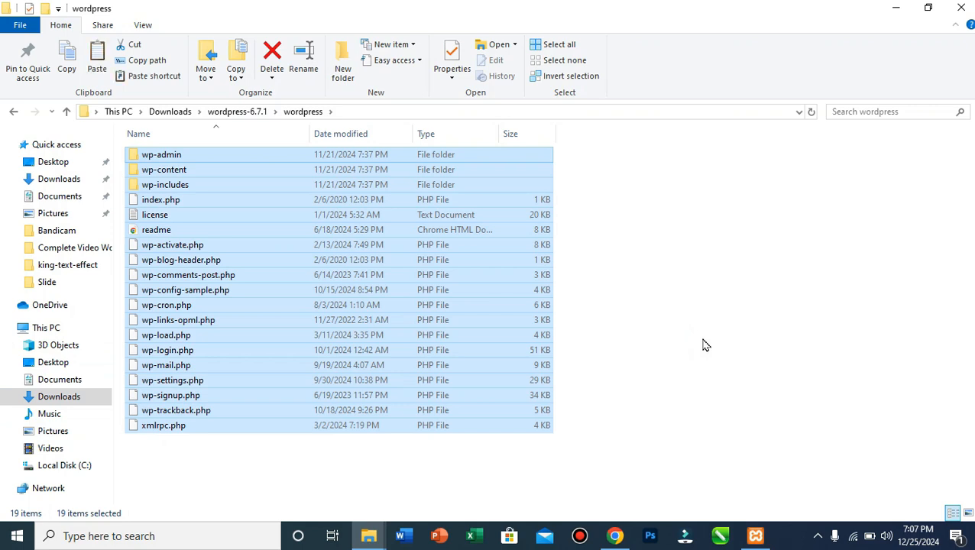
Paste the WordPress files into the xampp htdocs dashboard folder and close Explorer.
{"action": "key", "text": "super+d"}
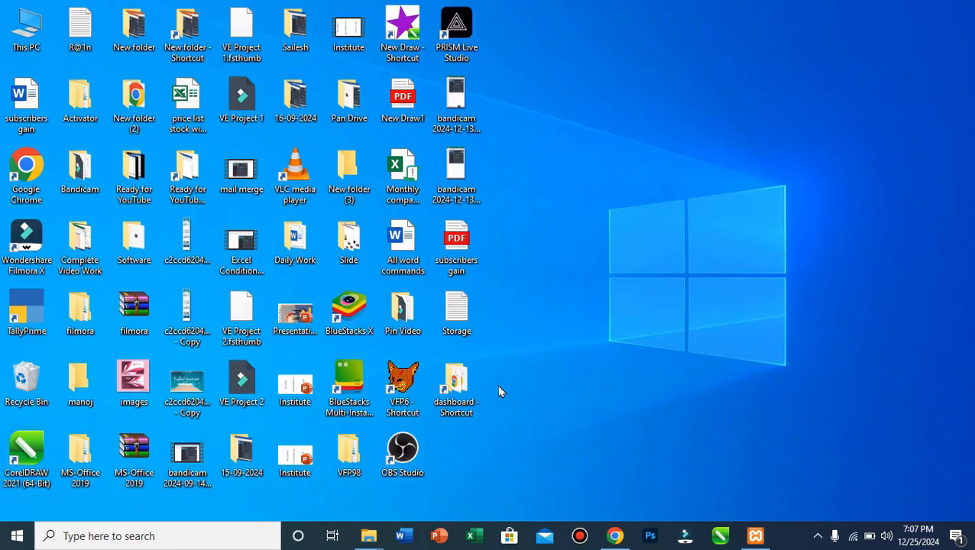
{"action": "double_click", "coordinate": [457, 387]}
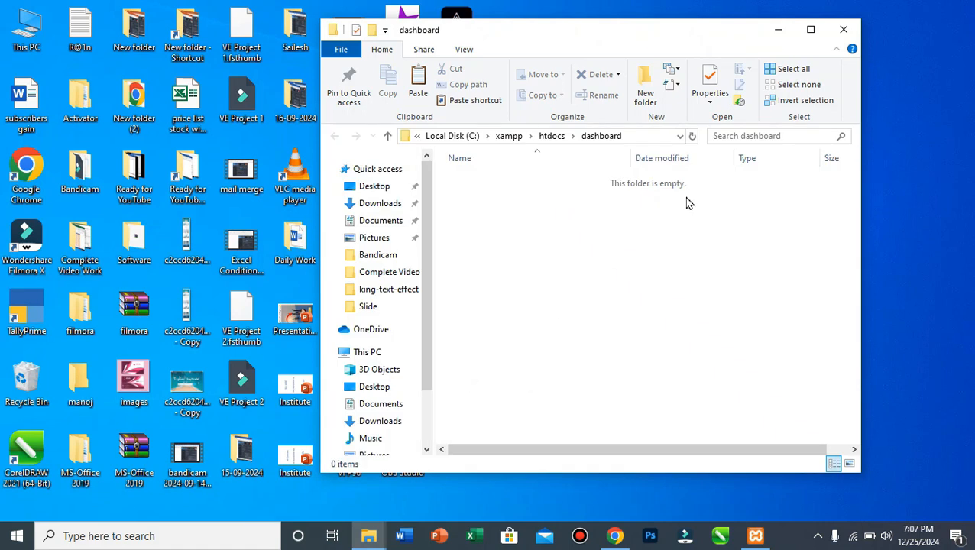
{"action": "left_click", "coordinate": [813, 31]}
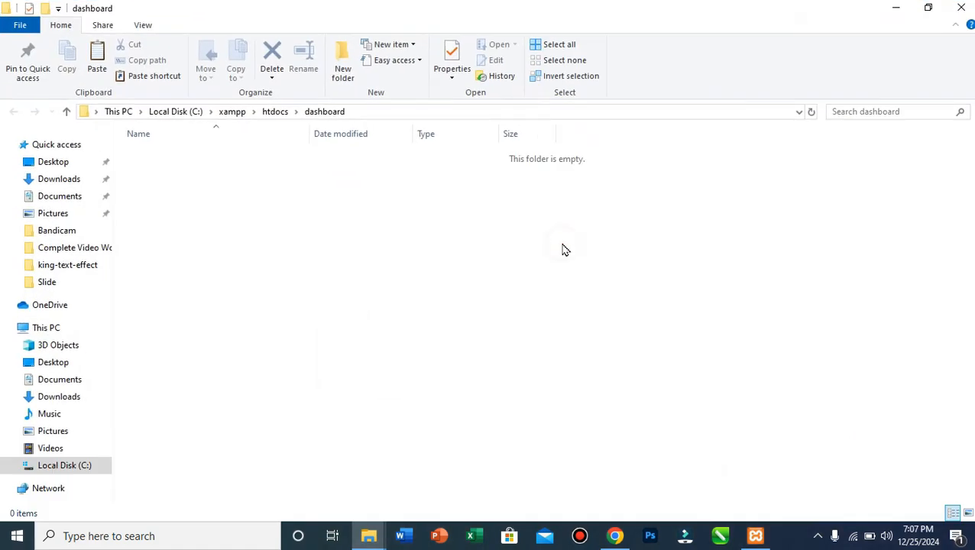
{"action": "key", "text": "ctrl+v"}
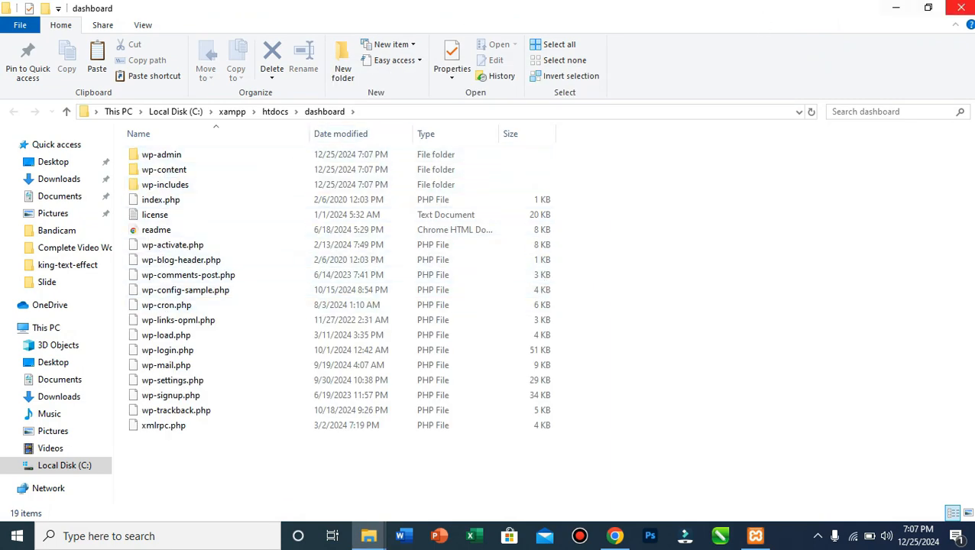
{"action": "left_click", "coordinate": [961, 8]}
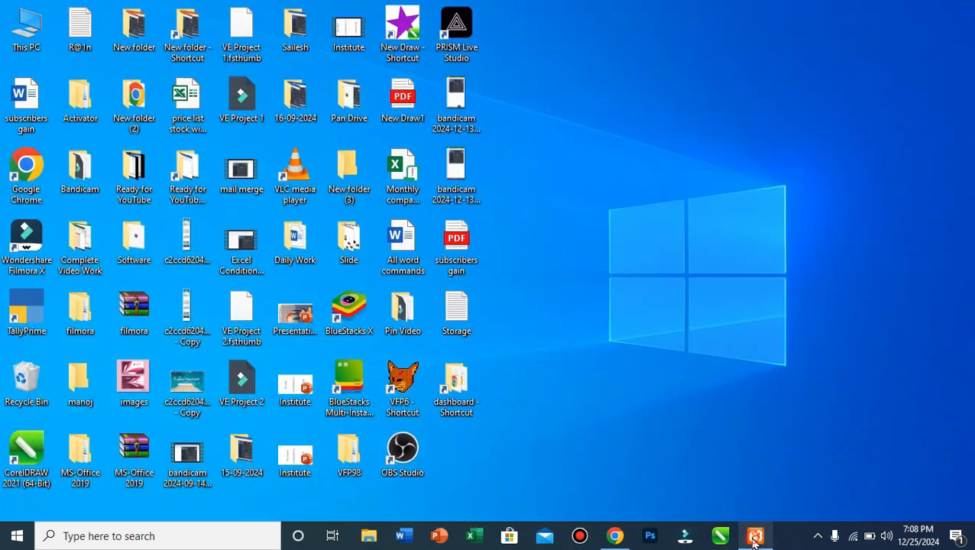
Restore XAMPP Control Panel showing Apache on ports 80, 443 and MySQL on 3306.
{"action": "left_click", "coordinate": [755, 535]}
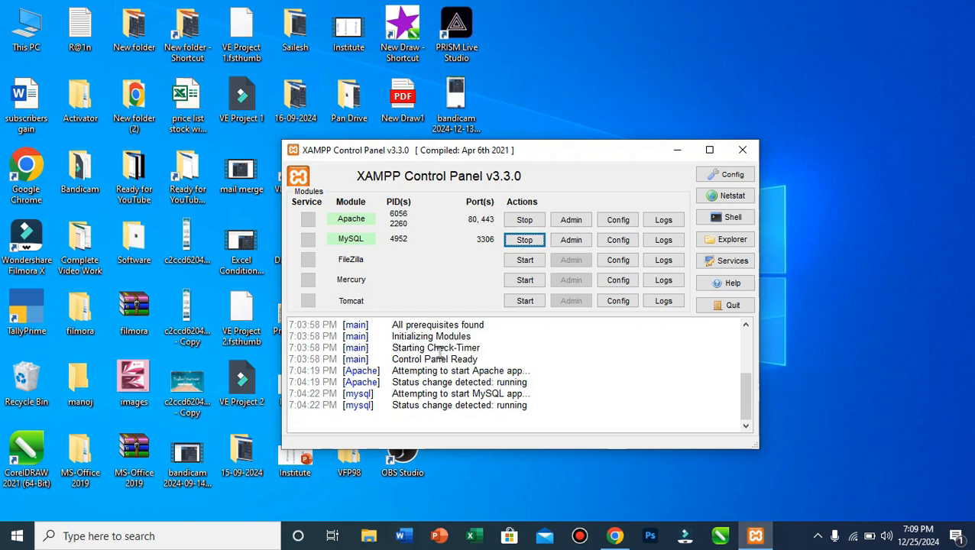
Close the WordPress download tab and reload localhost/dashboard to reach the setup language list.
{"action": "left_click", "coordinate": [677, 150]}
{"action": "right_click", "coordinate": [638, 127]}
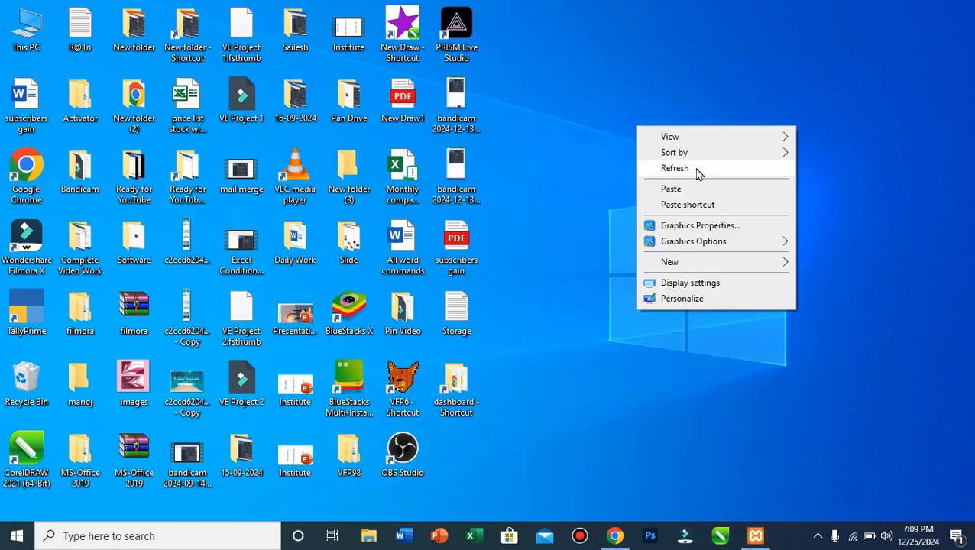
{"action": "left_click", "coordinate": [691, 169]}
{"action": "left_click", "coordinate": [613, 538]}
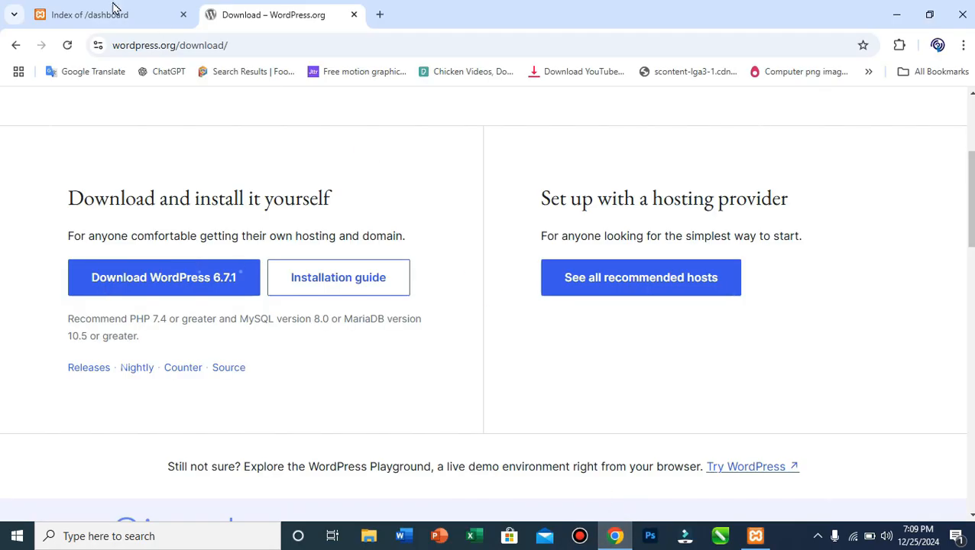
{"action": "left_click", "coordinate": [354, 15]}
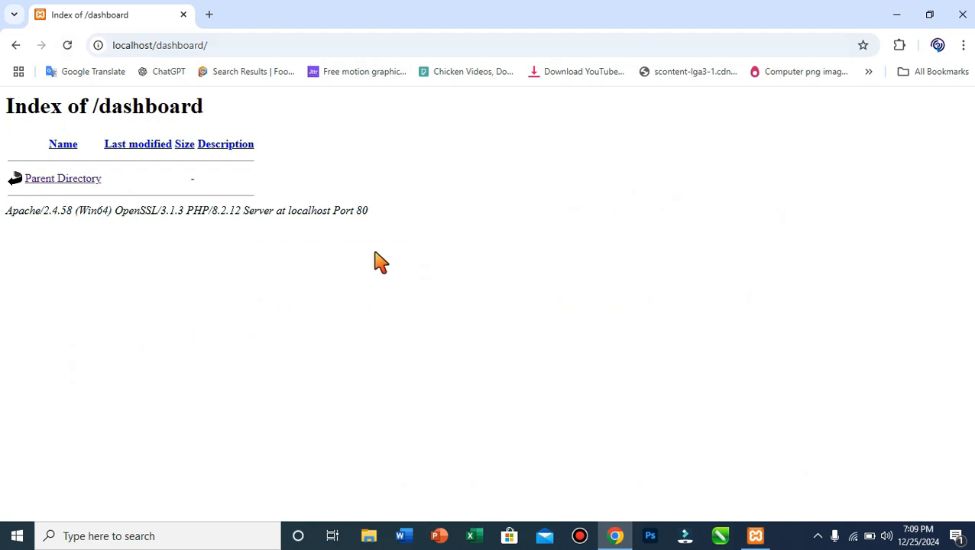
{"action": "left_click", "coordinate": [67, 48]}
{"action": "left_click", "coordinate": [67, 50]}
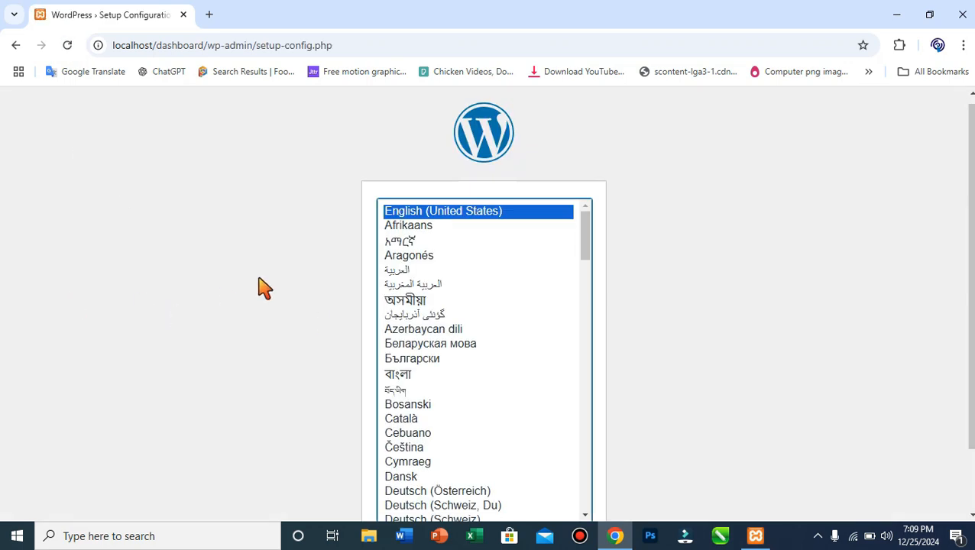
{"action": "scroll", "coordinate": [457, 241], "scroll_direction": "down", "scroll_amount": 3}
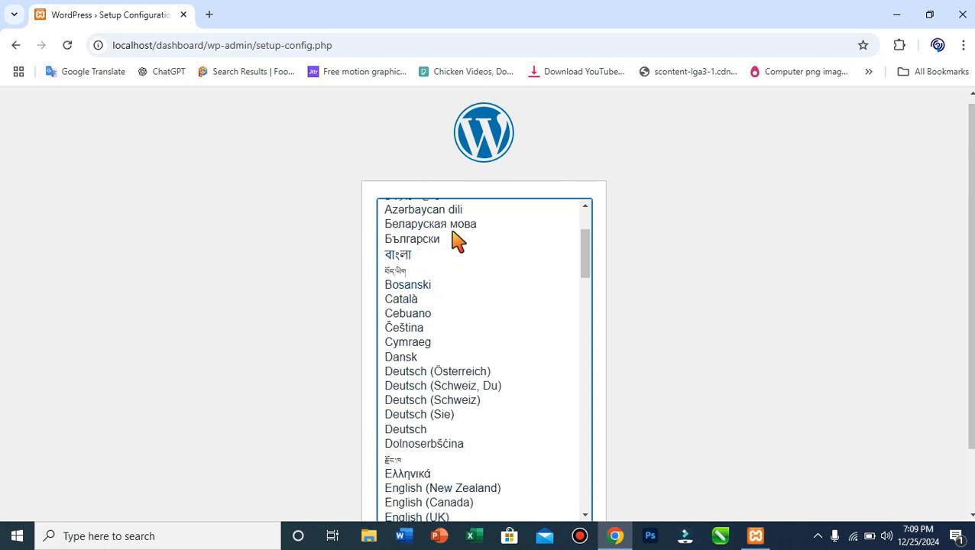
{"action": "scroll", "coordinate": [522, 374], "scroll_direction": "down", "scroll_amount": 10}
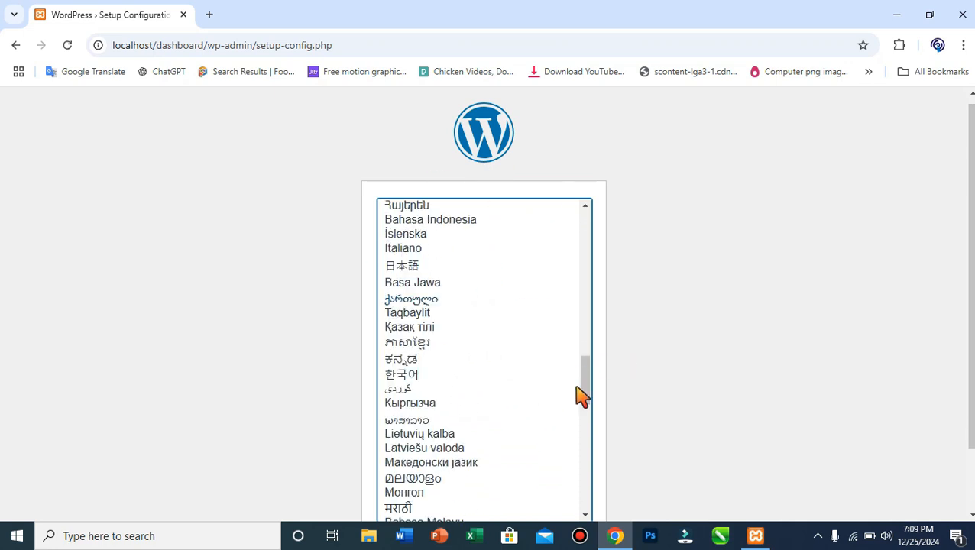
{"action": "scroll", "coordinate": [533, 440], "scroll_direction": "up", "scroll_amount": 15}
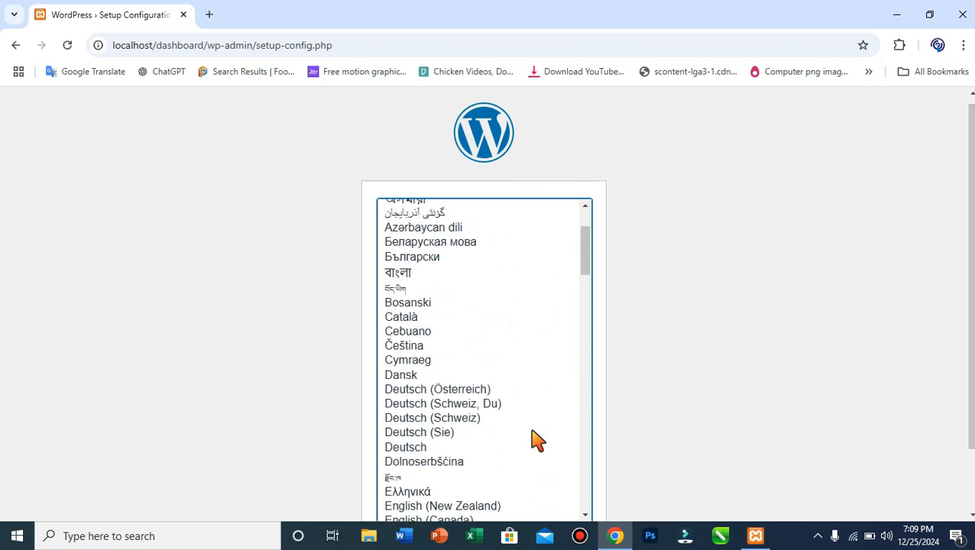
{"action": "scroll", "coordinate": [533, 439], "scroll_direction": "up", "scroll_amount": 4}
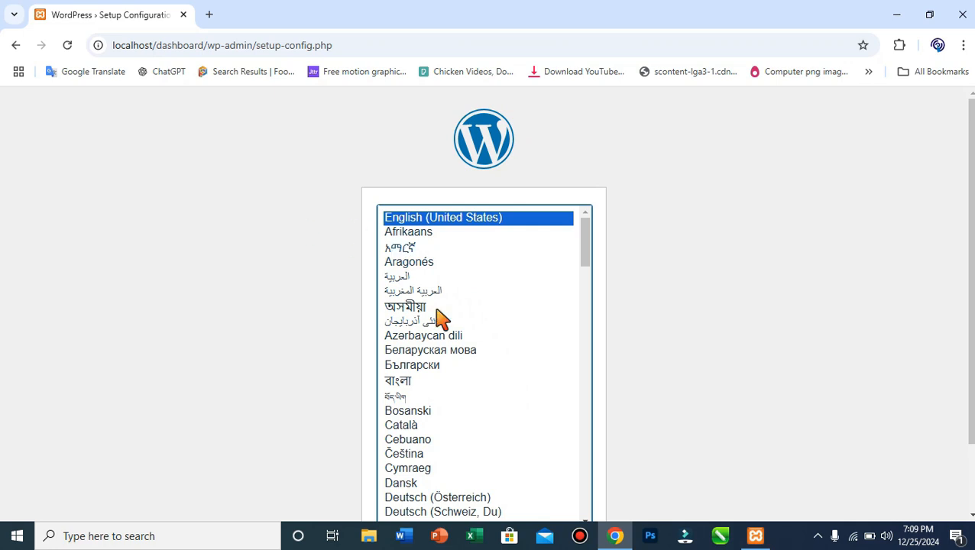
{"action": "scroll", "coordinate": [425, 331], "scroll_direction": "down", "scroll_amount": 2}
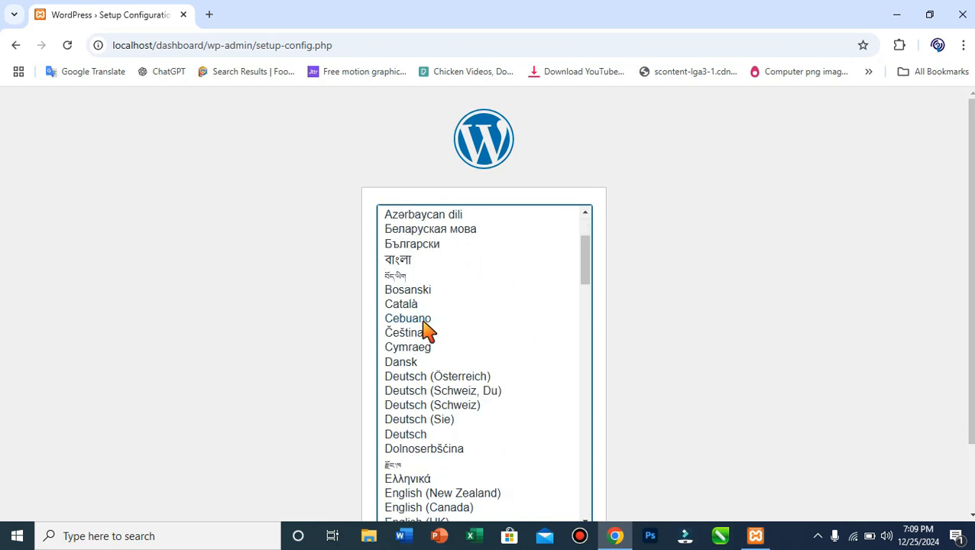
{"action": "scroll", "coordinate": [424, 330], "scroll_direction": "down", "scroll_amount": 20}
{"action": "scroll", "coordinate": [433, 346], "scroll_direction": "up", "scroll_amount": 17}
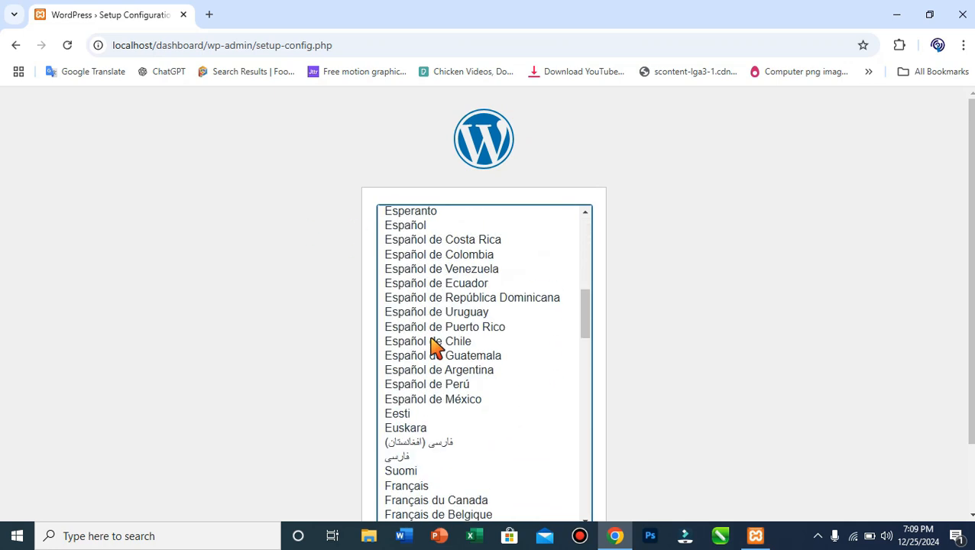
{"action": "scroll", "coordinate": [433, 346], "scroll_direction": "up", "scroll_amount": 8}
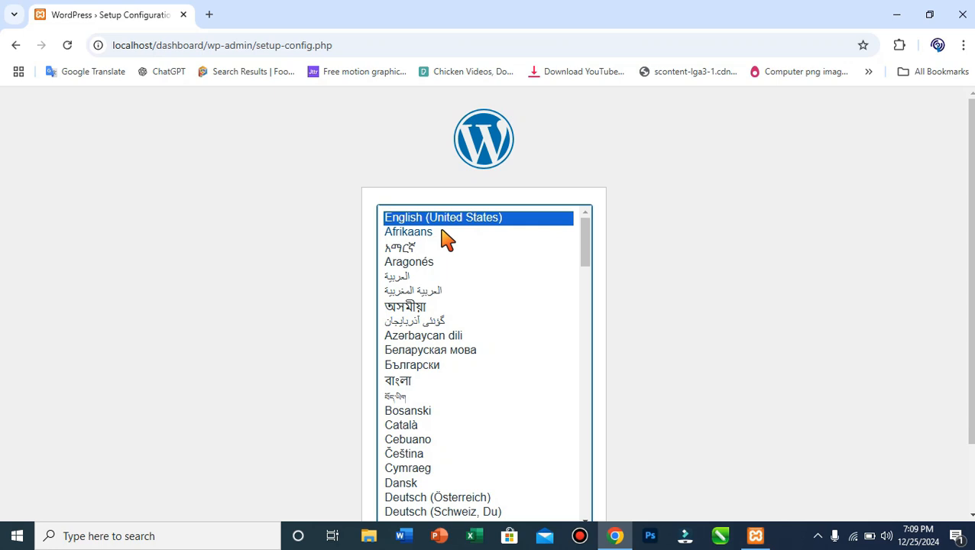
{"action": "scroll", "coordinate": [464, 344], "scroll_direction": "down", "scroll_amount": 12}
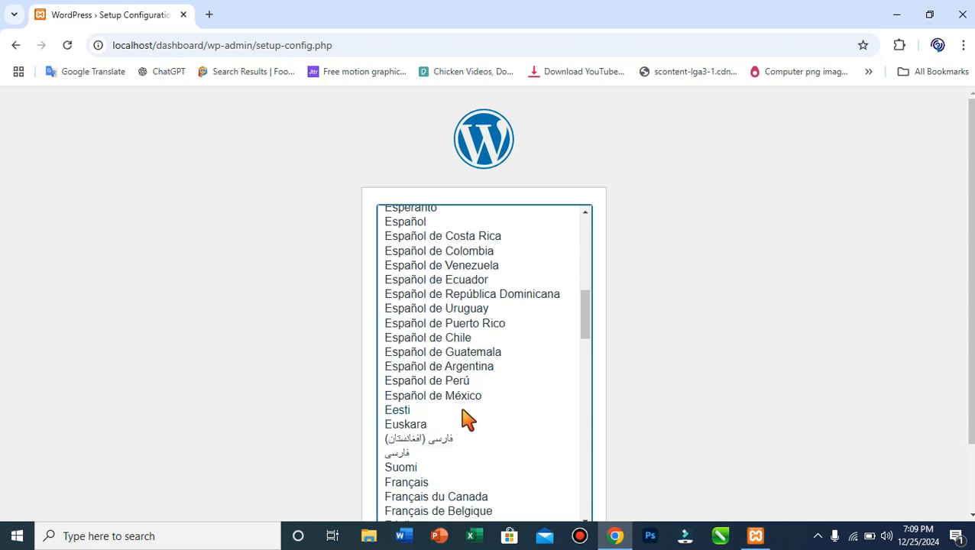
{"action": "scroll", "coordinate": [464, 419], "scroll_direction": "down", "scroll_amount": 6}
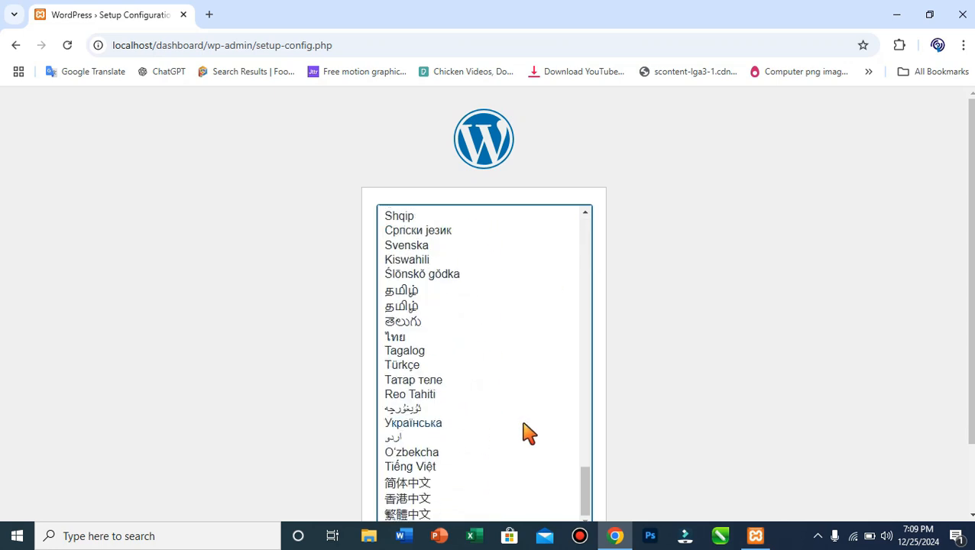
{"action": "scroll", "coordinate": [524, 433], "scroll_direction": "down", "scroll_amount": 2}
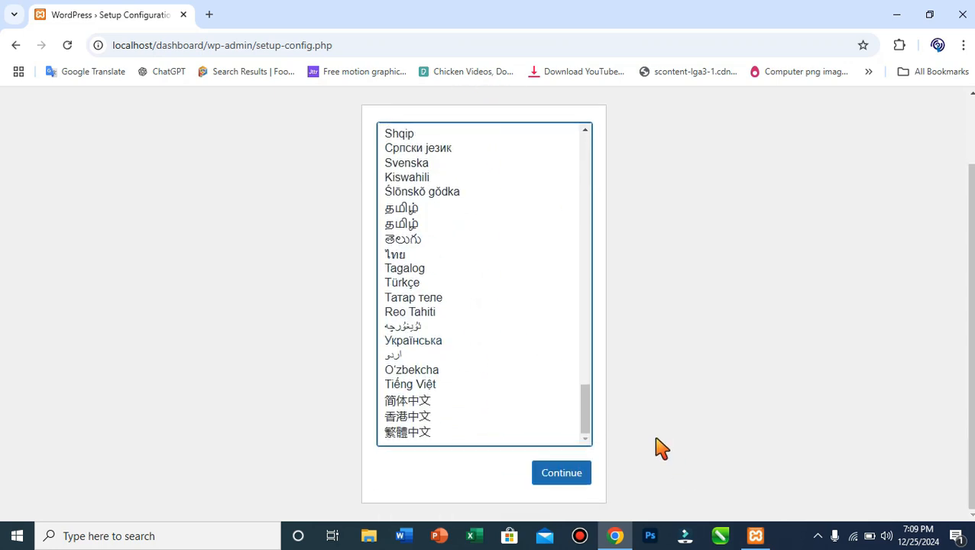
Keep English (United States) and continue to the WordPress setup welcome page.
{"action": "left_click", "coordinate": [552, 486]}
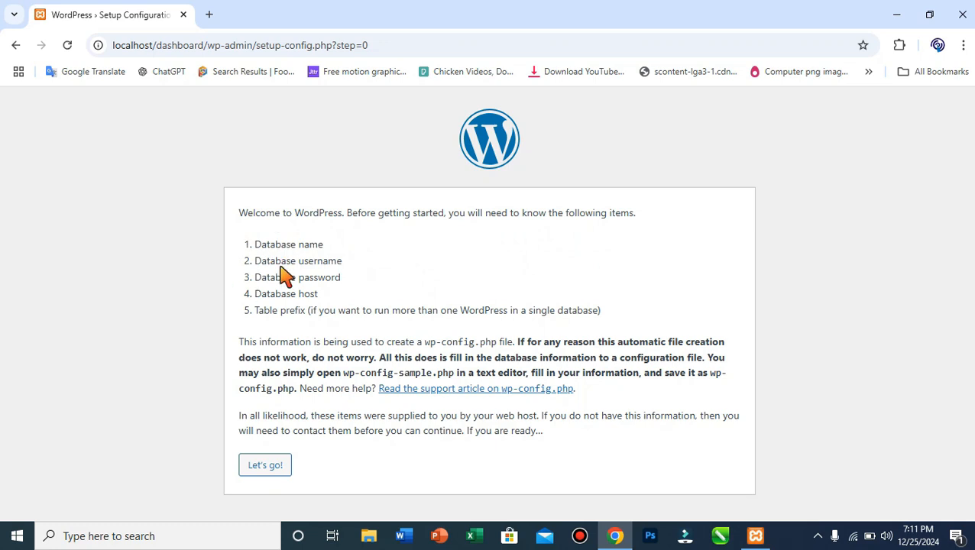
Launch phpMyAdmin from the MySQL row's Admin button in XAMPP Control Panel.
{"action": "left_click", "coordinate": [754, 540]}
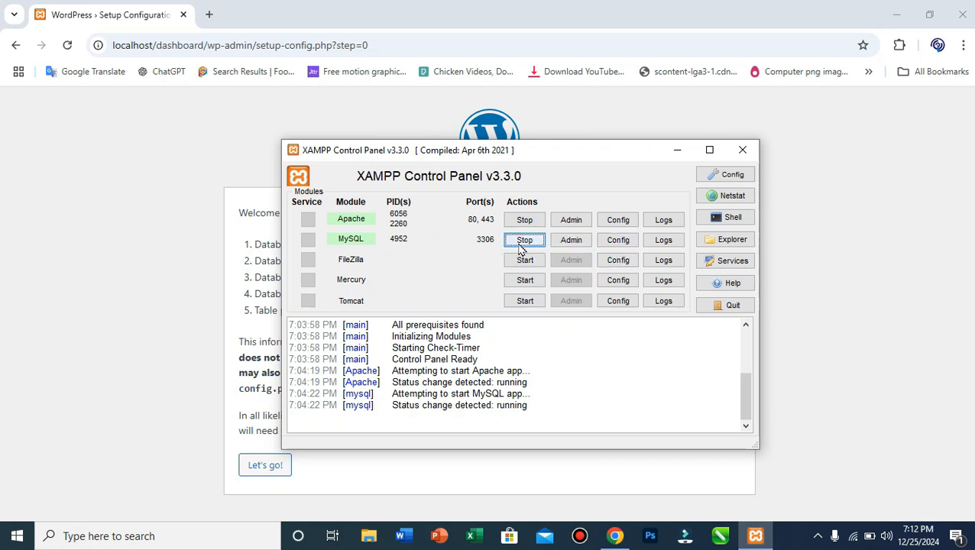
{"action": "left_click", "coordinate": [585, 243]}
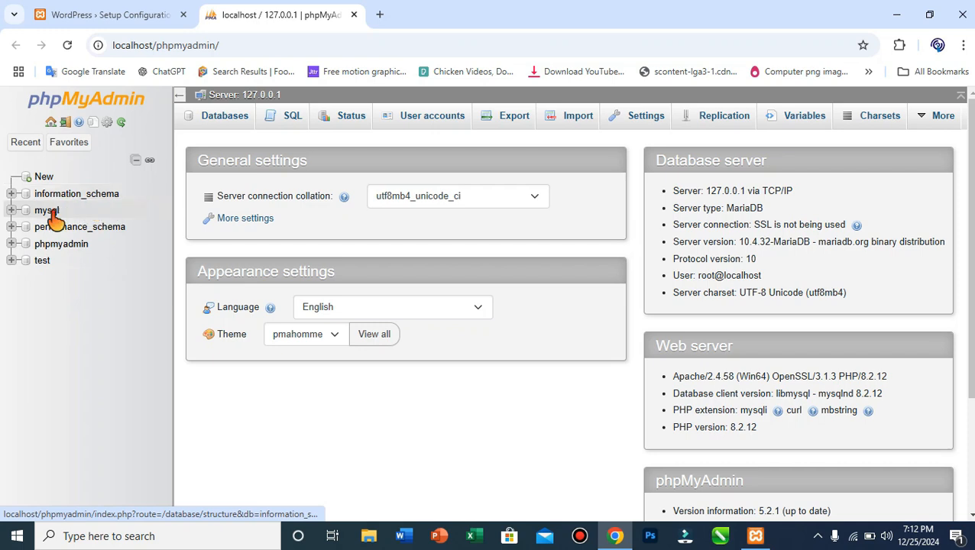
Create a database named Chandigarh in phpMyAdmin, then close the phpMyAdmin tab.
{"action": "left_click", "coordinate": [42, 180]}
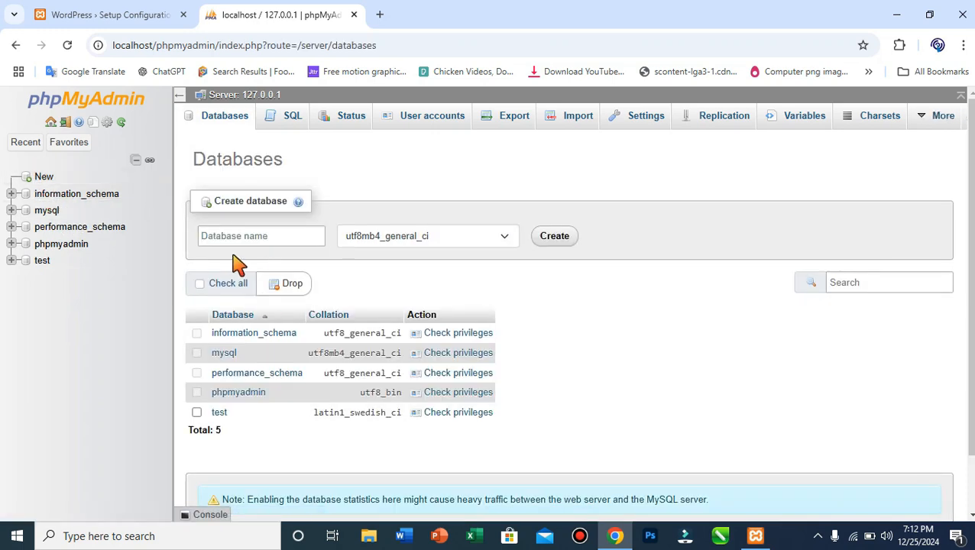
{"action": "left_click", "coordinate": [240, 243]}
{"action": "type", "text": "Chandigarh"}
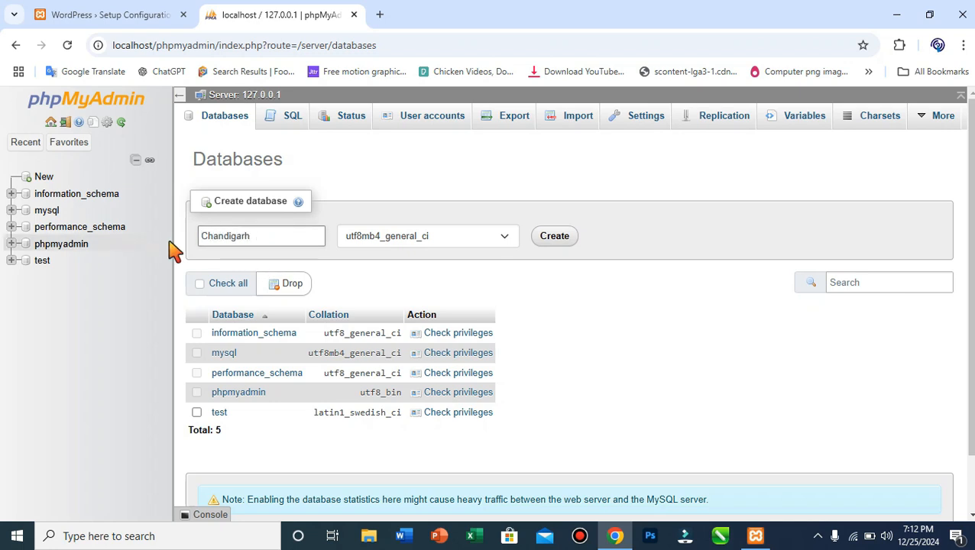
{"action": "left_click", "coordinate": [563, 248]}
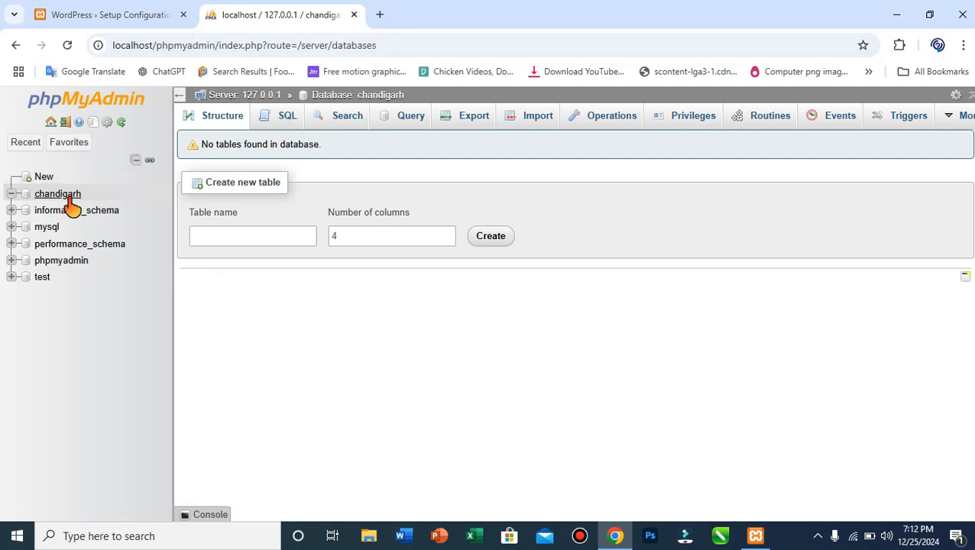
{"action": "left_click", "coordinate": [356, 16]}
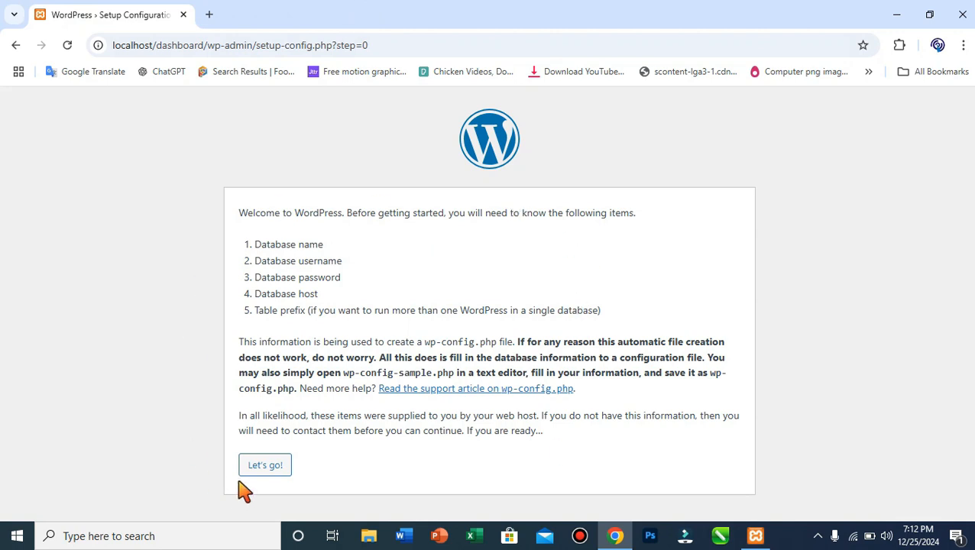
Enter database name Chandigarh, username root and an empty password, then submit the connection details.
{"action": "left_click", "coordinate": [267, 468]}
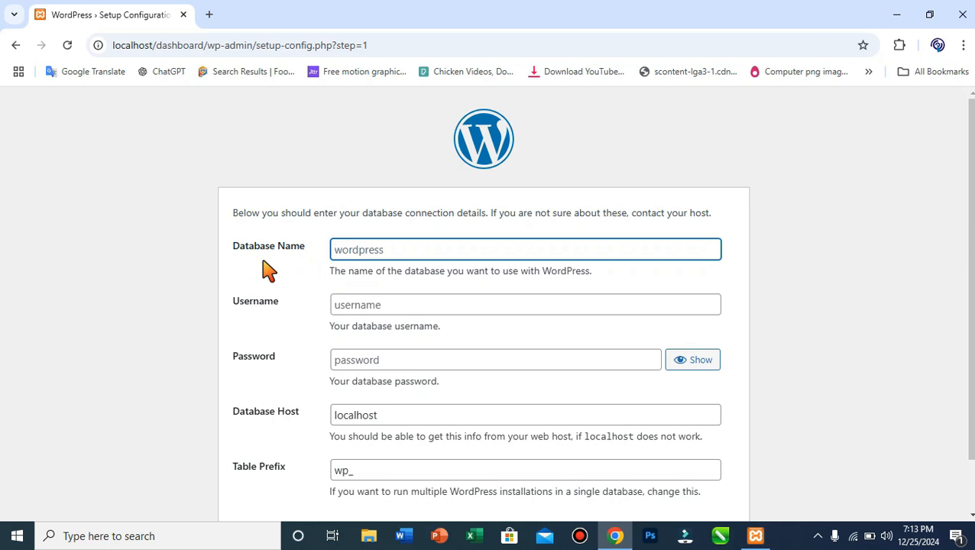
{"action": "type", "text": "Chandigarh"}
{"action": "left_click", "coordinate": [378, 312]}
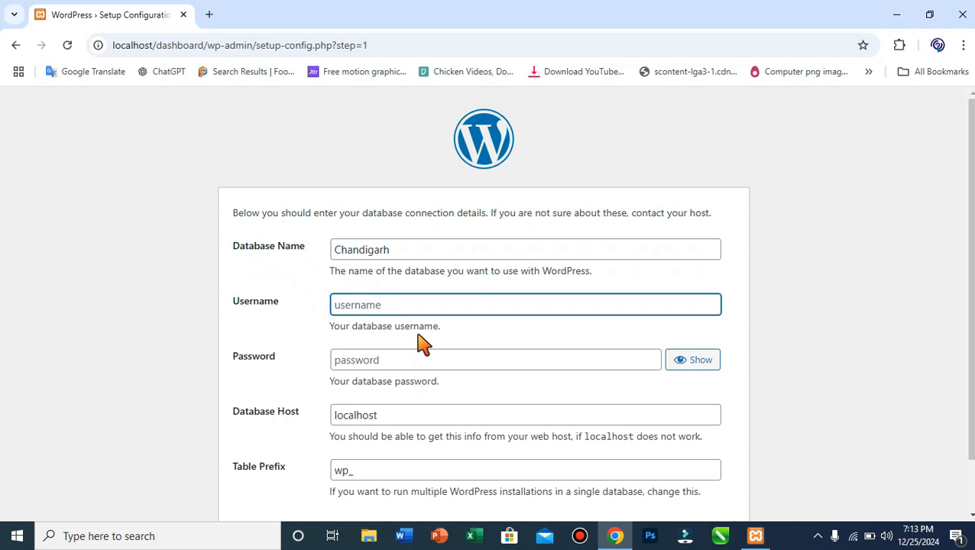
{"action": "type", "text": "root"}
{"action": "scroll", "coordinate": [347, 307], "scroll_direction": "down", "scroll_amount": 1}
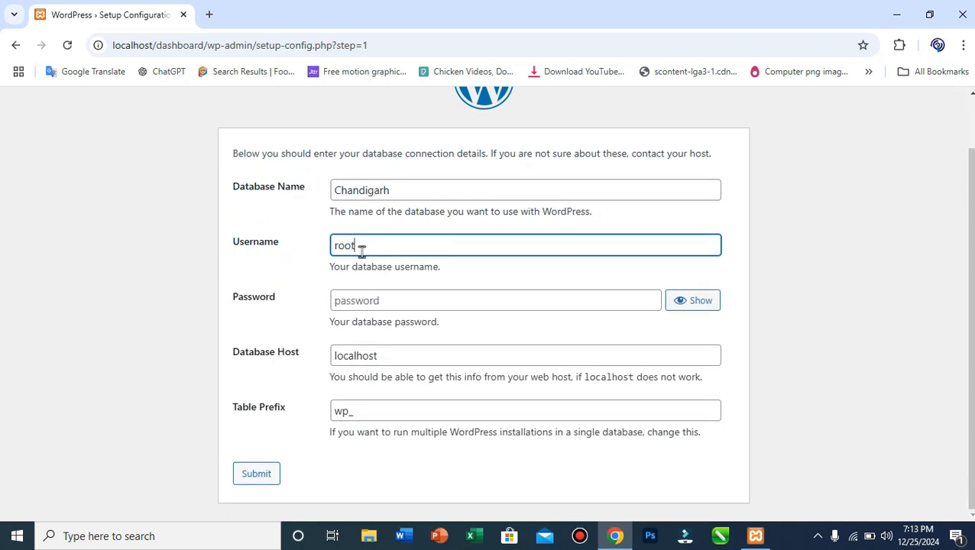
{"action": "left_click_drag", "start_coordinate": [401, 188], "coordinate": [331, 198]}
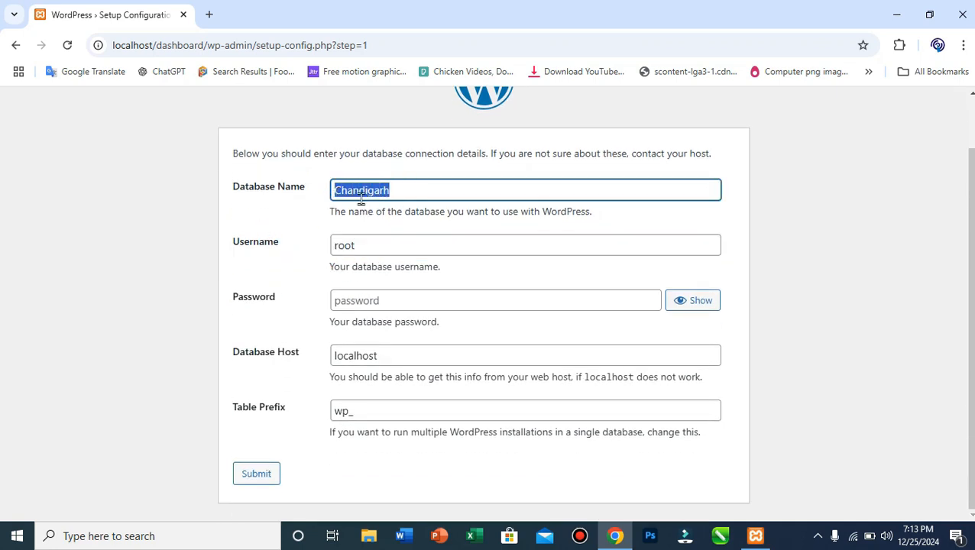
{"action": "left_click", "coordinate": [356, 247]}
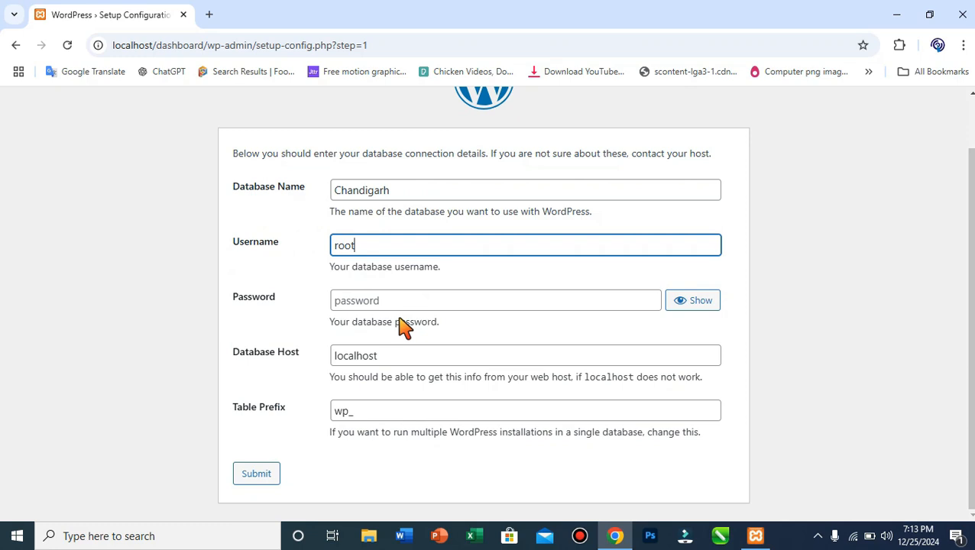
{"action": "left_click", "coordinate": [396, 303]}
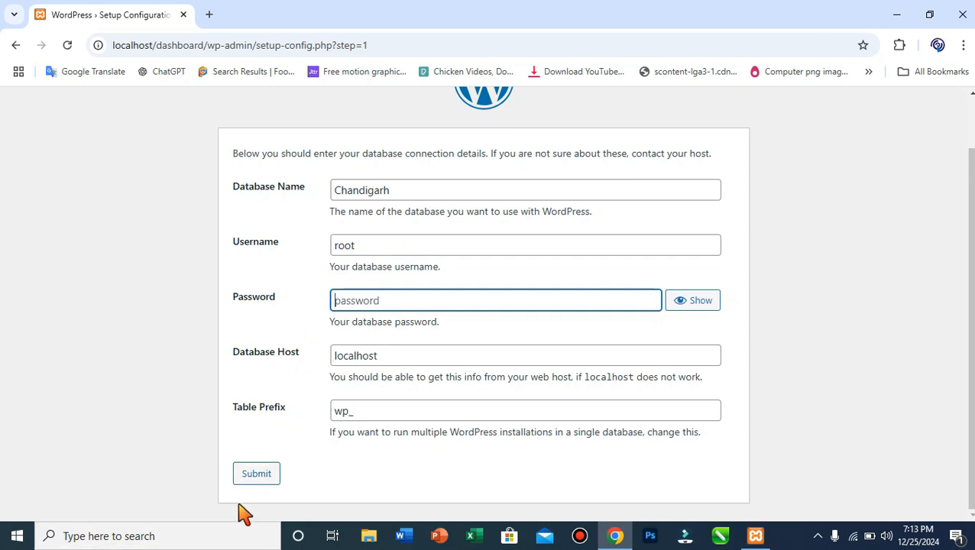
{"action": "left_click", "coordinate": [255, 476]}
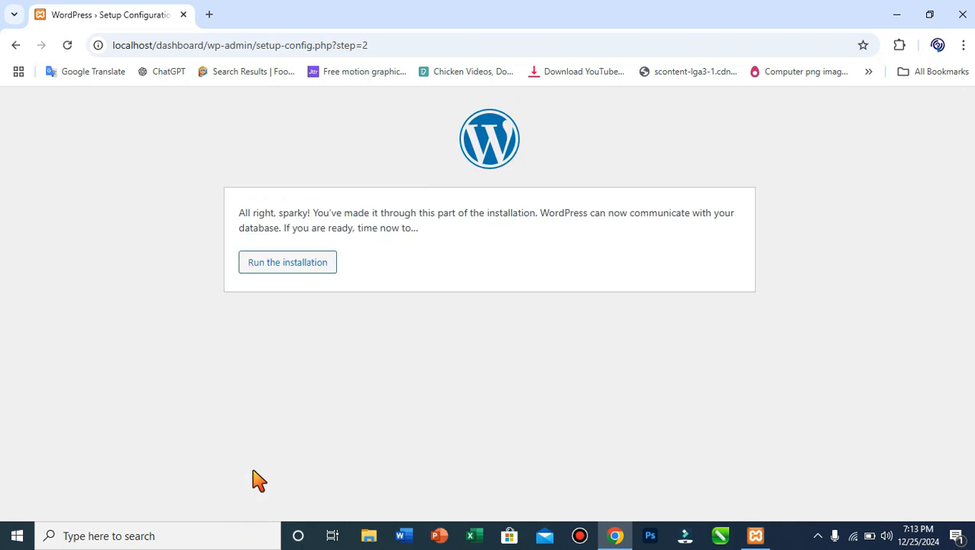
Run the installation and enter the site title 'Welcome to My Website'.
{"action": "left_click", "coordinate": [273, 279]}
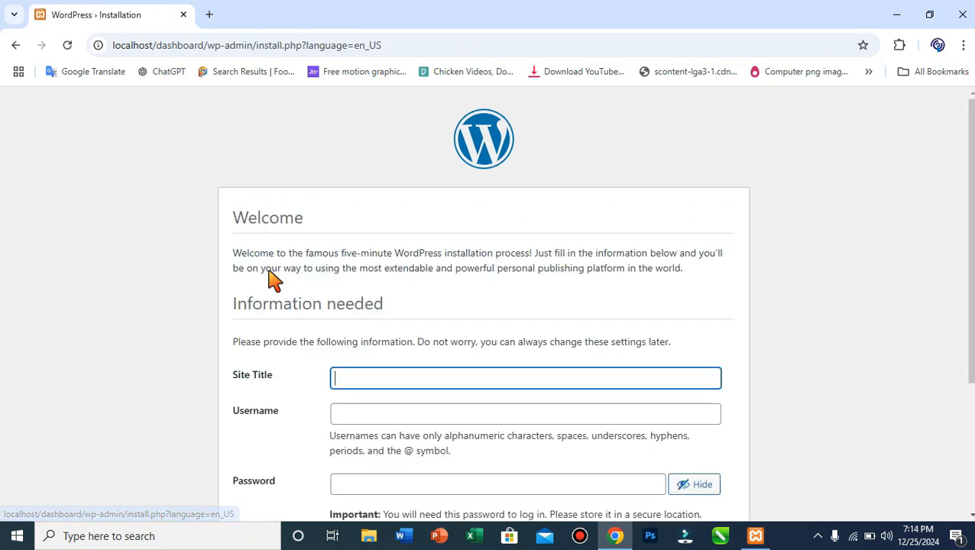
{"action": "scroll", "coordinate": [348, 347], "scroll_direction": "down", "scroll_amount": 3}
{"action": "scroll", "coordinate": [401, 365], "scroll_direction": "up", "scroll_amount": 2}
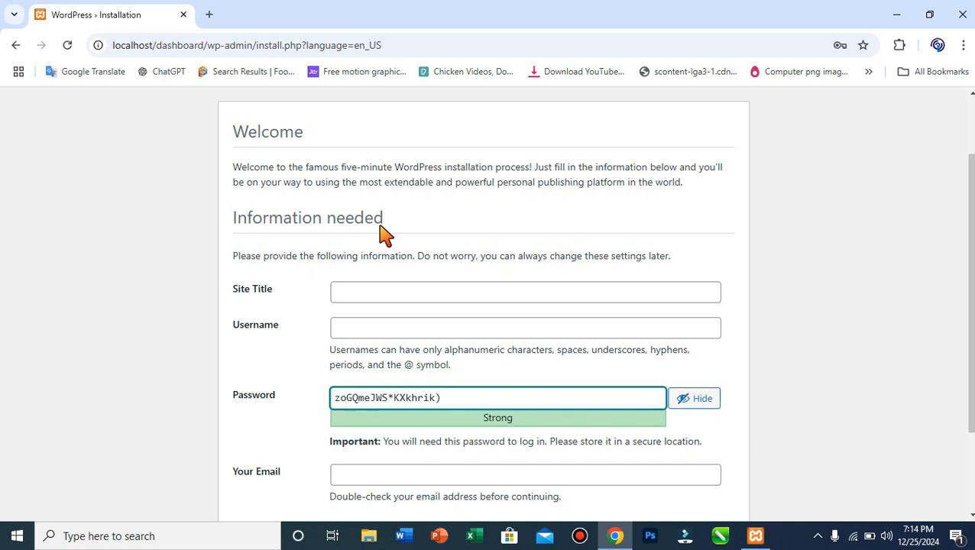
{"action": "left_click", "coordinate": [350, 290]}
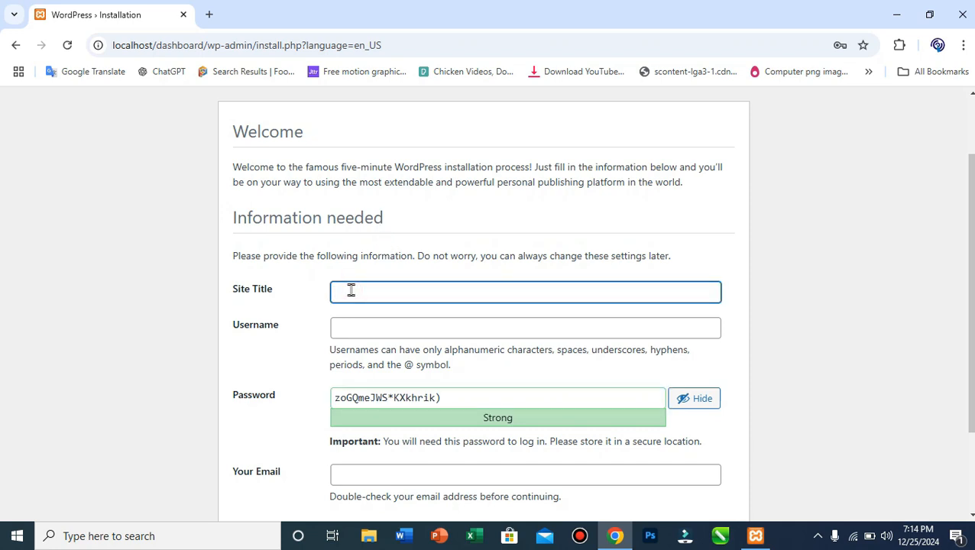
{"action": "type", "text": "Welcome to My W"}
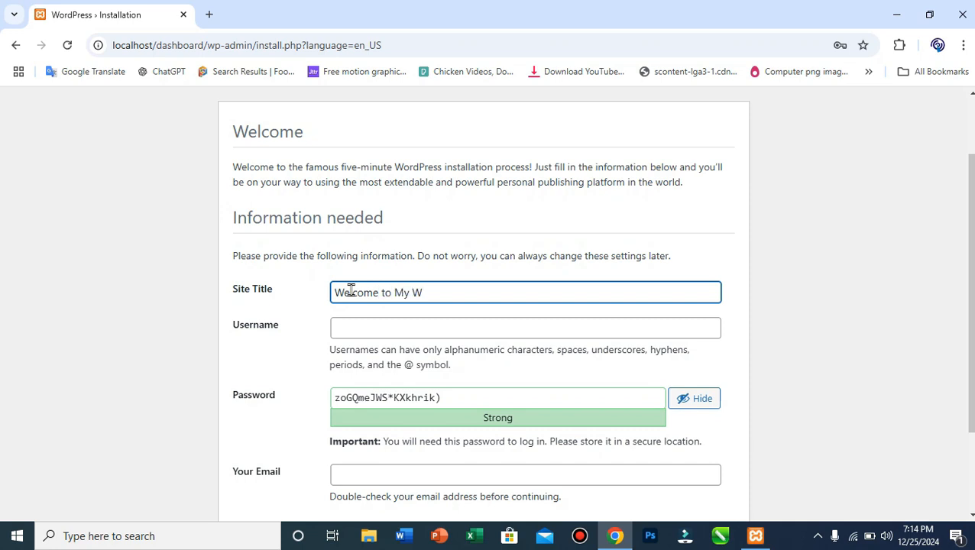
{"action": "type", "text": "ebsite"}
Set the username to admin and replace the generated password with a short weak one.
{"action": "key", "text": "Tab"}
{"action": "scroll", "coordinate": [325, 321], "scroll_direction": "down", "scroll_amount": 2}
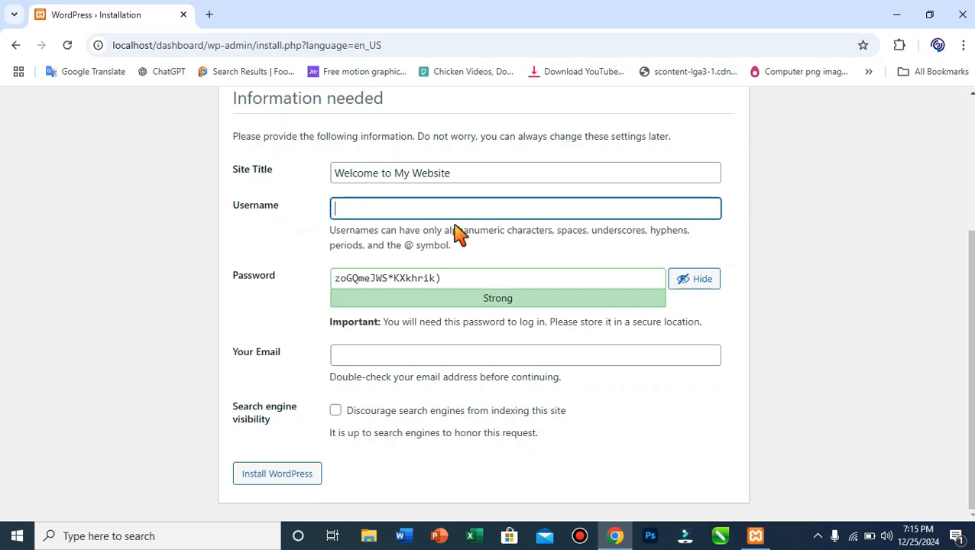
{"action": "type", "text": "admin"}
{"action": "left_click_drag", "start_coordinate": [481, 285], "coordinate": [290, 309]}
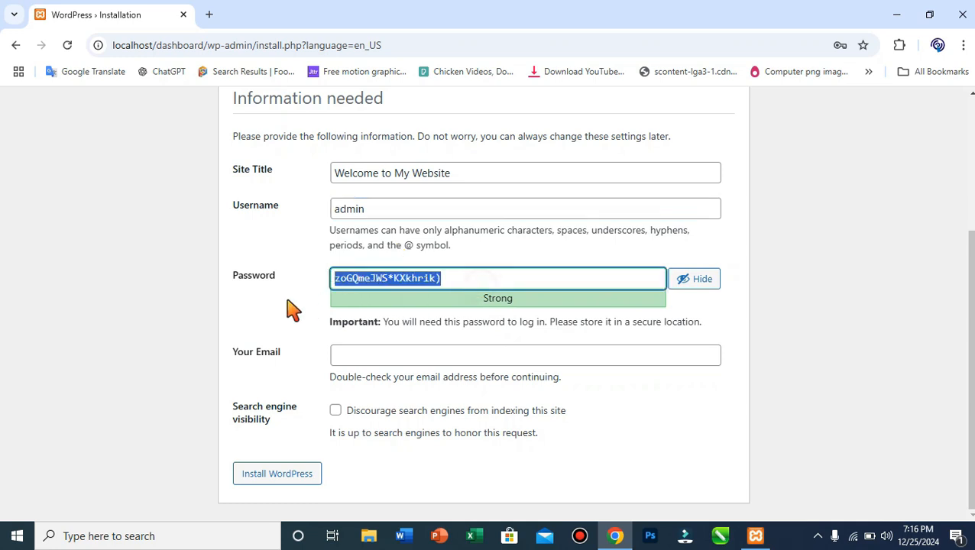
{"action": "type", "text": "admin"}
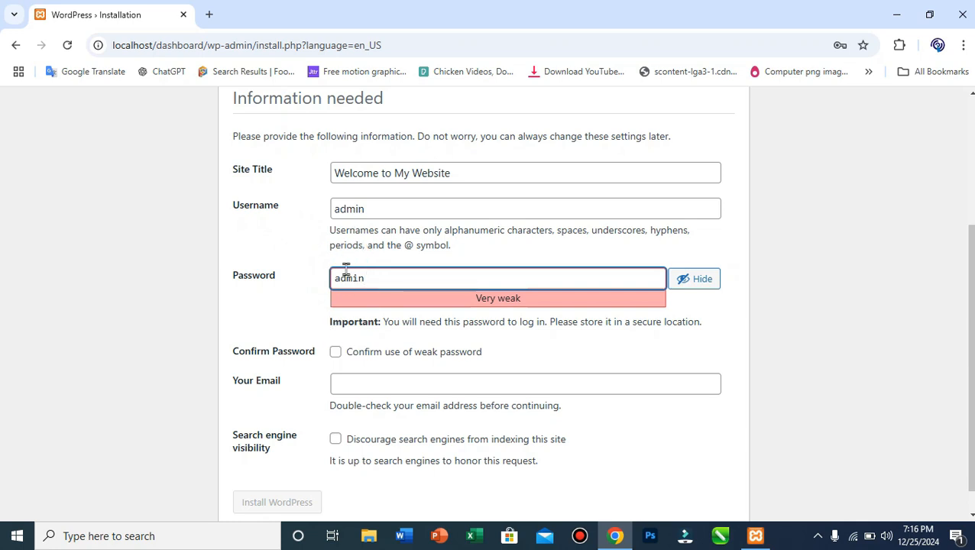
Tick Confirm use of weak password and fill in the administrator's e-mail address.
{"action": "left_click", "coordinate": [374, 211]}
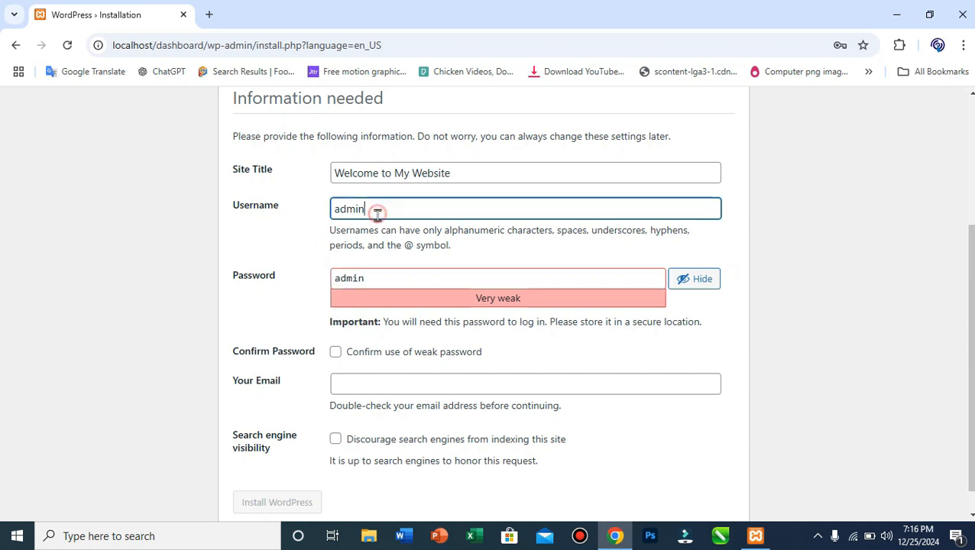
{"action": "left_click", "coordinate": [375, 281]}
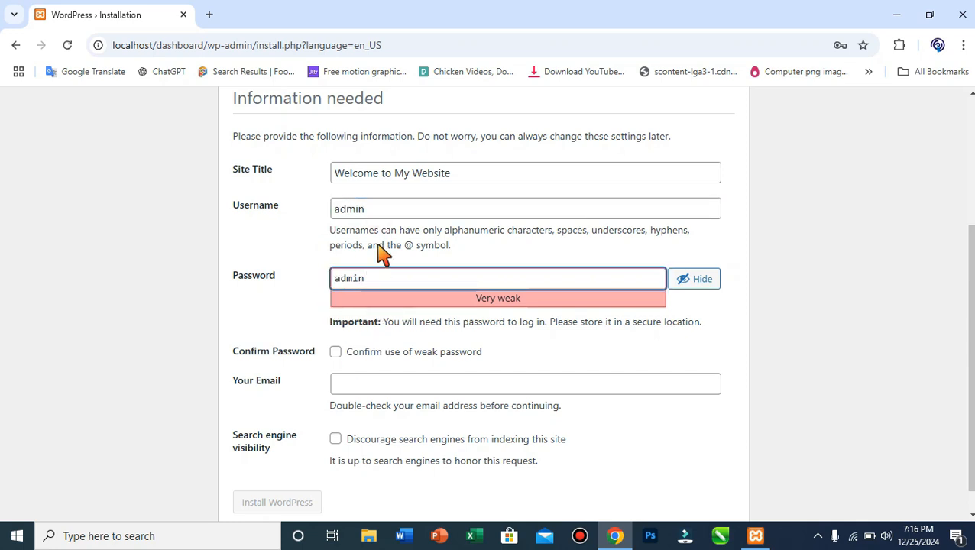
{"action": "left_click", "coordinate": [350, 386]}
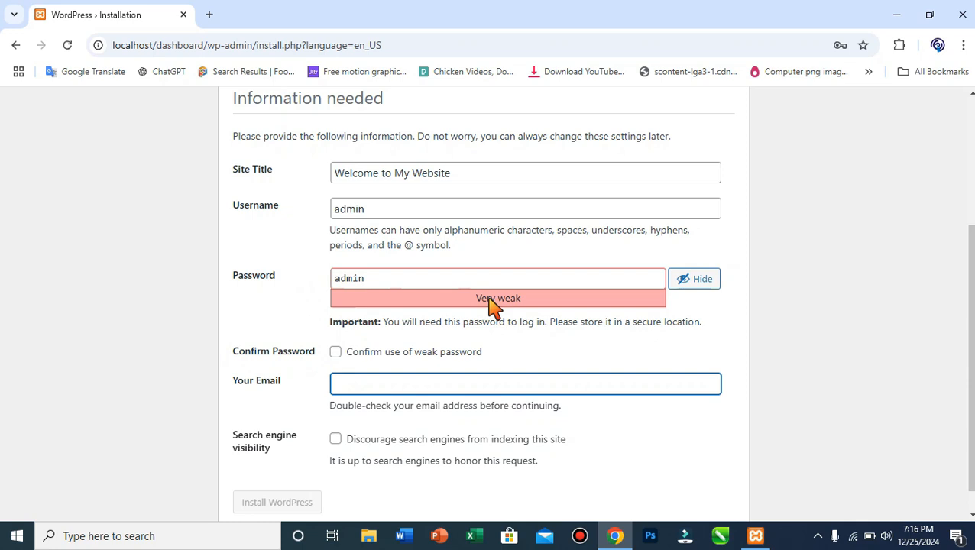
{"action": "left_click", "coordinate": [336, 355]}
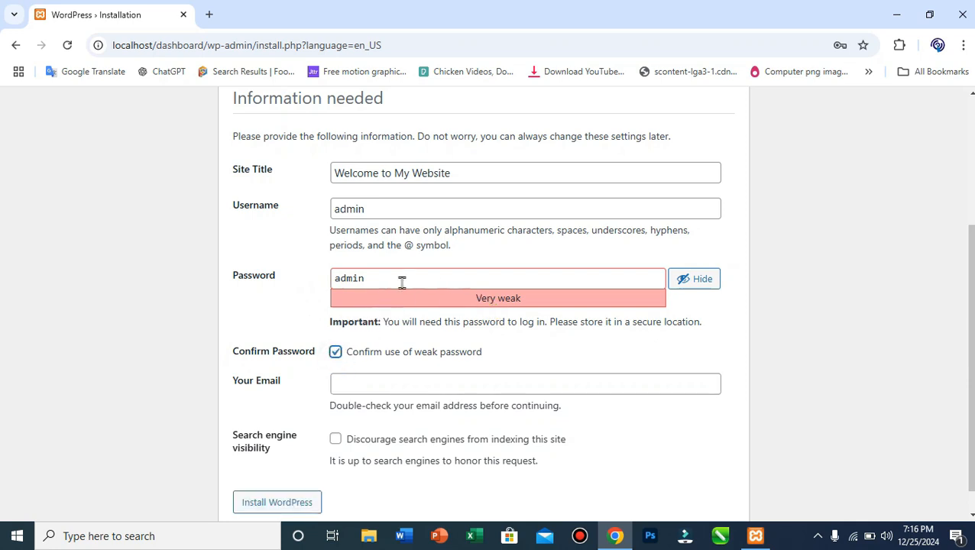
{"action": "left_click", "coordinate": [339, 378]}
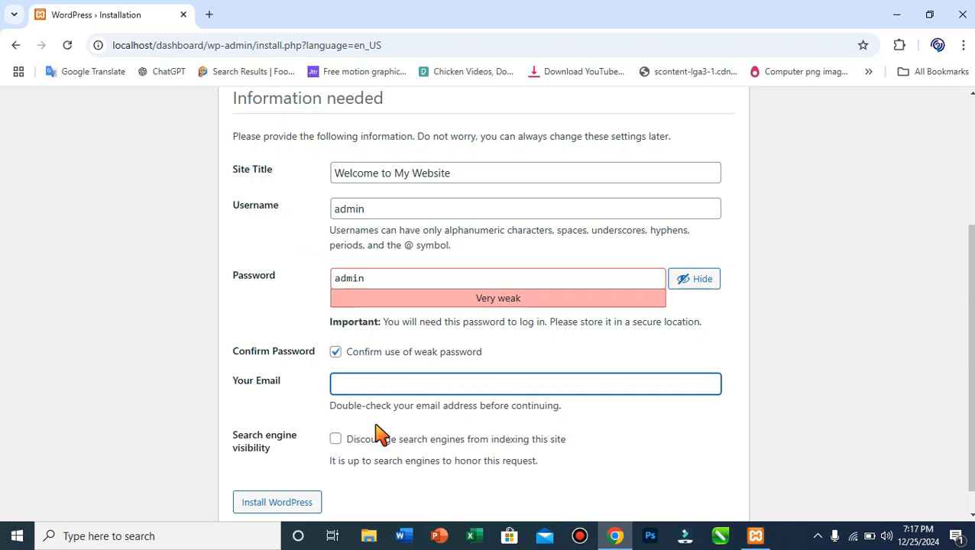
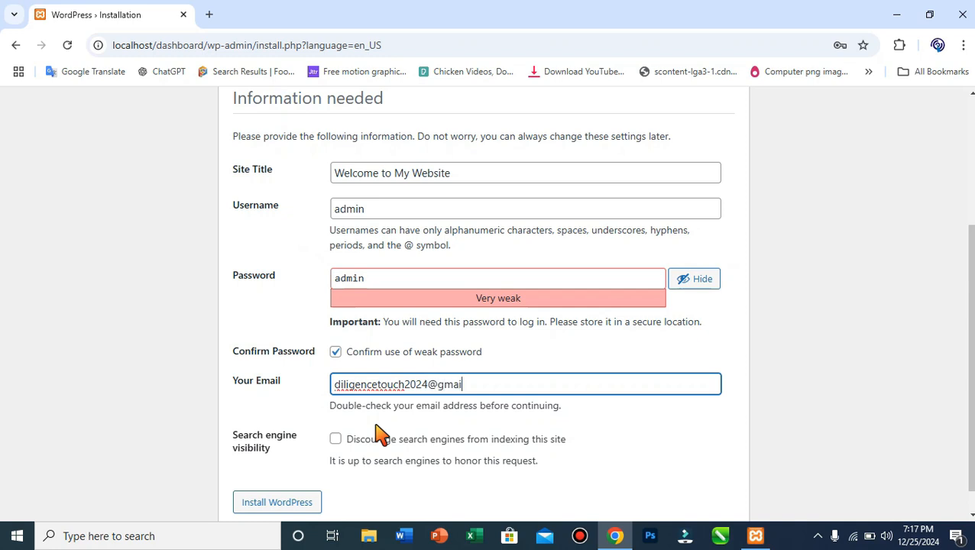
{"action": "scroll", "coordinate": [519, 375], "scroll_direction": "down", "scroll_amount": 1}
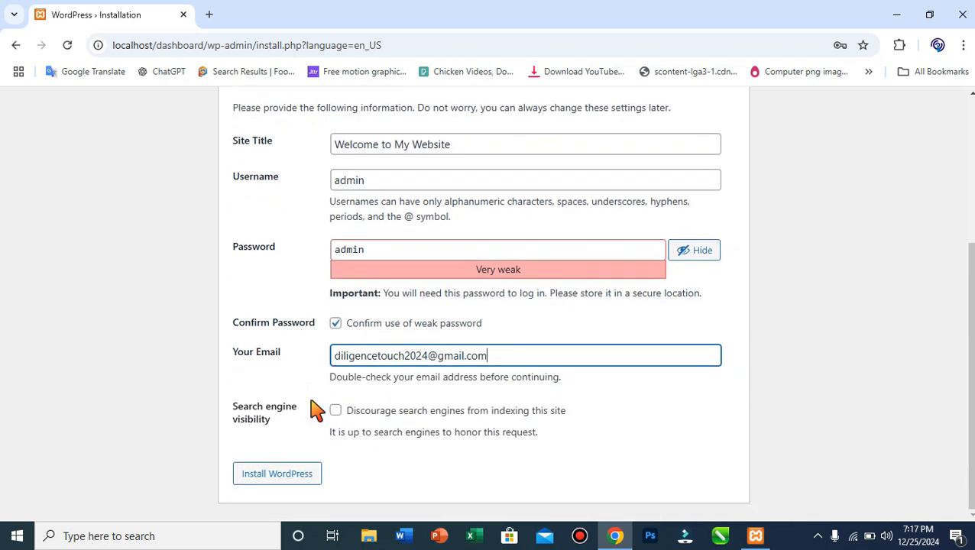
Install WordPress, dismiss Chrome's password warning, then close and relaunch Chrome.
{"action": "left_click", "coordinate": [287, 486]}
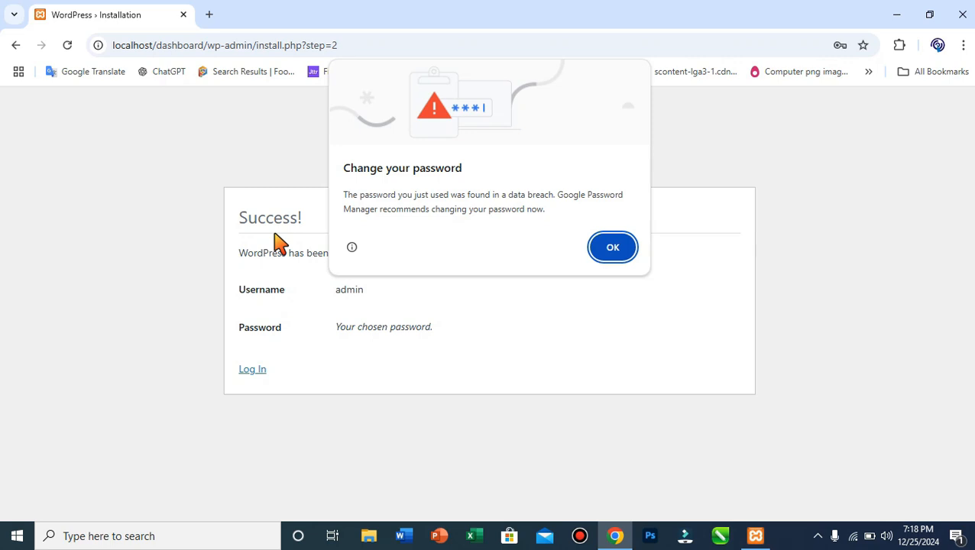
{"action": "left_click", "coordinate": [616, 256]}
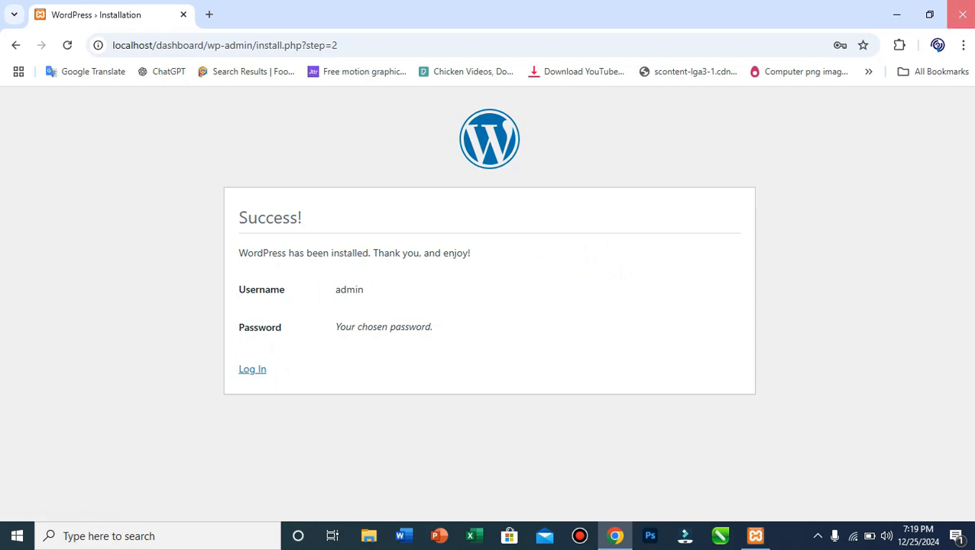
{"action": "left_click", "coordinate": [962, 13]}
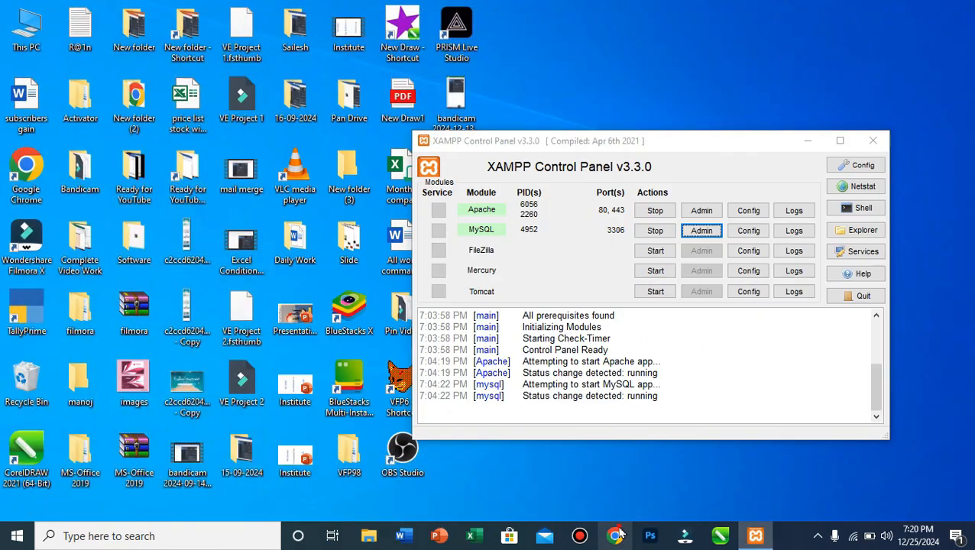
{"action": "left_click", "coordinate": [617, 535]}
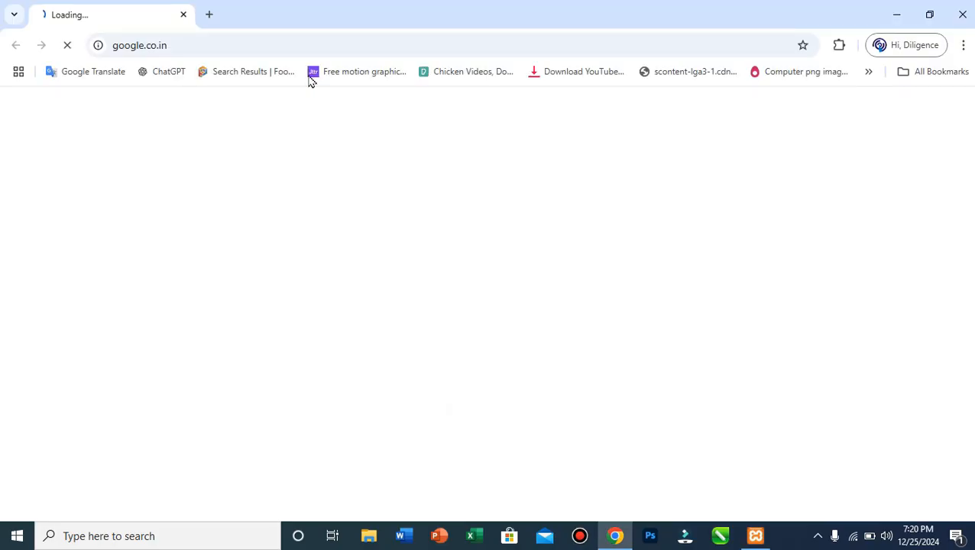
Go to localhost to view the live 'Welcome to My Website' site with its Hello world! post.
{"action": "left_click", "coordinate": [296, 46]}
{"action": "type", "text": "localhost"}
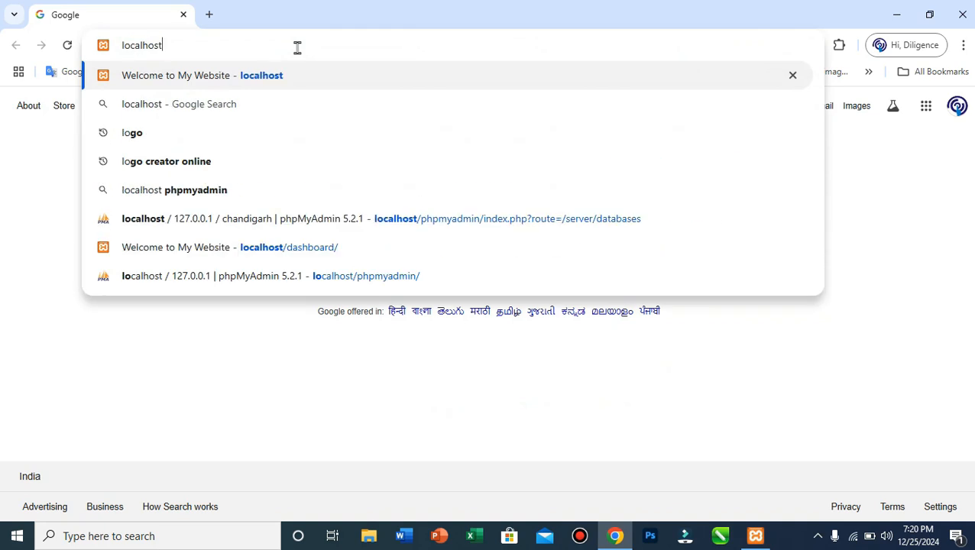
{"action": "key", "text": "Return"}
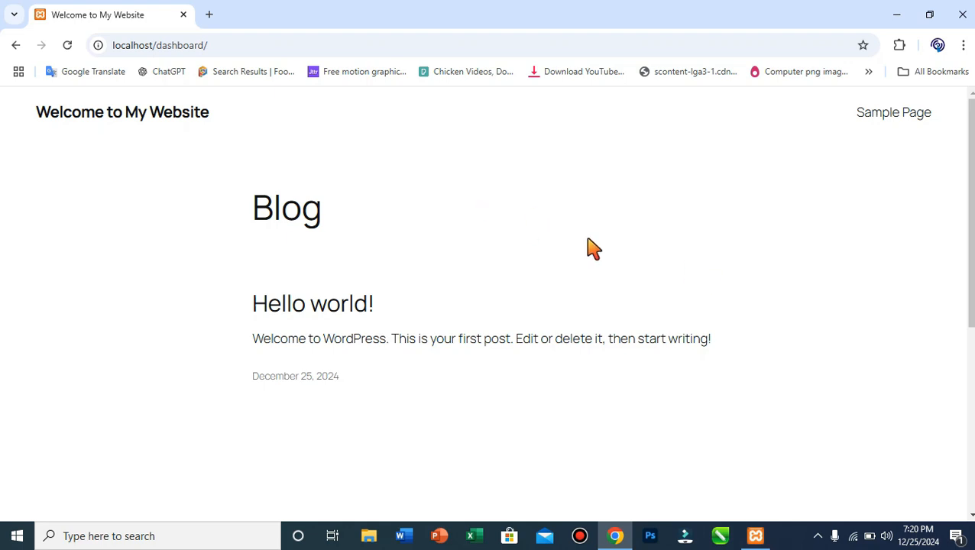
{"action": "left_click", "coordinate": [318, 44]}
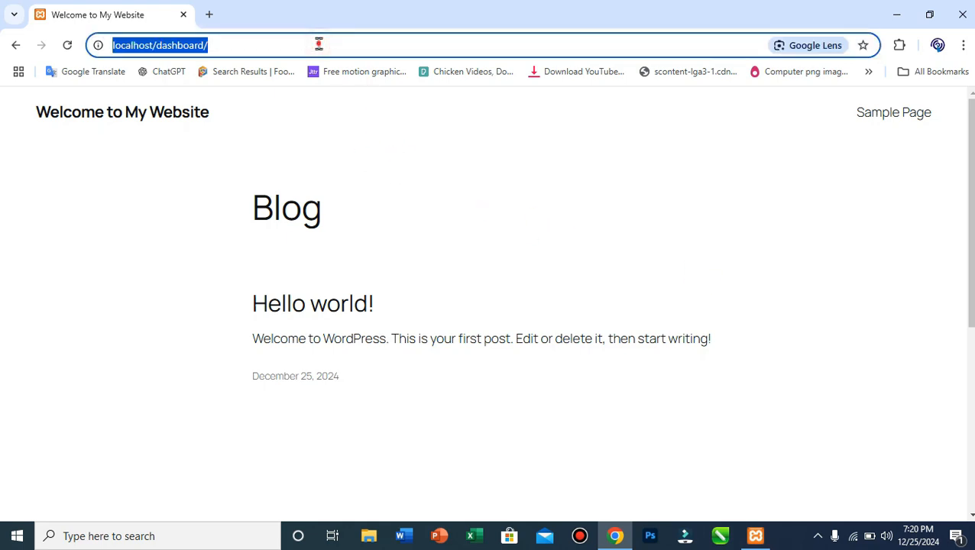
{"action": "left_click", "coordinate": [318, 43]}
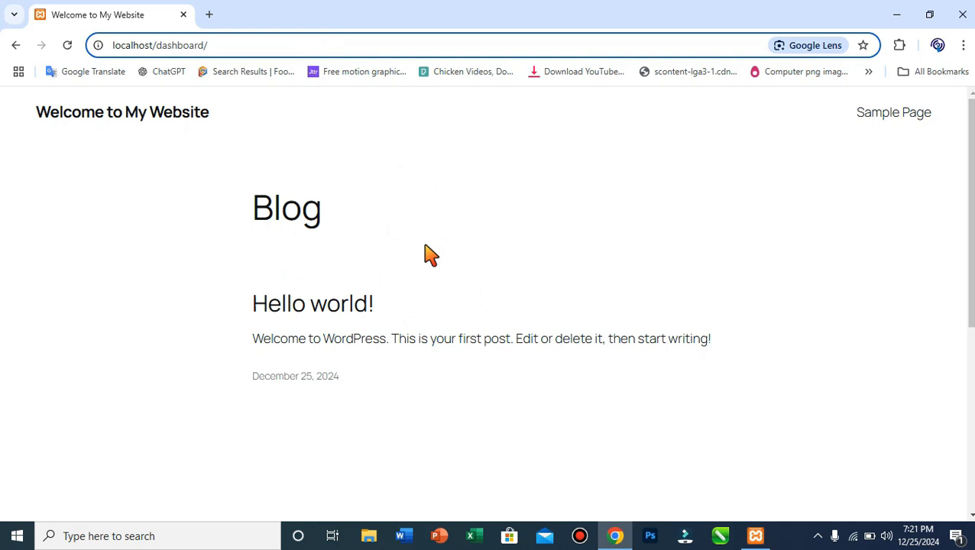
Open localhost/dashboard/wp-admin and log in with the administrator username and password.
{"action": "type", "text": "wp"}
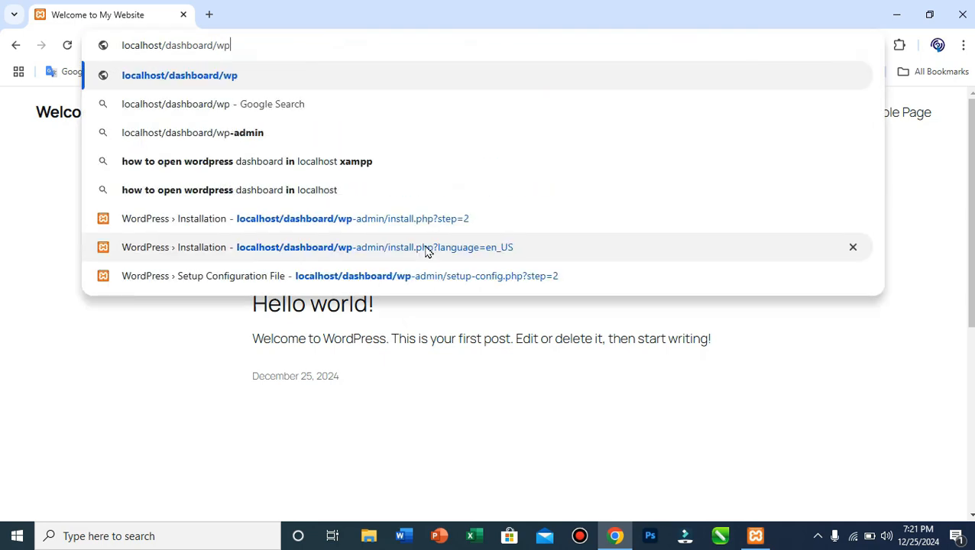
{"action": "type", "text": "-"}
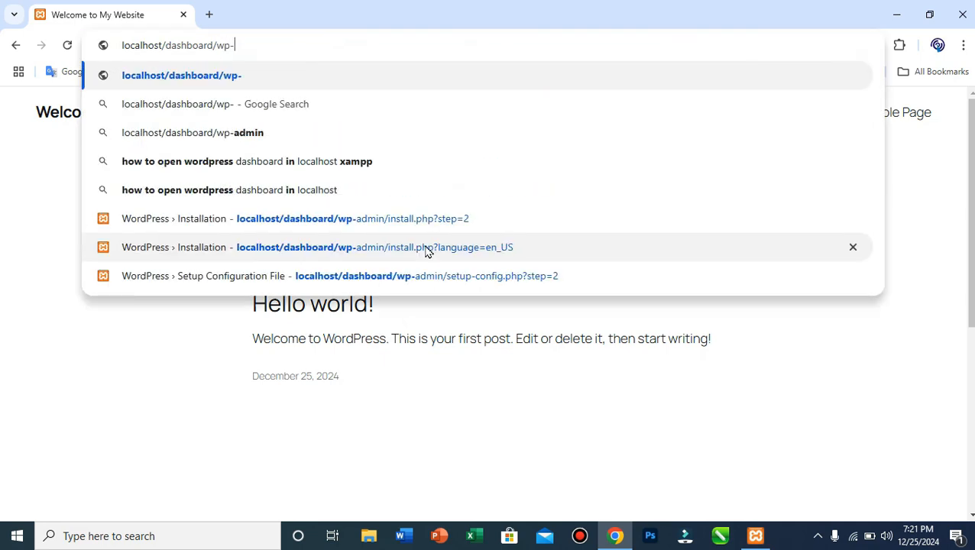
{"action": "type", "text": "admin"}
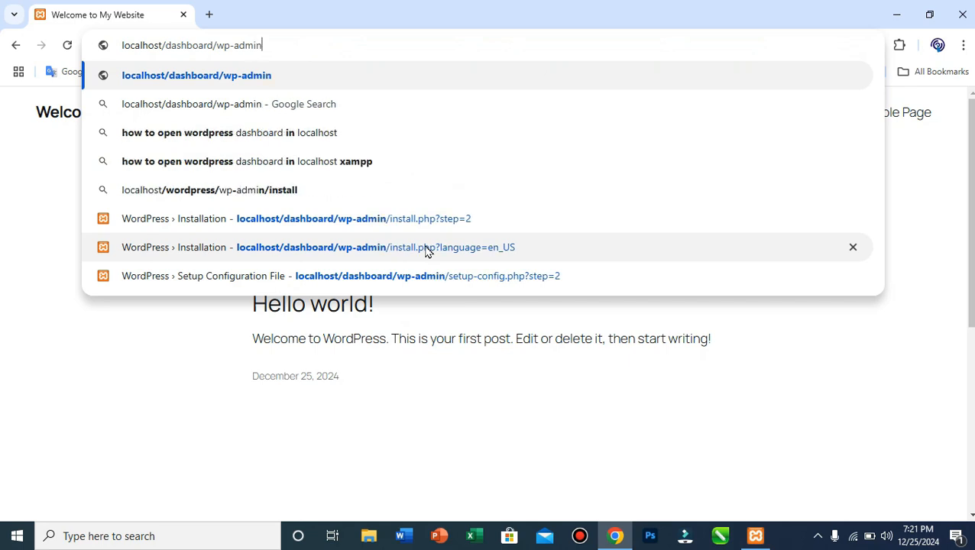
{"action": "key", "text": "Return"}
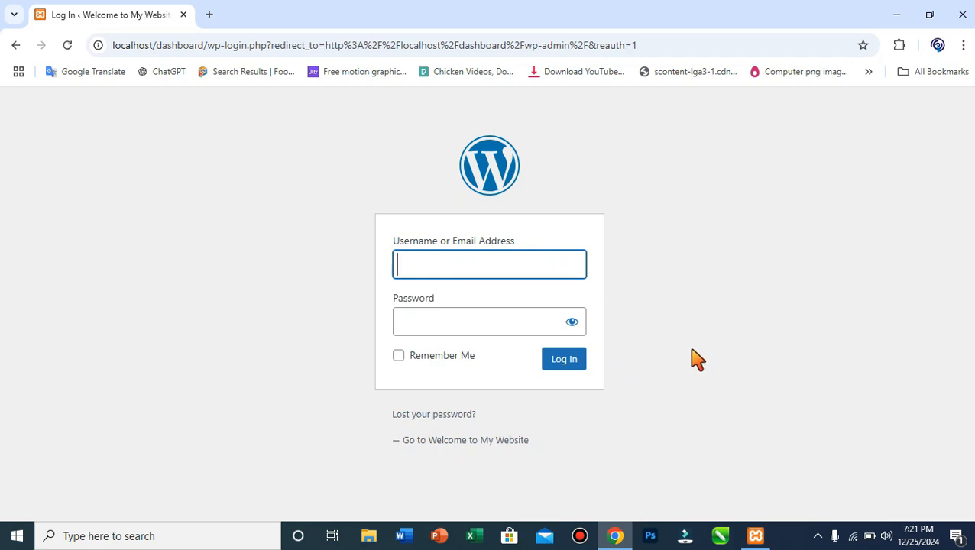
{"action": "type", "text": "dmin"}
{"action": "left_click", "coordinate": [440, 334]}
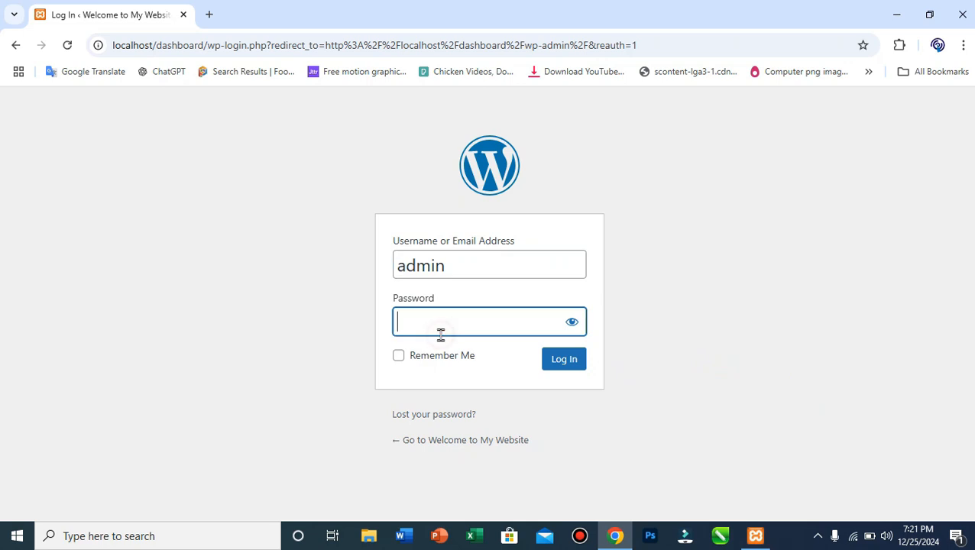
{"action": "type", "text": "••••"}
{"action": "type", "text": "n"}
{"action": "left_click", "coordinate": [572, 321]}
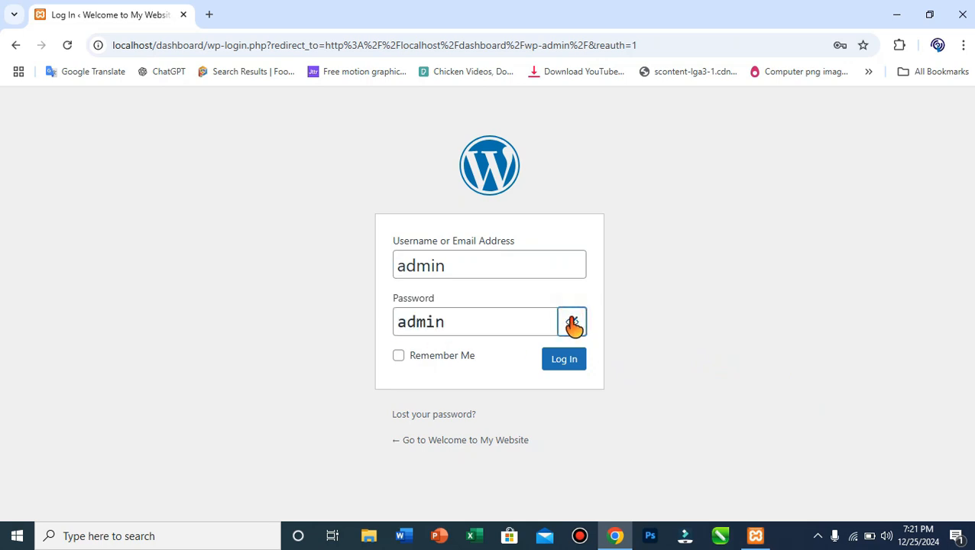
{"action": "left_click", "coordinate": [572, 322]}
{"action": "left_click", "coordinate": [499, 327]}
{"action": "type", "text": "••"}
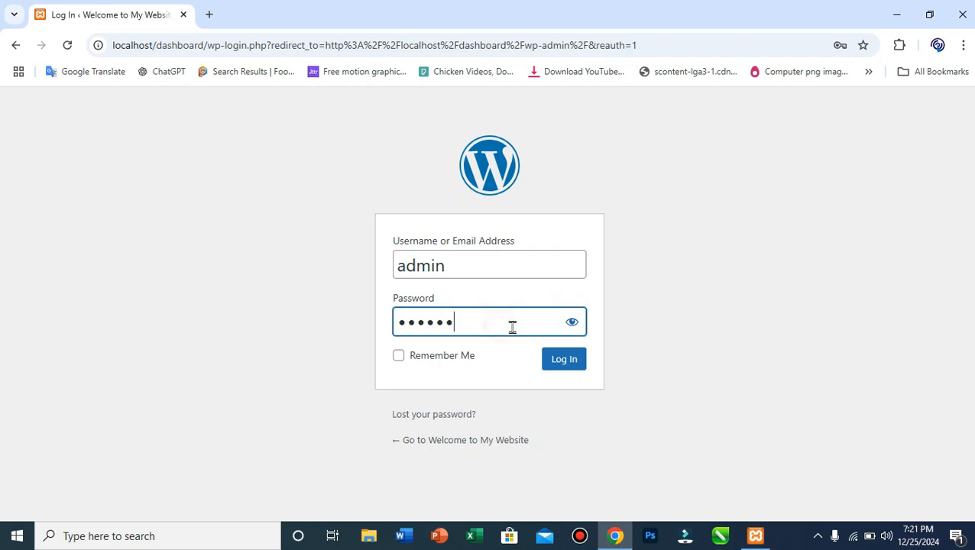
{"action": "left_click", "coordinate": [577, 367]}
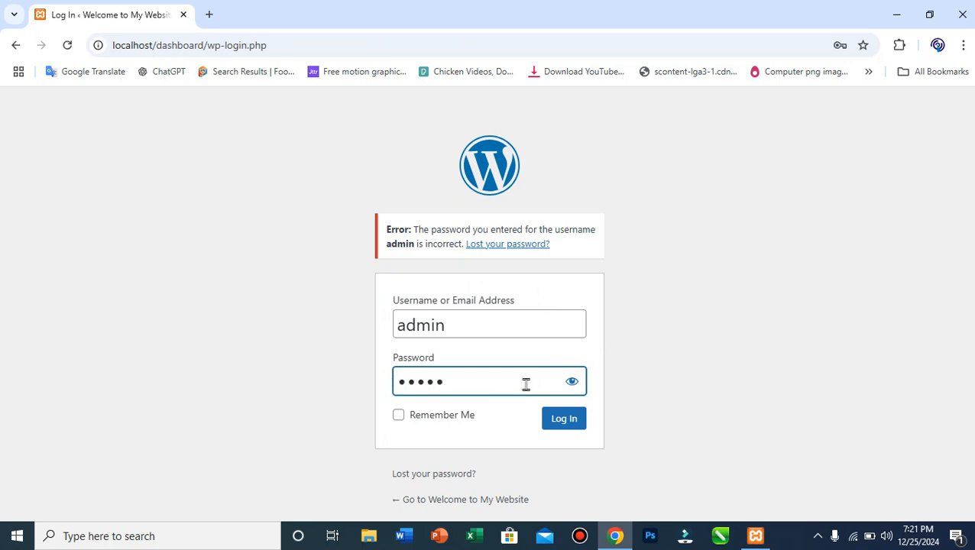
Check the credentials after the failed login and sign in again to reach the Dashboard.
{"action": "left_click", "coordinate": [572, 382]}
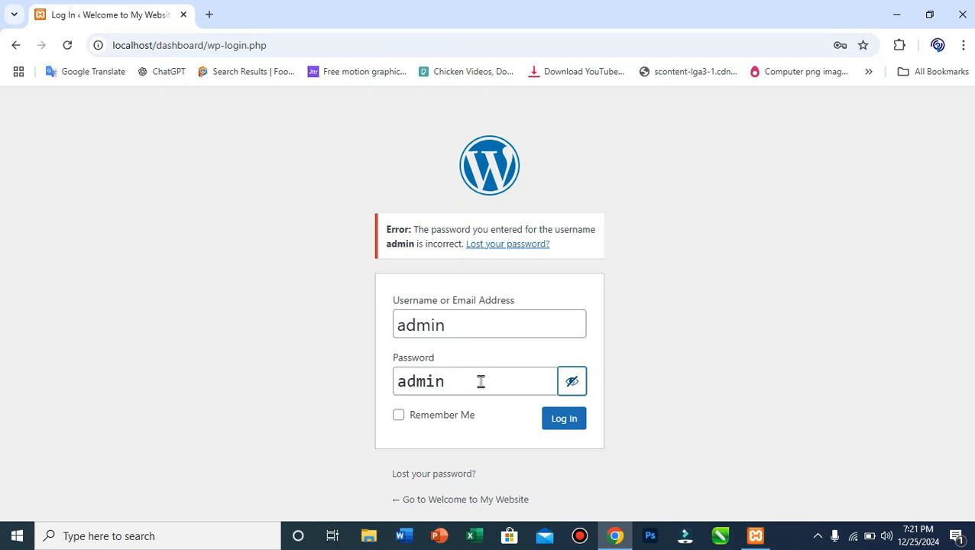
{"action": "left_click", "coordinate": [481, 327]}
{"action": "left_click", "coordinate": [569, 426]}
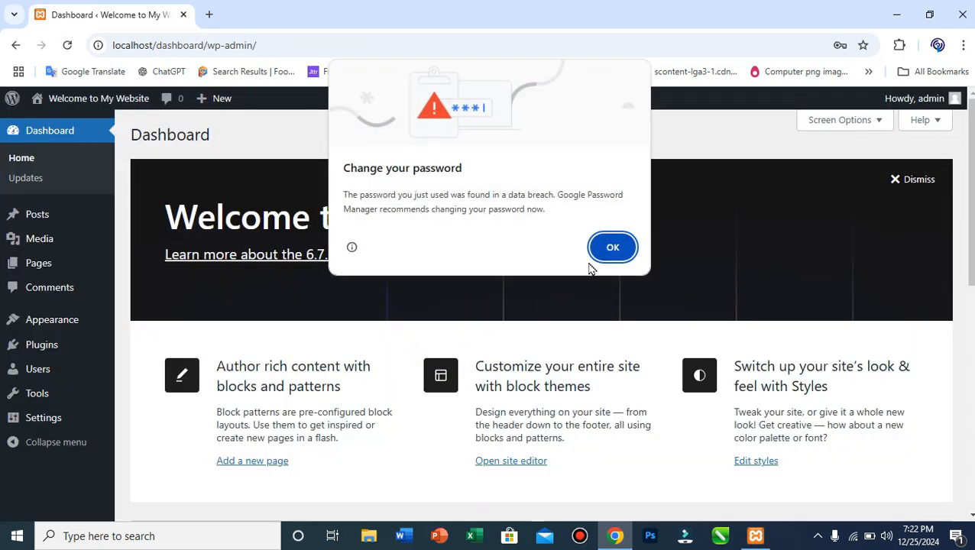
{"action": "left_click", "coordinate": [614, 246]}
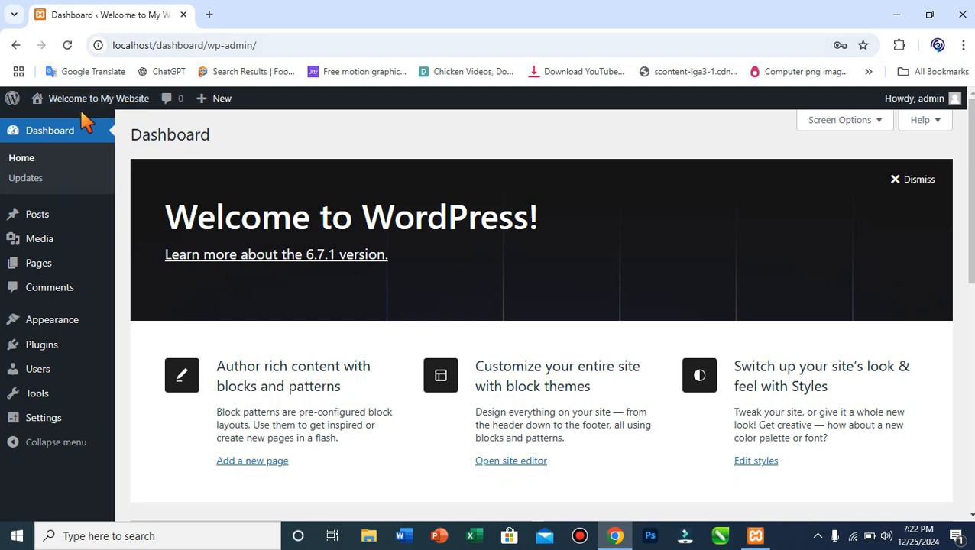
{"action": "mouse_move", "coordinate": [71, 109]}
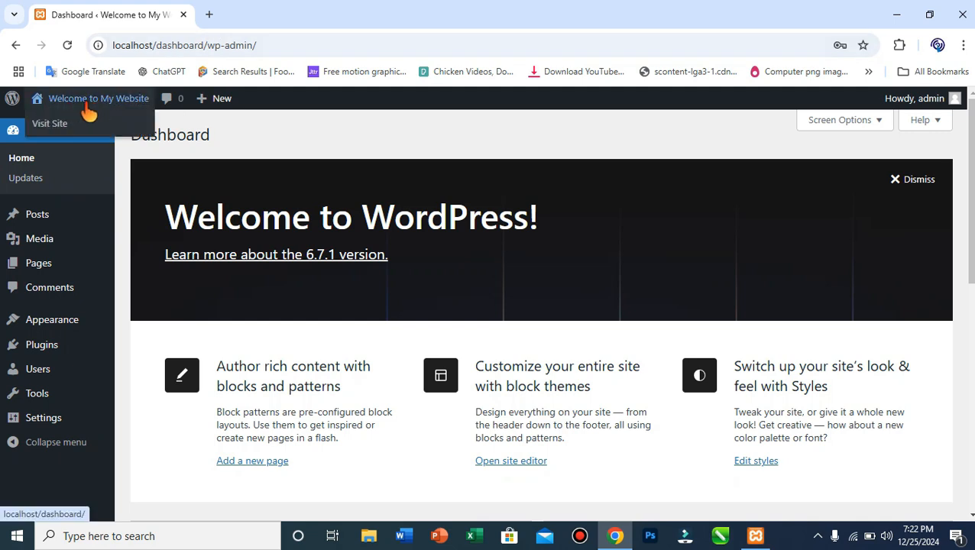
{"action": "left_click", "coordinate": [50, 128]}
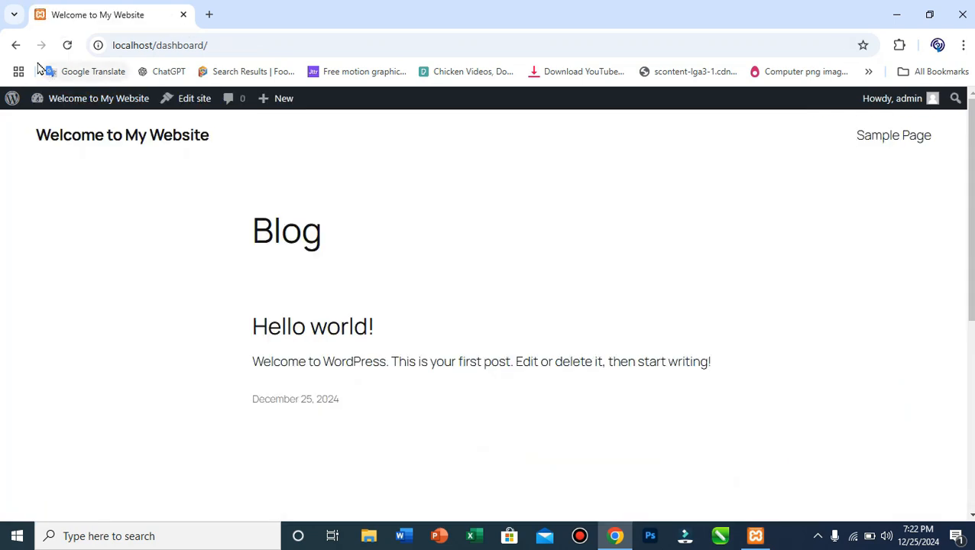
{"action": "left_click", "coordinate": [16, 45]}
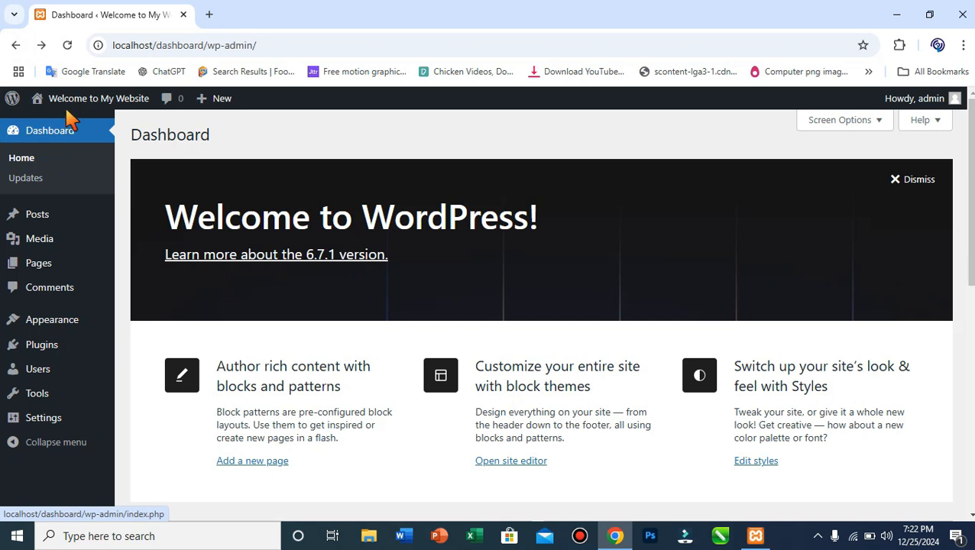
{"action": "right_click", "coordinate": [65, 130]}
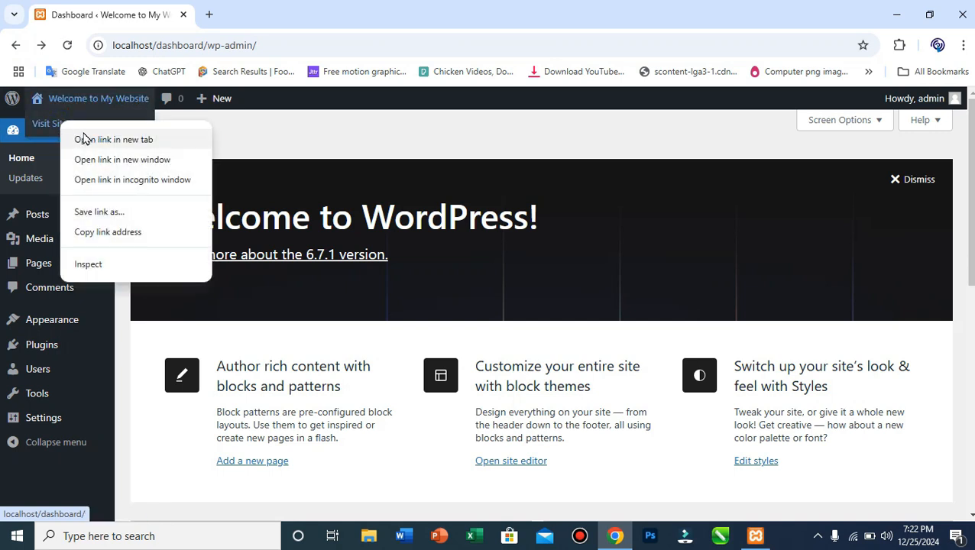
{"action": "left_click", "coordinate": [115, 140]}
{"action": "left_click", "coordinate": [267, 9]}
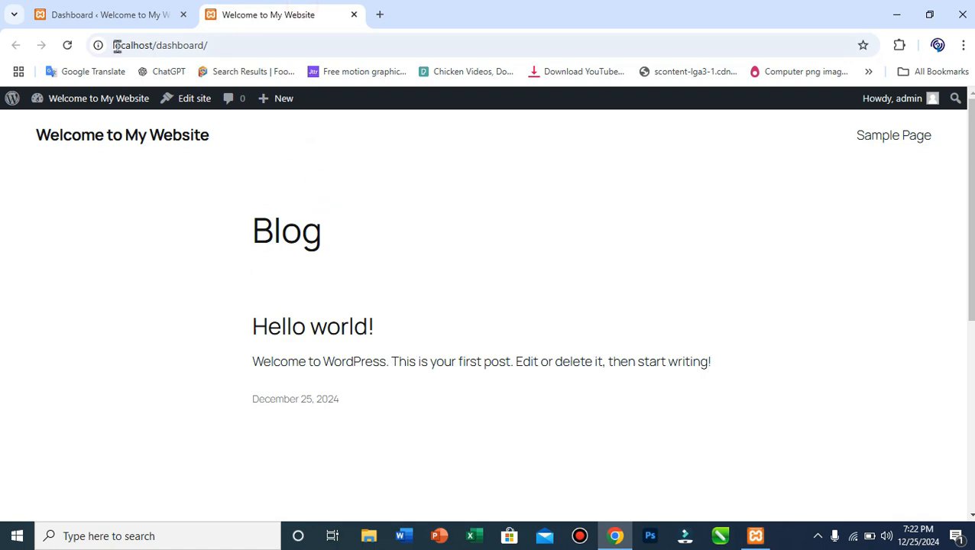
{"action": "left_click", "coordinate": [68, 47]}
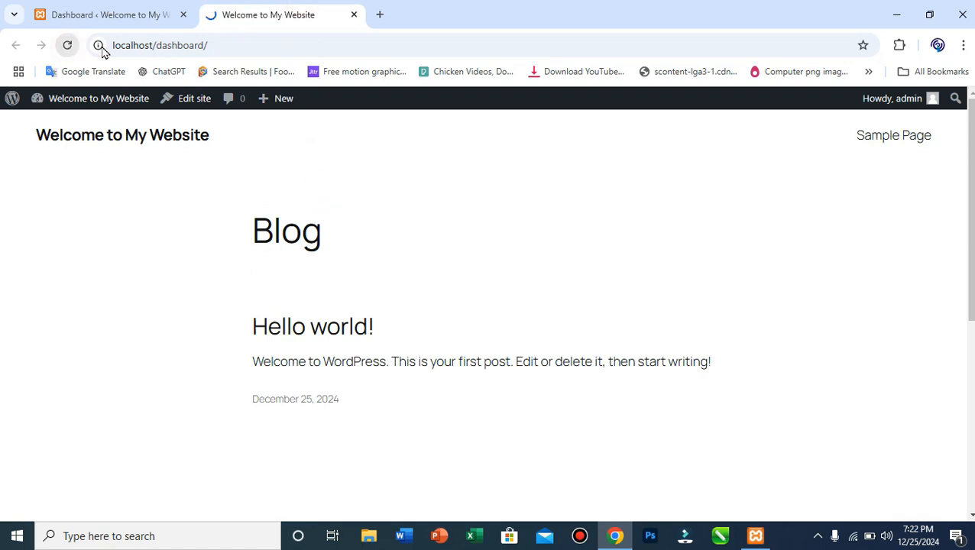
{"action": "left_click", "coordinate": [135, 25]}
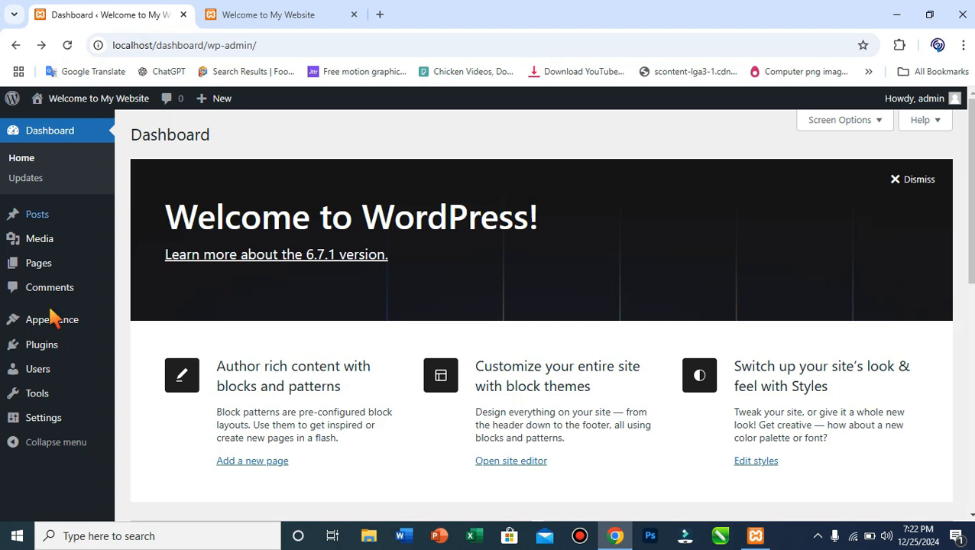
{"action": "mouse_move", "coordinate": [82, 359]}
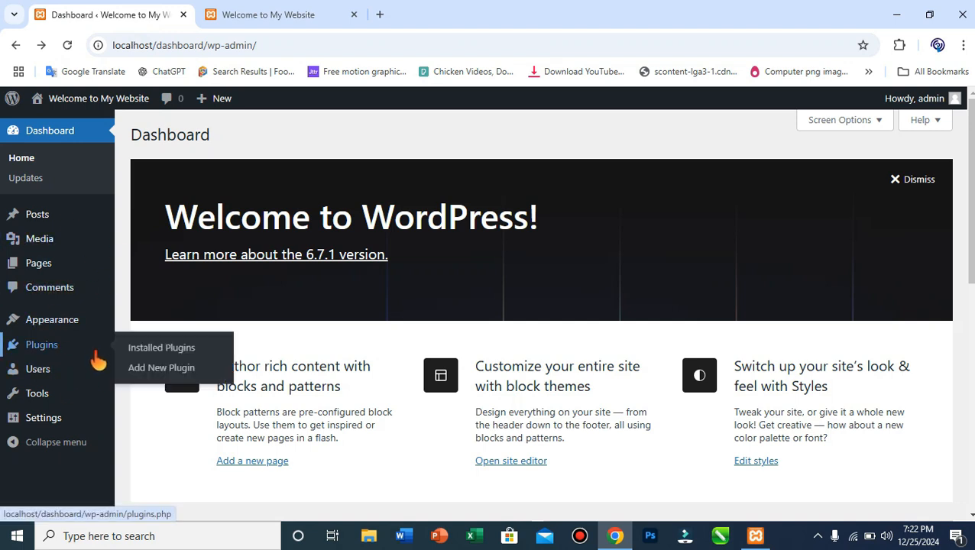
{"action": "mouse_move", "coordinate": [94, 434]}
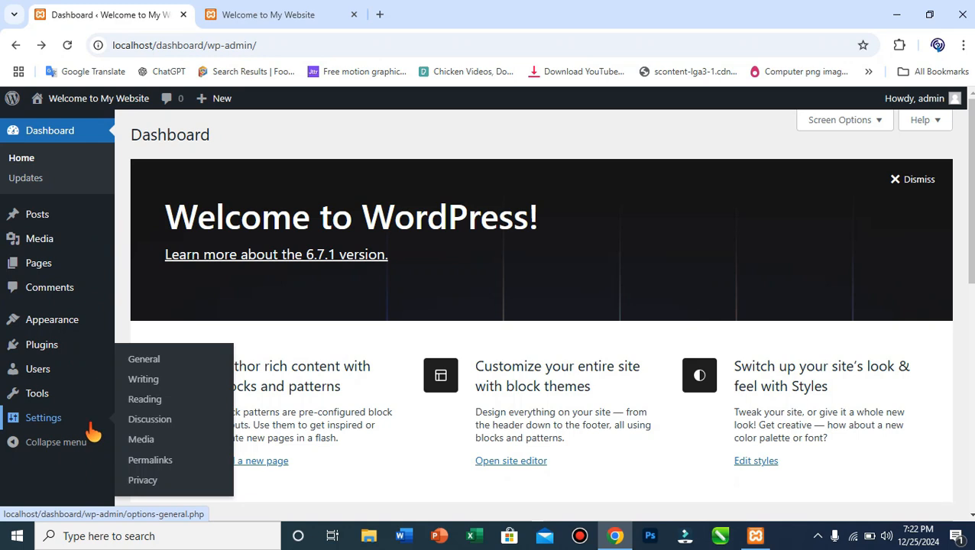
{"action": "mouse_move", "coordinate": [72, 323]}
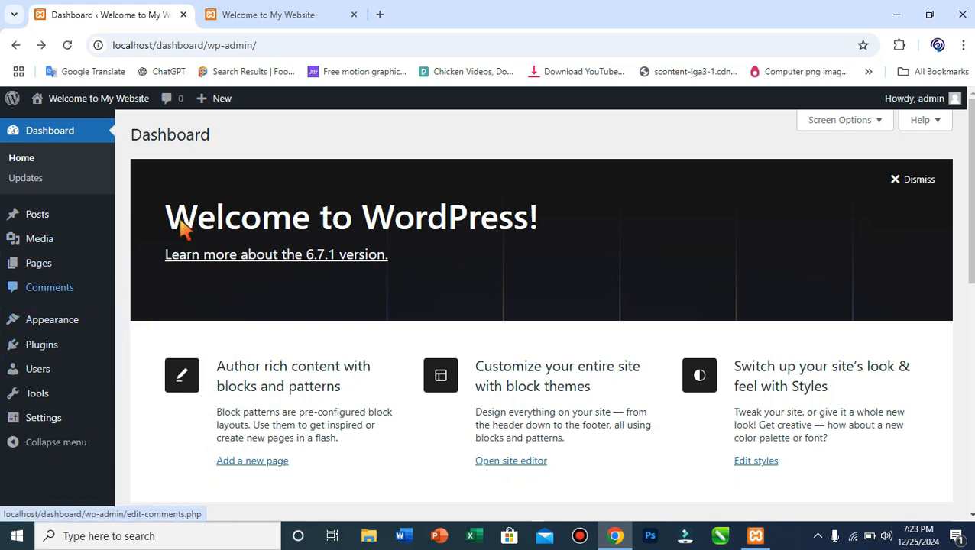
{"action": "mouse_move", "coordinate": [35, 357]}
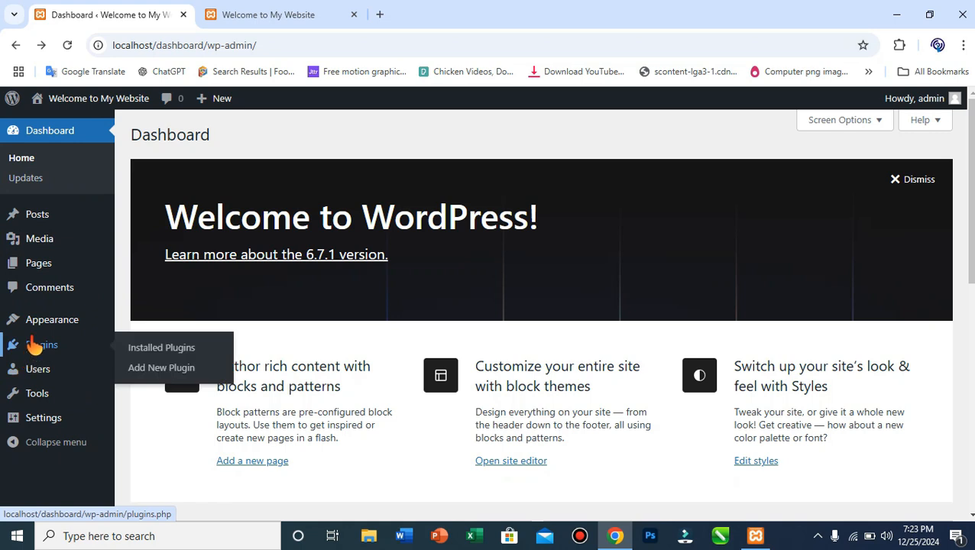
{"action": "mouse_move", "coordinate": [44, 266]}
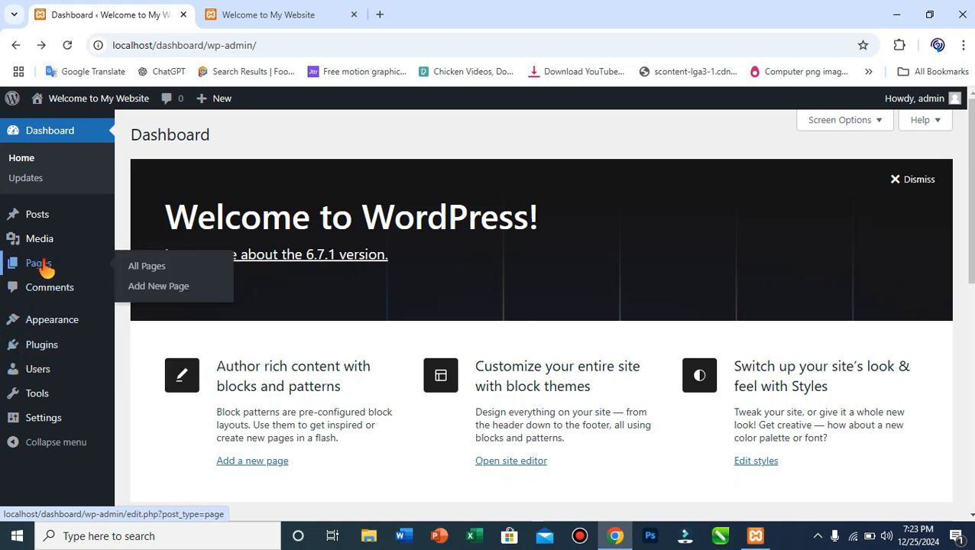
Bulk-trash the Sample Page and Privacy Policy pages from All Pages, then open Posts.
{"action": "left_click", "coordinate": [145, 267]}
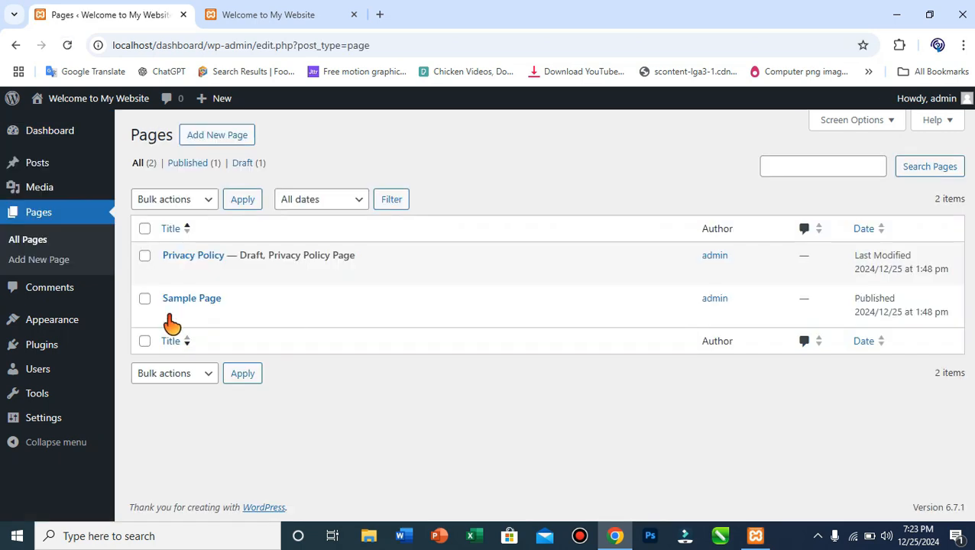
{"action": "left_click", "coordinate": [145, 299]}
{"action": "left_click", "coordinate": [144, 256]}
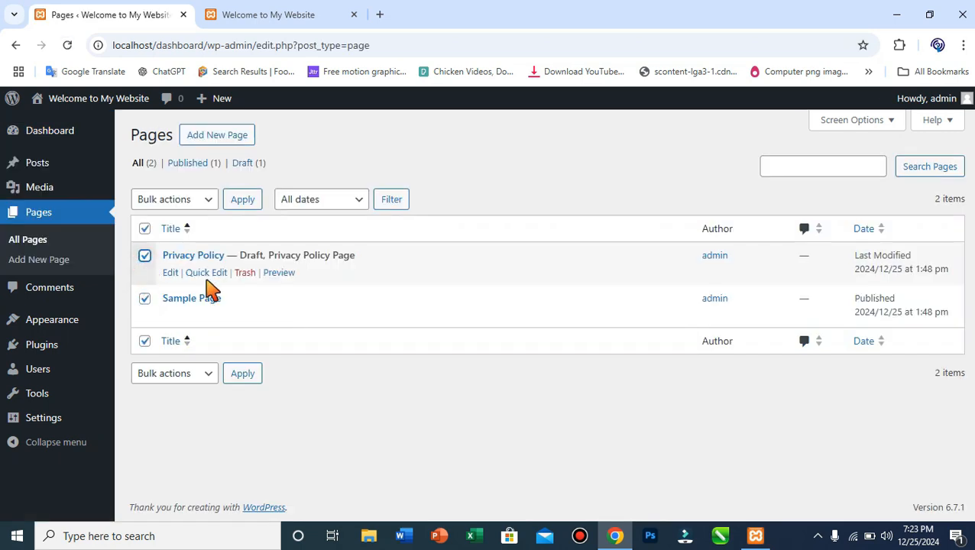
{"action": "left_click", "coordinate": [208, 200]}
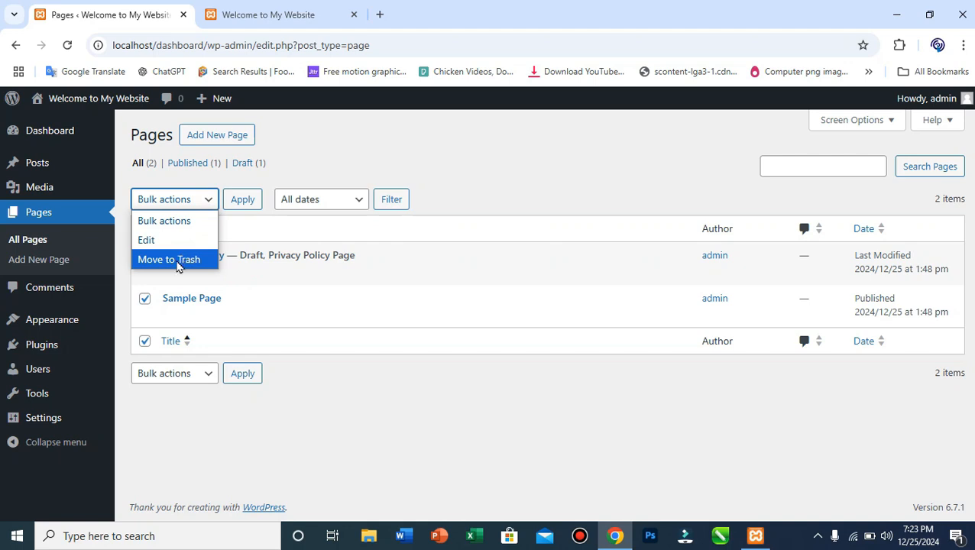
{"action": "left_click", "coordinate": [177, 260]}
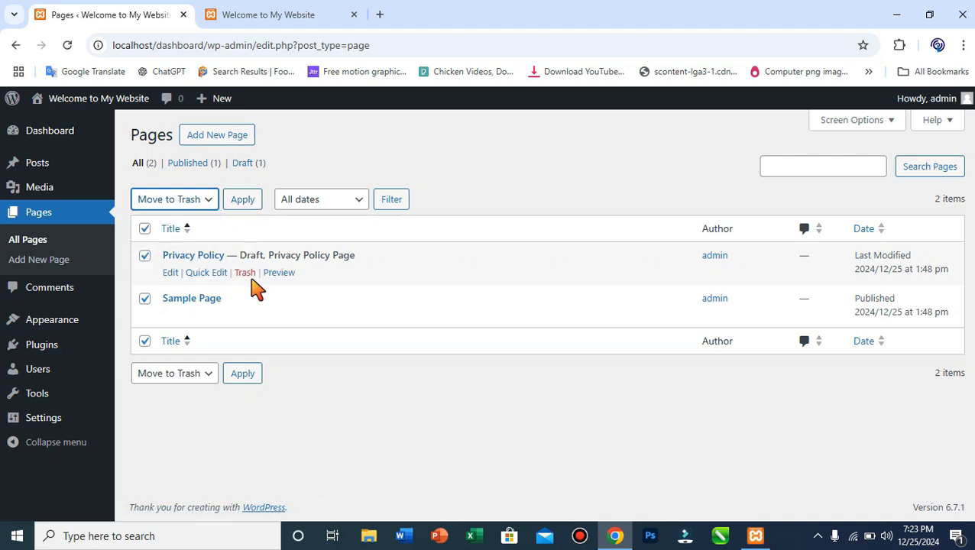
{"action": "left_click", "coordinate": [247, 202]}
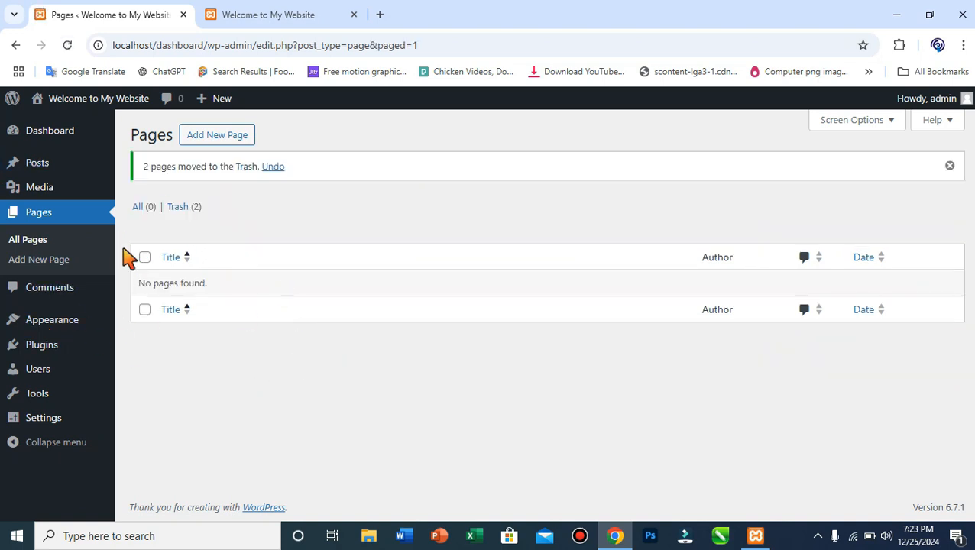
{"action": "left_click", "coordinate": [35, 165]}
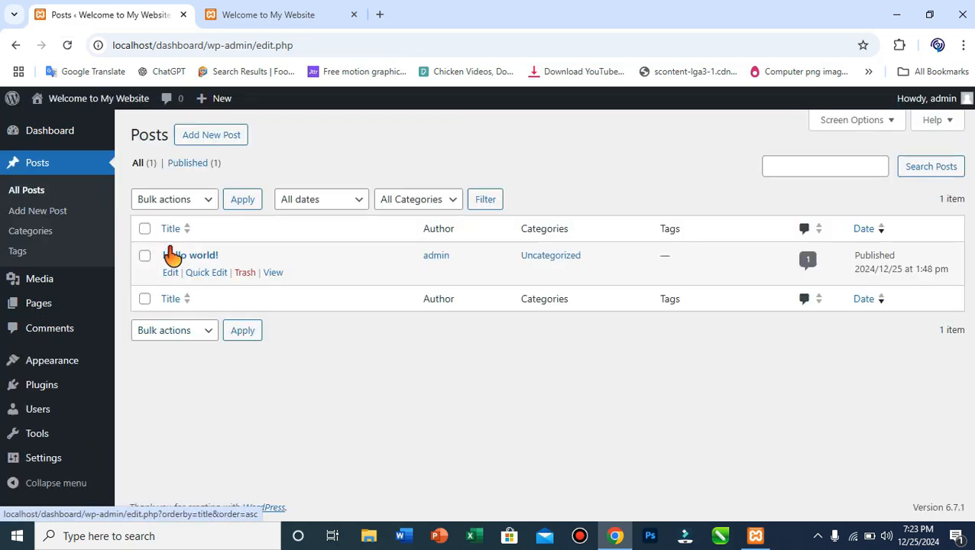
Bulk-trash the Hello world! post from the Posts list.
{"action": "left_click", "coordinate": [144, 229]}
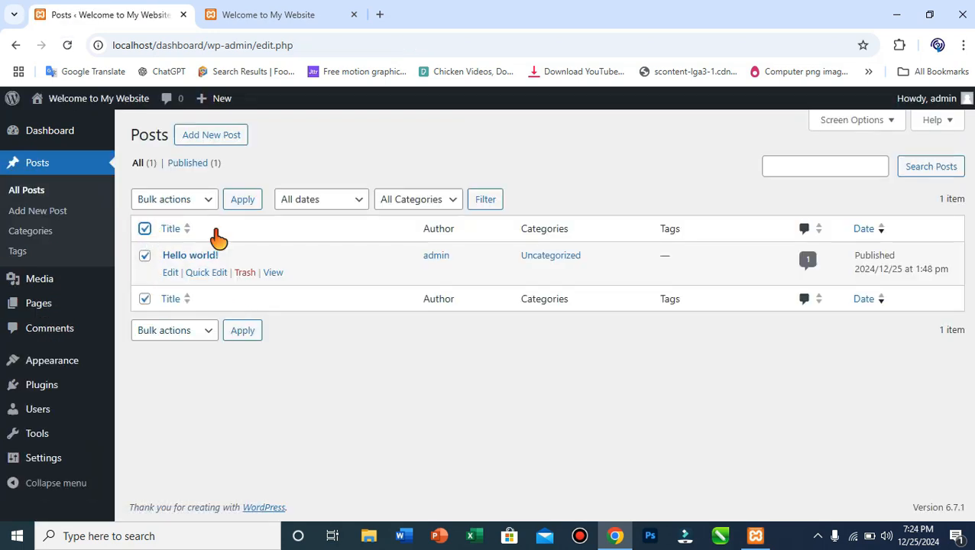
{"action": "left_click", "coordinate": [207, 201]}
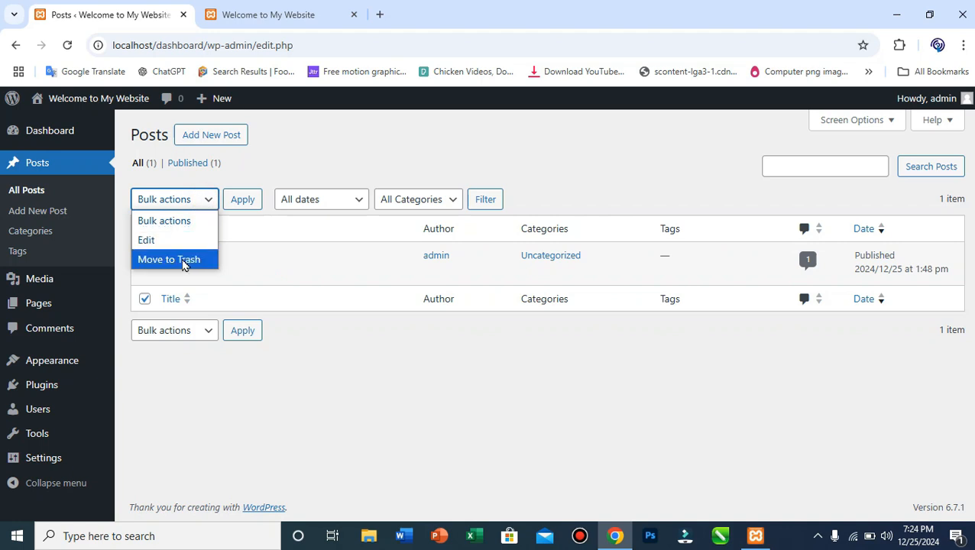
{"action": "left_click", "coordinate": [183, 261]}
{"action": "left_click", "coordinate": [237, 201]}
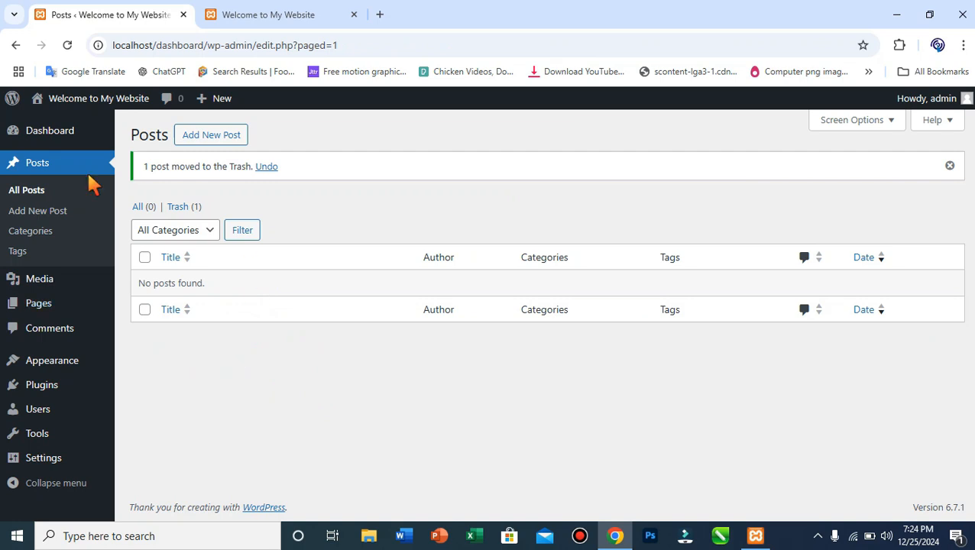
Refresh the live blog page to confirm nothing is found, then return to the admin tab.
{"action": "left_click", "coordinate": [252, 15]}
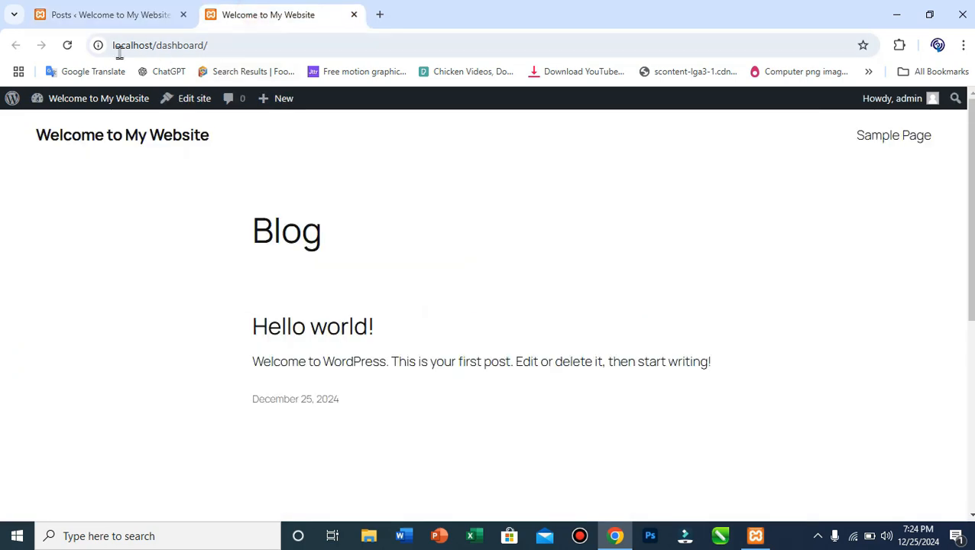
{"action": "left_click", "coordinate": [67, 45]}
{"action": "scroll", "coordinate": [348, 357], "scroll_direction": "down", "scroll_amount": 3}
{"action": "scroll", "coordinate": [348, 357], "scroll_direction": "down", "scroll_amount": 1}
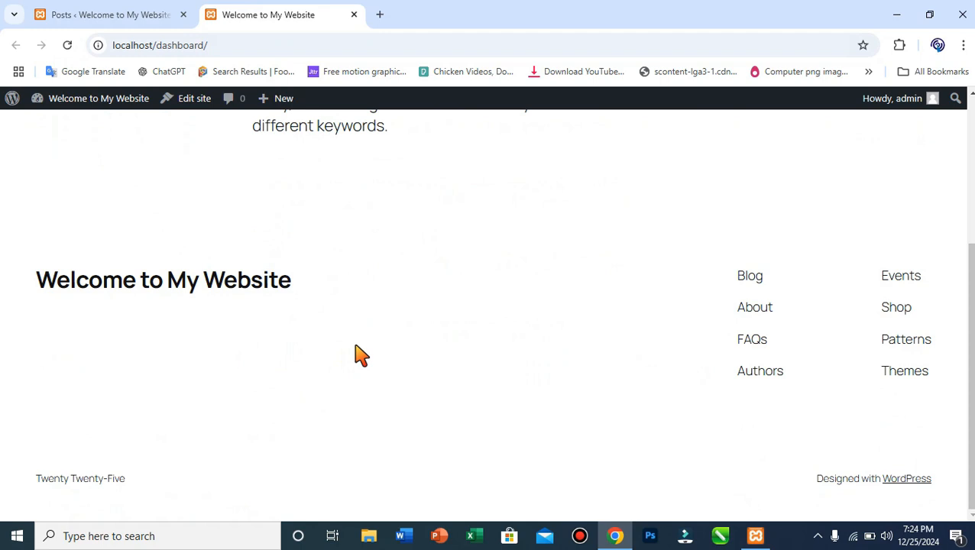
{"action": "scroll", "coordinate": [361, 356], "scroll_direction": "up", "scroll_amount": 3}
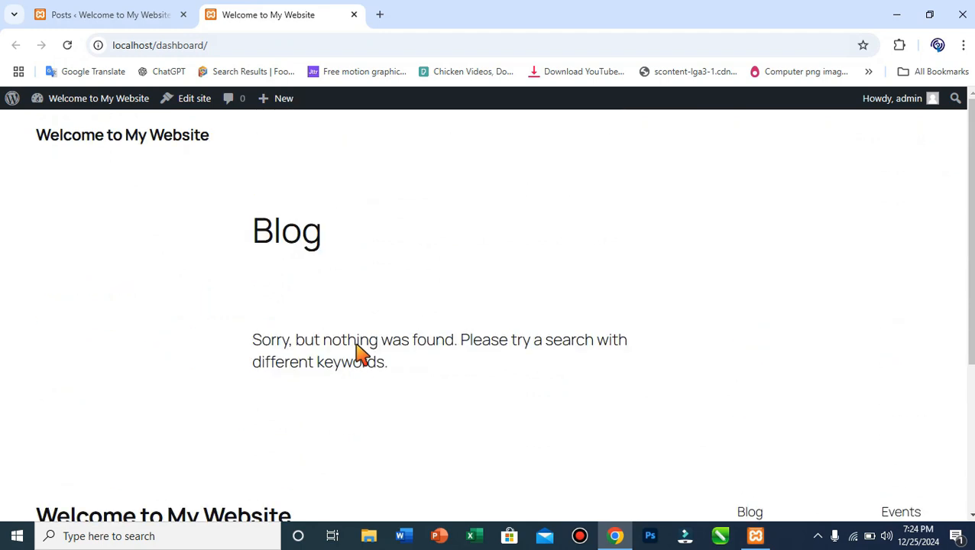
{"action": "left_click", "coordinate": [145, 15]}
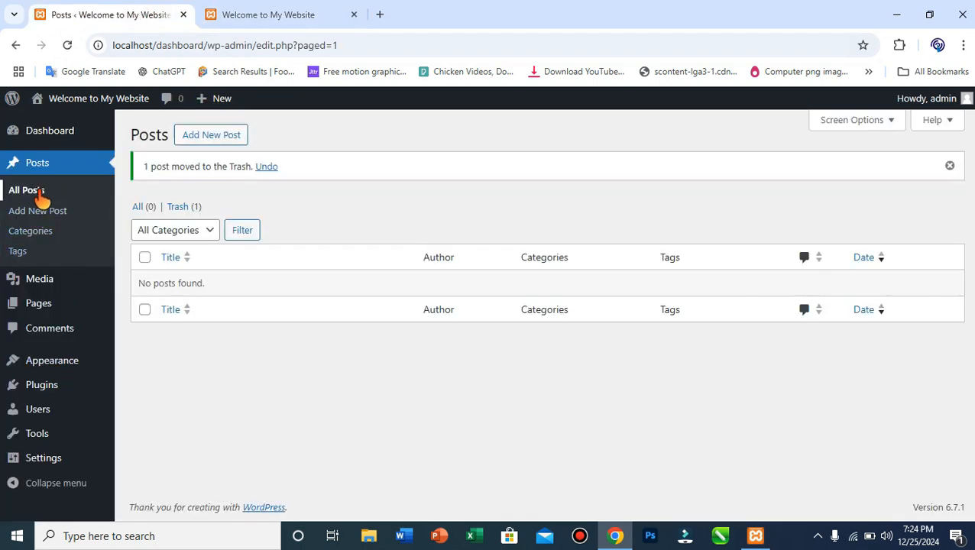
{"action": "mouse_move", "coordinate": [46, 410]}
{"action": "mouse_move", "coordinate": [53, 373]}
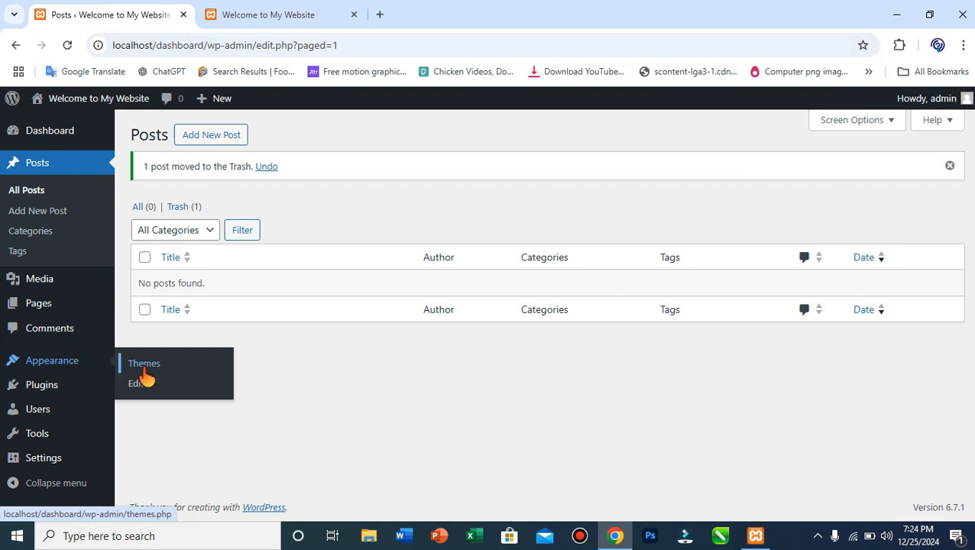
Check the live site tab, then return to the admin's Appearance > Themes page.
{"action": "left_click", "coordinate": [281, 9]}
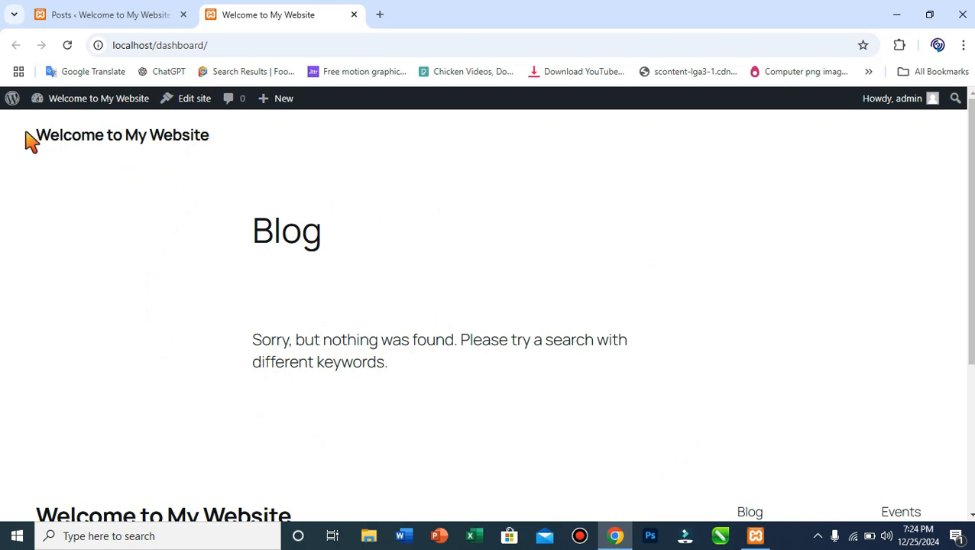
{"action": "left_click", "coordinate": [123, 12]}
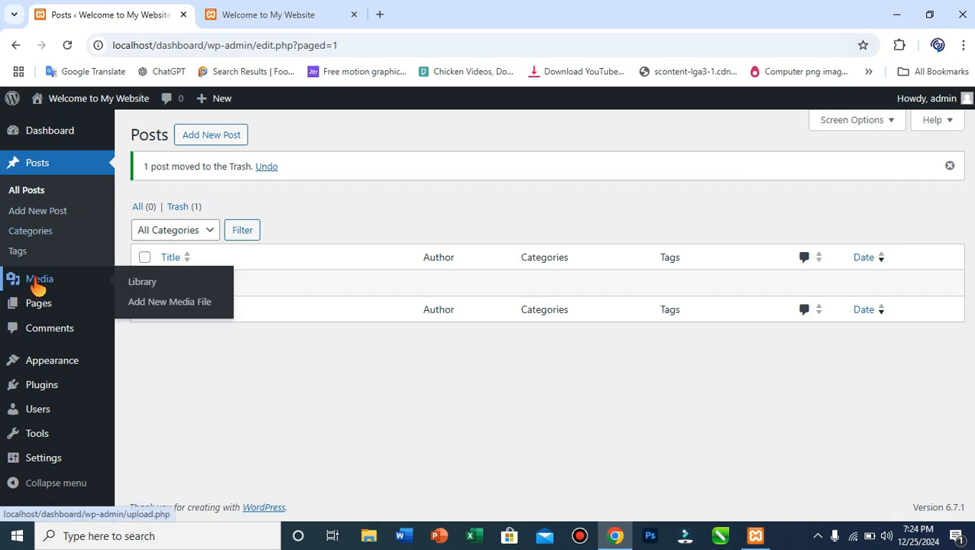
{"action": "mouse_move", "coordinate": [67, 368]}
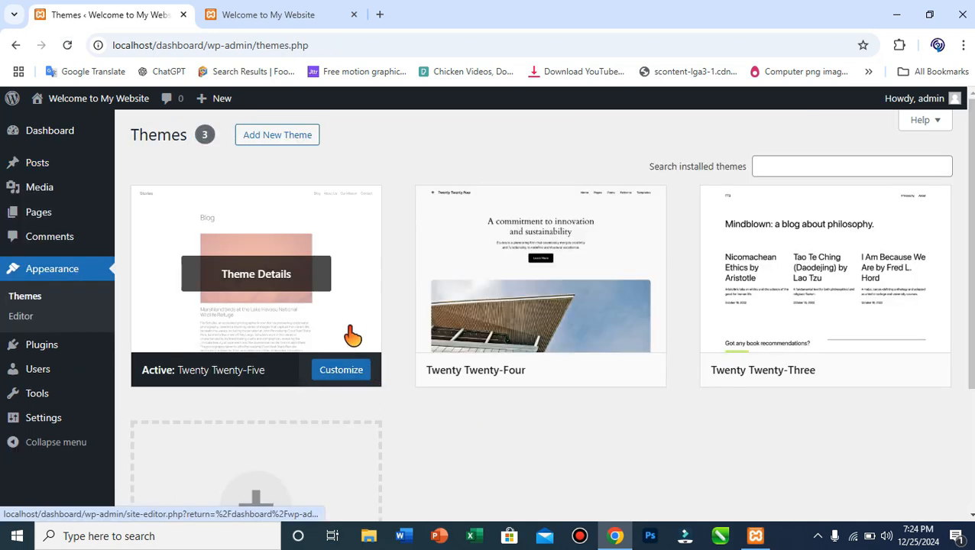
{"action": "scroll", "coordinate": [442, 346], "scroll_direction": "down", "scroll_amount": 2}
{"action": "scroll", "coordinate": [442, 346], "scroll_direction": "up", "scroll_amount": 2}
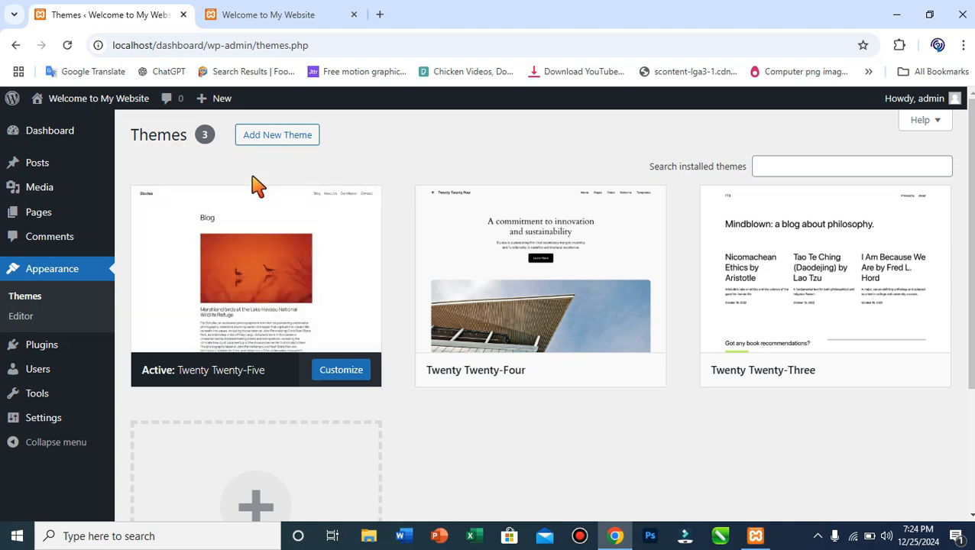
Open Add New Theme and scroll the Popular themes down to the Astra card.
{"action": "left_click", "coordinate": [265, 150]}
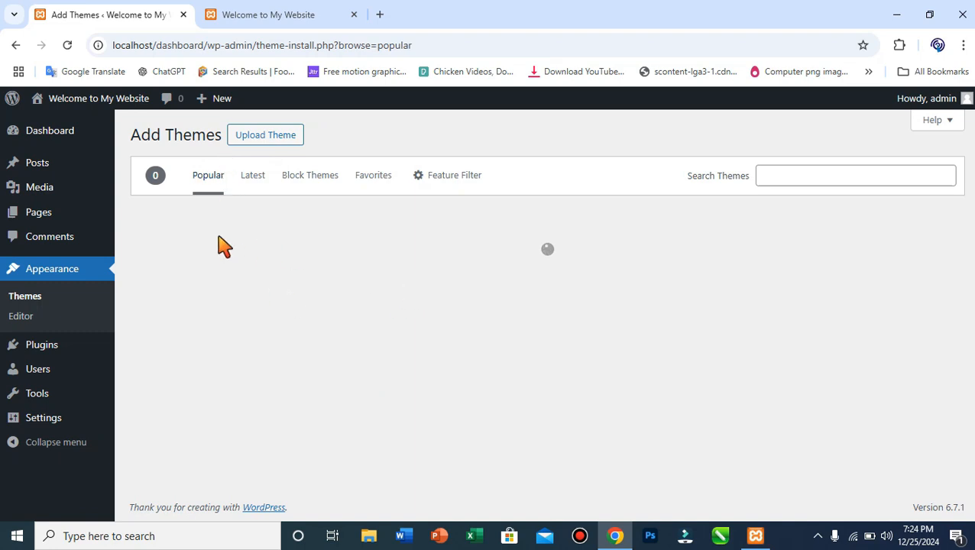
{"action": "scroll", "coordinate": [364, 314], "scroll_direction": "down", "scroll_amount": 3}
{"action": "scroll", "coordinate": [366, 310], "scroll_direction": "down", "scroll_amount": 20}
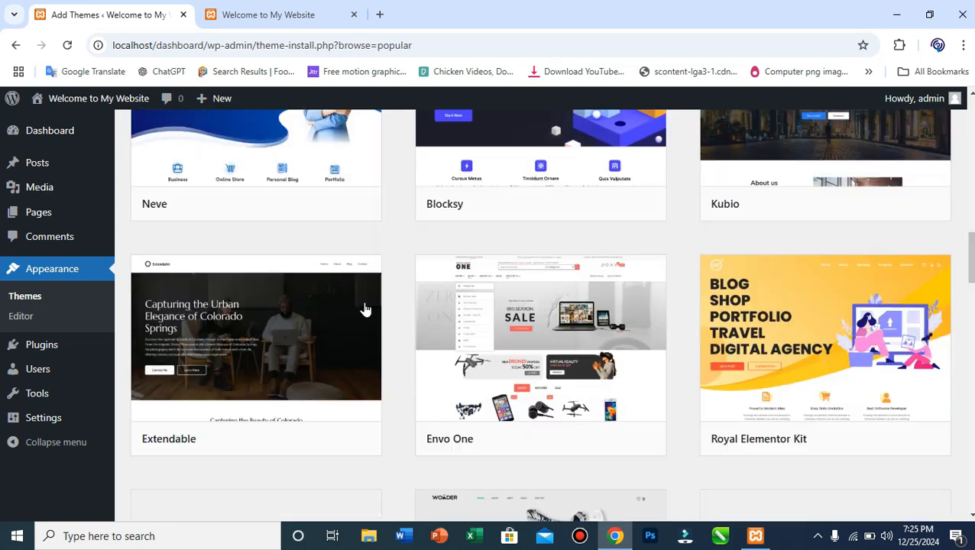
{"action": "scroll", "coordinate": [365, 310], "scroll_direction": "down", "scroll_amount": 9}
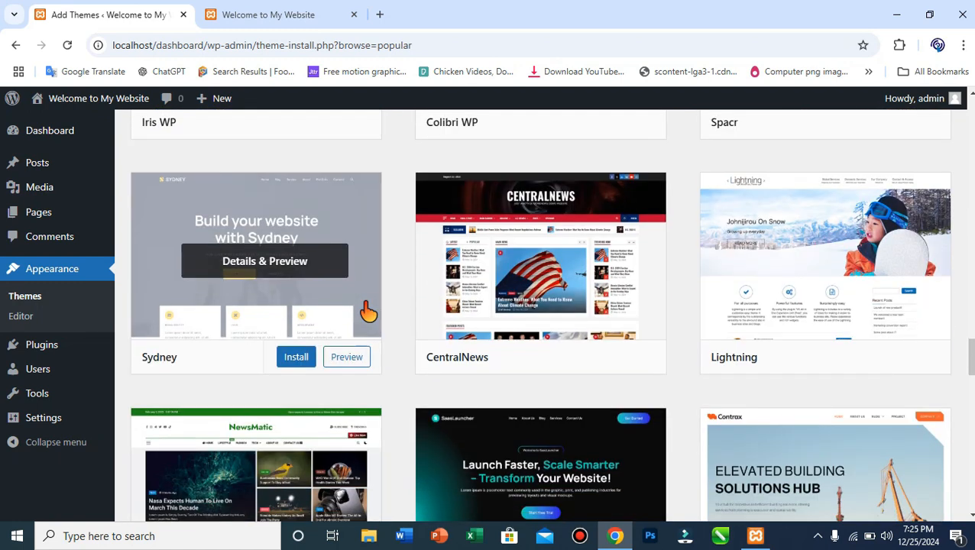
{"action": "scroll", "coordinate": [367, 310], "scroll_direction": "down", "scroll_amount": 3}
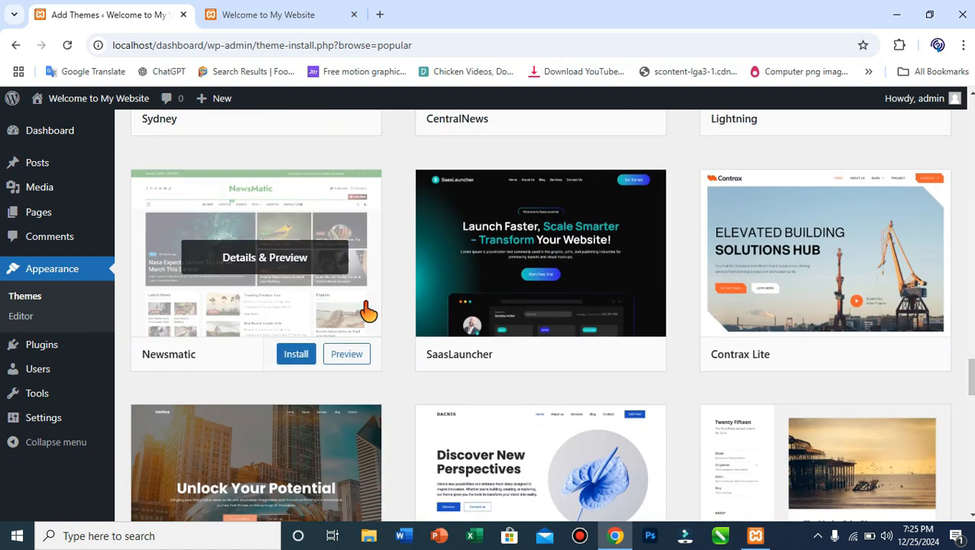
{"action": "scroll", "coordinate": [407, 346], "scroll_direction": "down", "scroll_amount": 8}
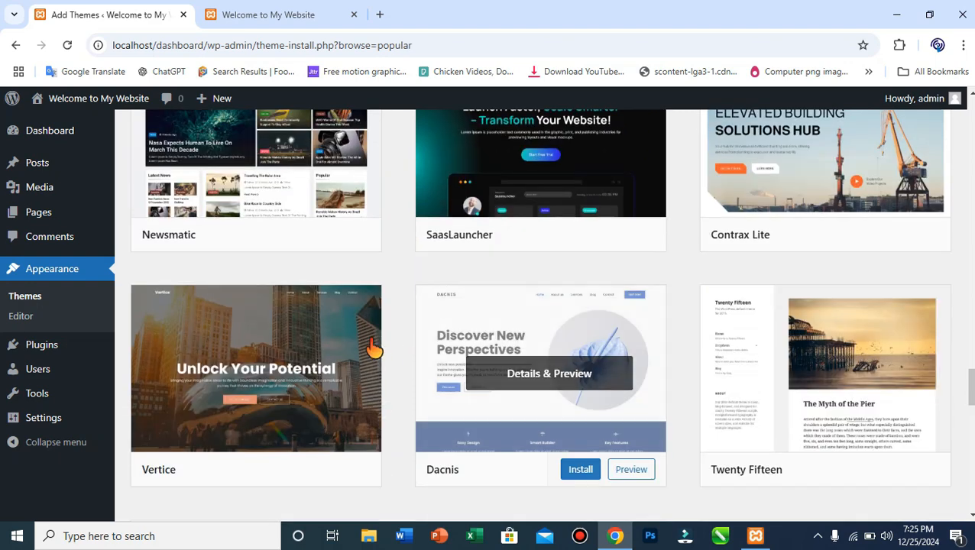
{"action": "scroll", "coordinate": [337, 337], "scroll_direction": "up", "scroll_amount": 20}
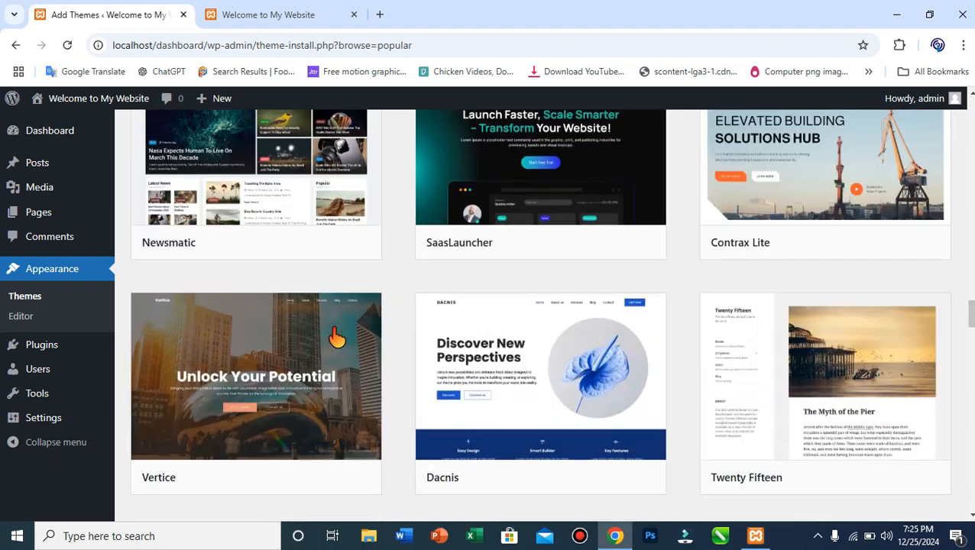
{"action": "scroll", "coordinate": [337, 337], "scroll_direction": "up", "scroll_amount": 5}
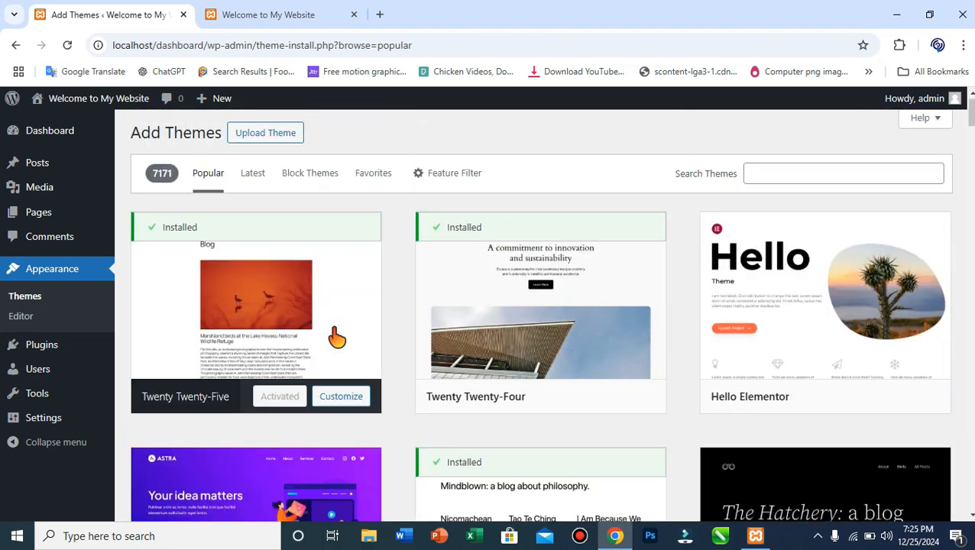
{"action": "scroll", "coordinate": [337, 337], "scroll_direction": "down", "scroll_amount": 3}
{"action": "mouse_move", "coordinate": [222, 324]}
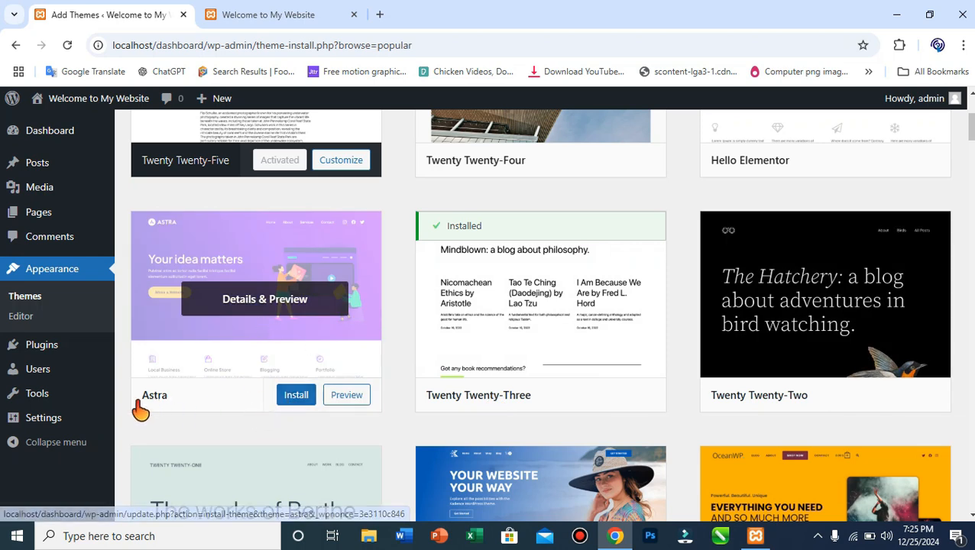
Install and activate the Astra theme, then check the live site's Astra footer.
{"action": "left_click", "coordinate": [296, 398]}
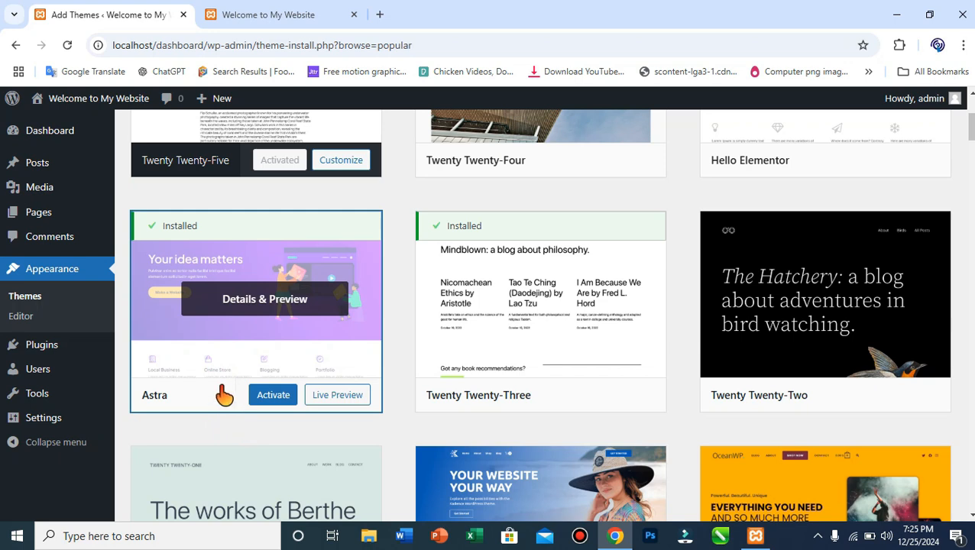
{"action": "left_click", "coordinate": [275, 401]}
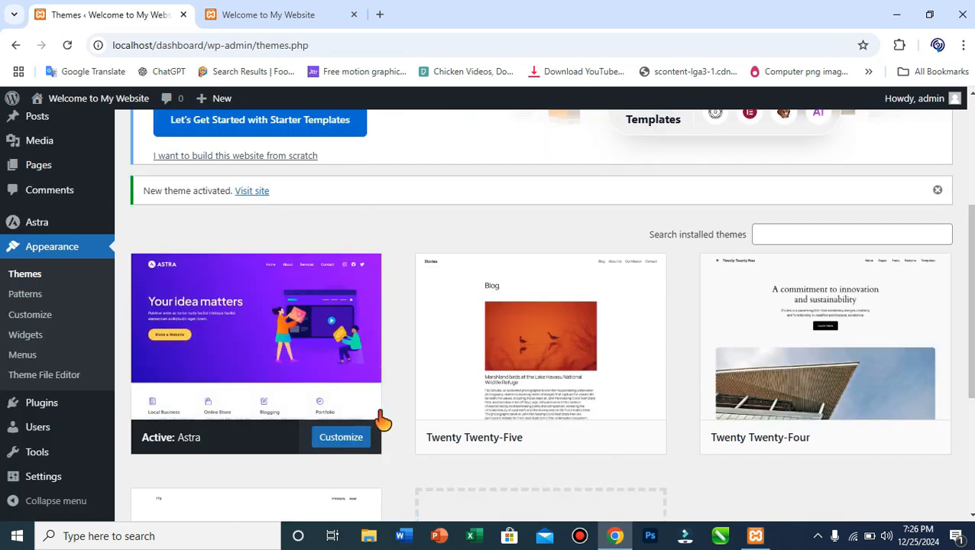
{"action": "left_click", "coordinate": [279, 6]}
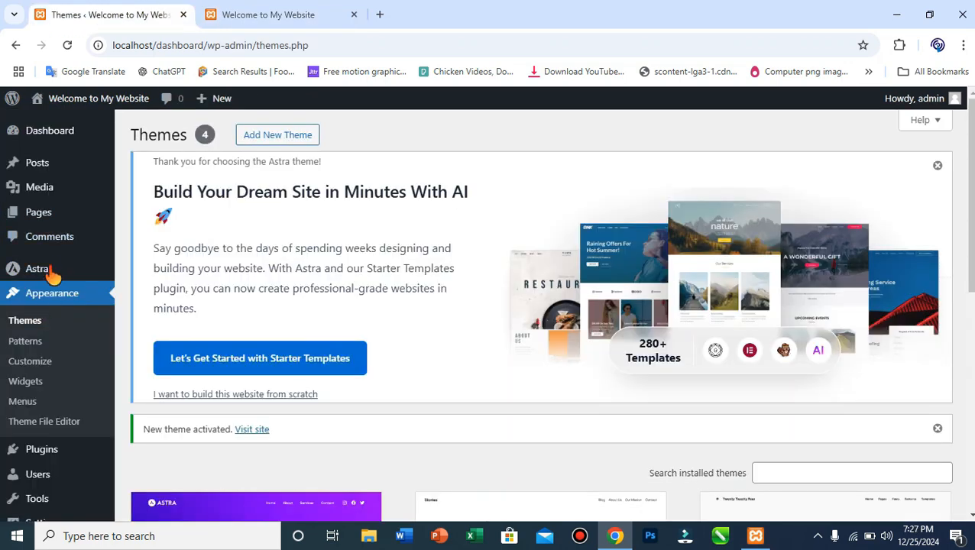
{"action": "mouse_move", "coordinate": [51, 266]}
{"action": "scroll", "coordinate": [50, 268], "scroll_direction": "down", "scroll_amount": 2}
{"action": "mouse_move", "coordinate": [47, 417]}
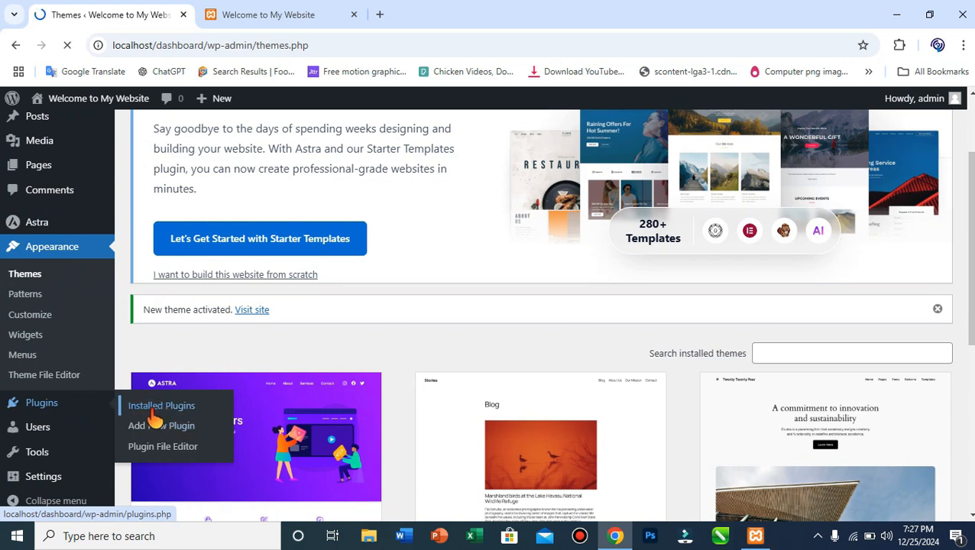
Deactivate the Akismet Anti-spam and Hello Dolly plugins with the Deactivate bulk action.
{"action": "left_click", "coordinate": [153, 412]}
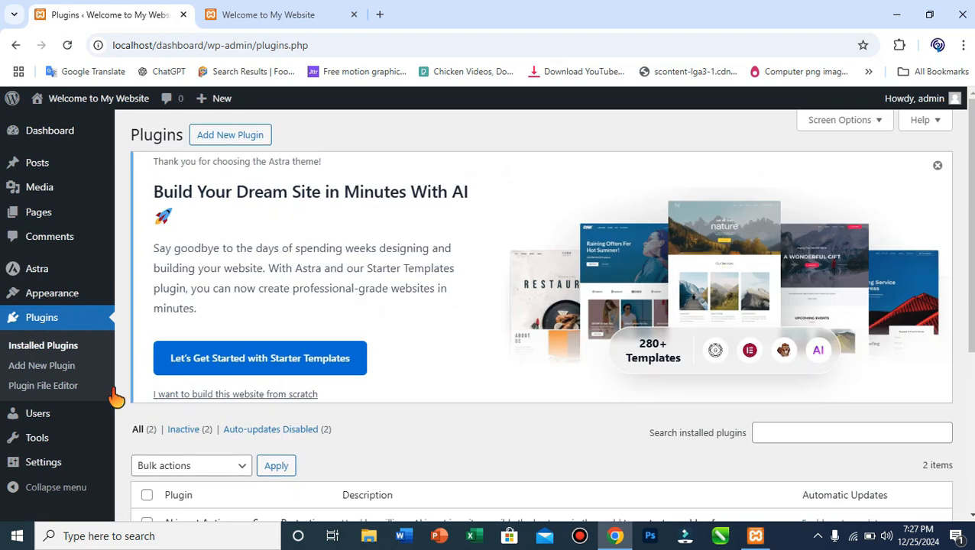
{"action": "scroll", "coordinate": [229, 405], "scroll_direction": "down", "scroll_amount": 5}
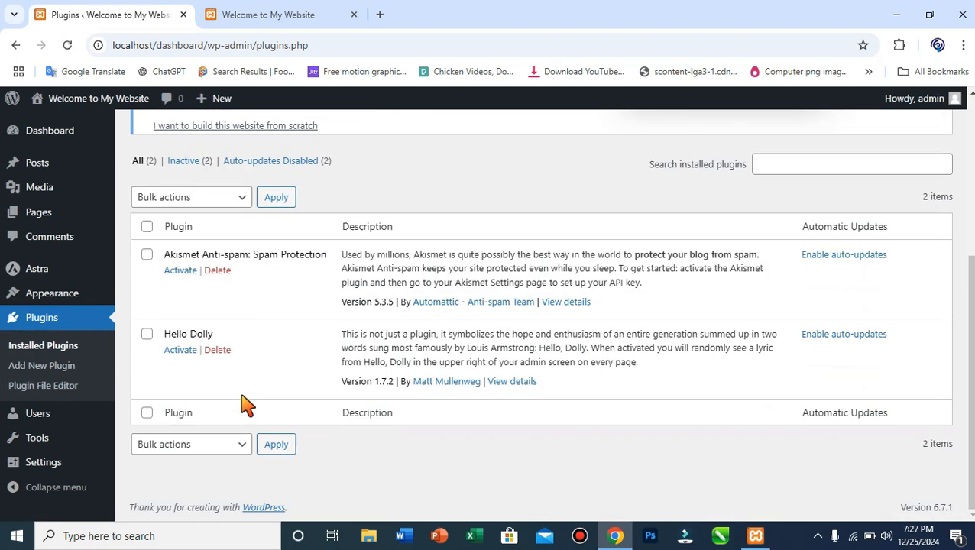
{"action": "left_click", "coordinate": [146, 255]}
{"action": "left_click", "coordinate": [147, 334]}
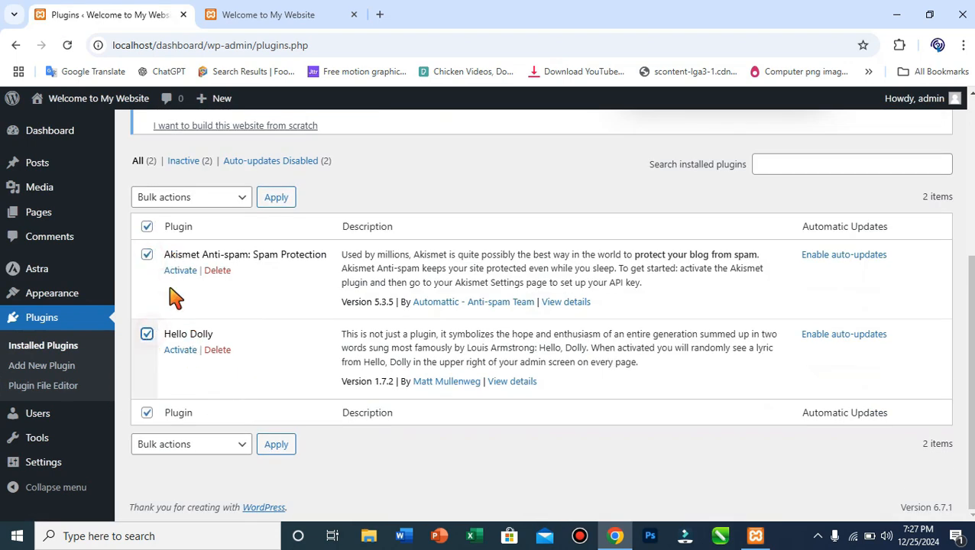
{"action": "left_click", "coordinate": [197, 199]}
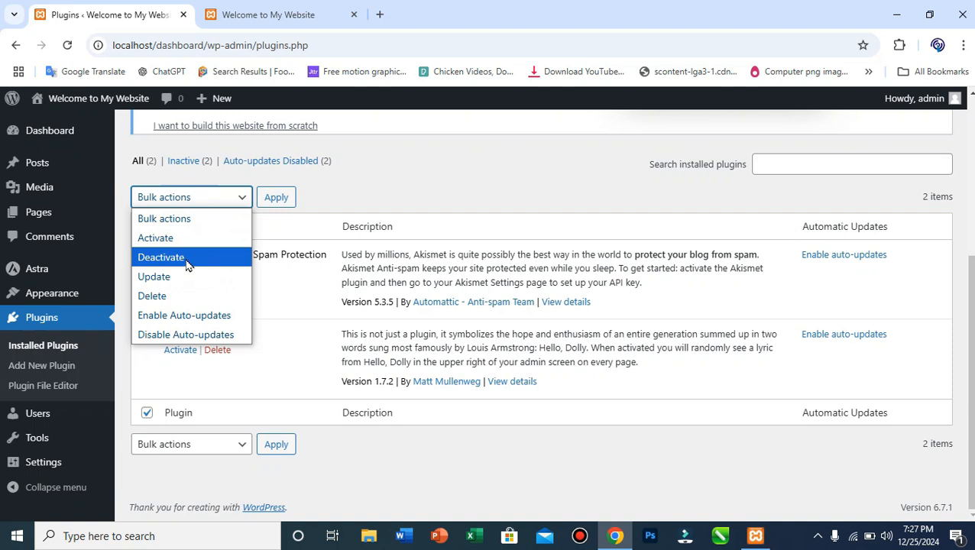
{"action": "left_click", "coordinate": [186, 258]}
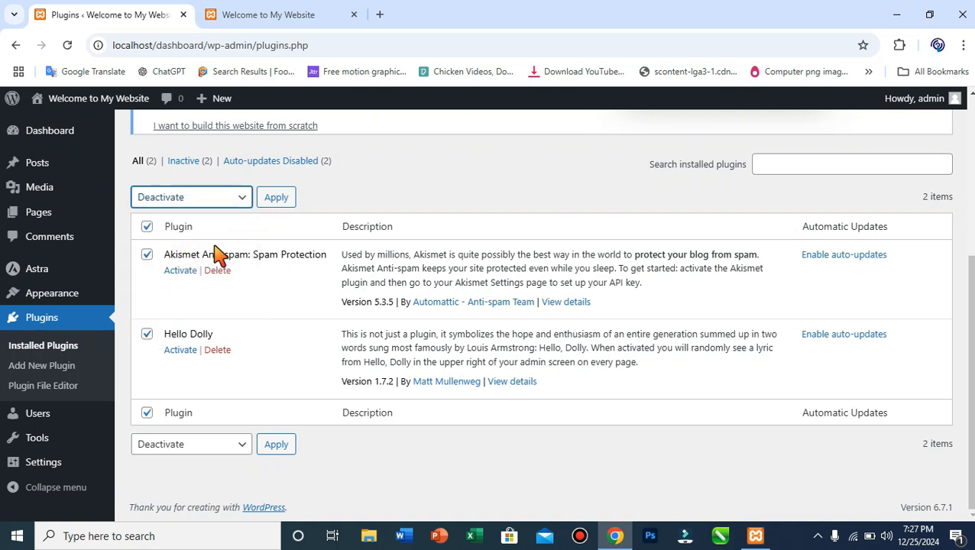
{"action": "left_click", "coordinate": [274, 202]}
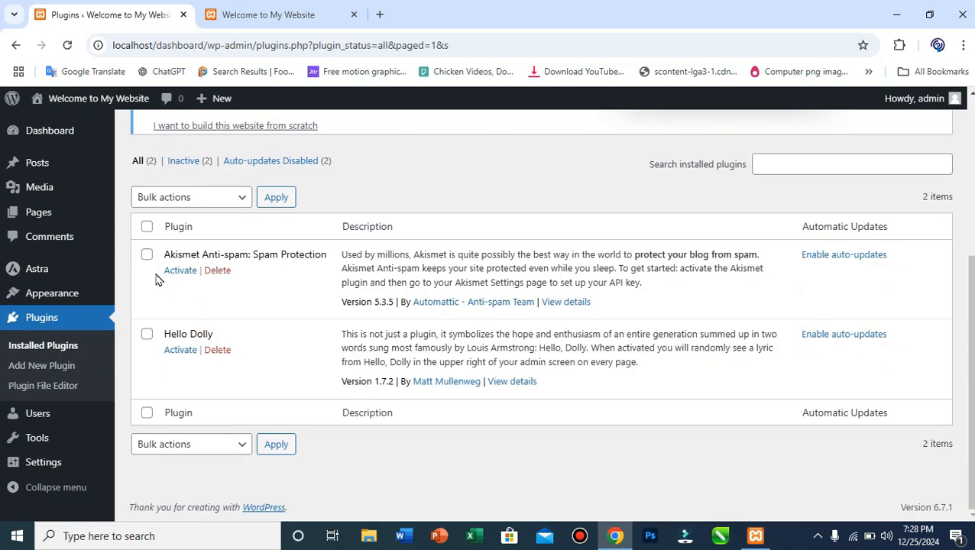
Delete both deactivated plugins via the Delete bulk action, confirming with OK.
{"action": "left_click", "coordinate": [147, 226]}
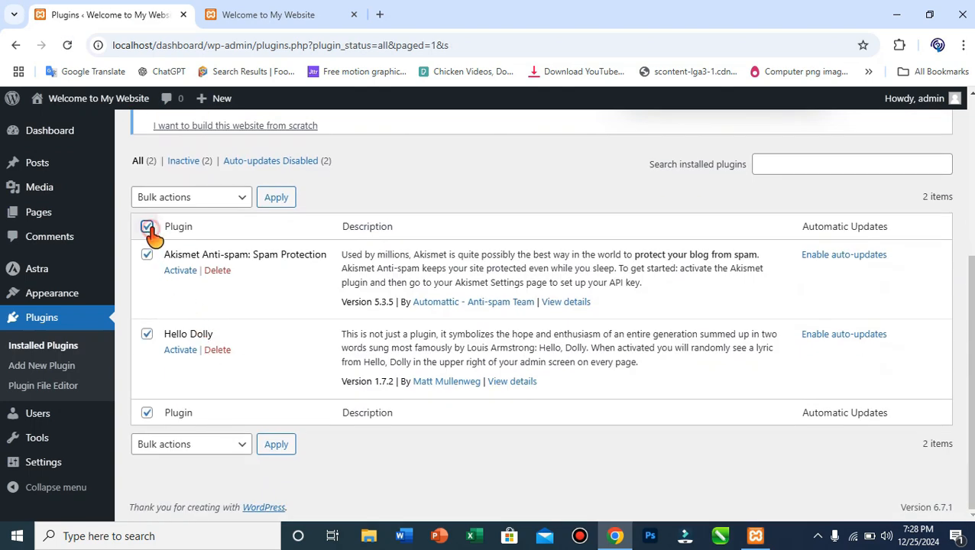
{"action": "left_click", "coordinate": [219, 200]}
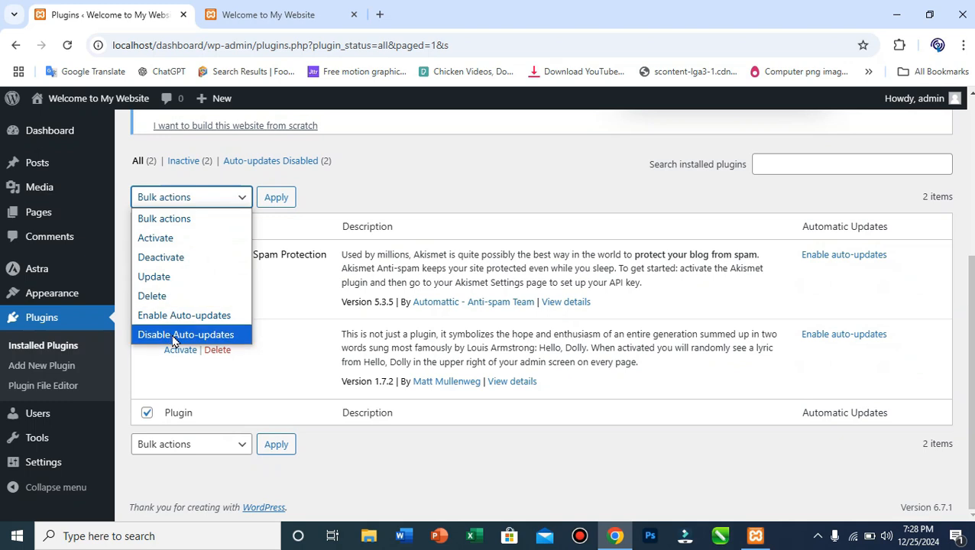
{"action": "left_click", "coordinate": [176, 296]}
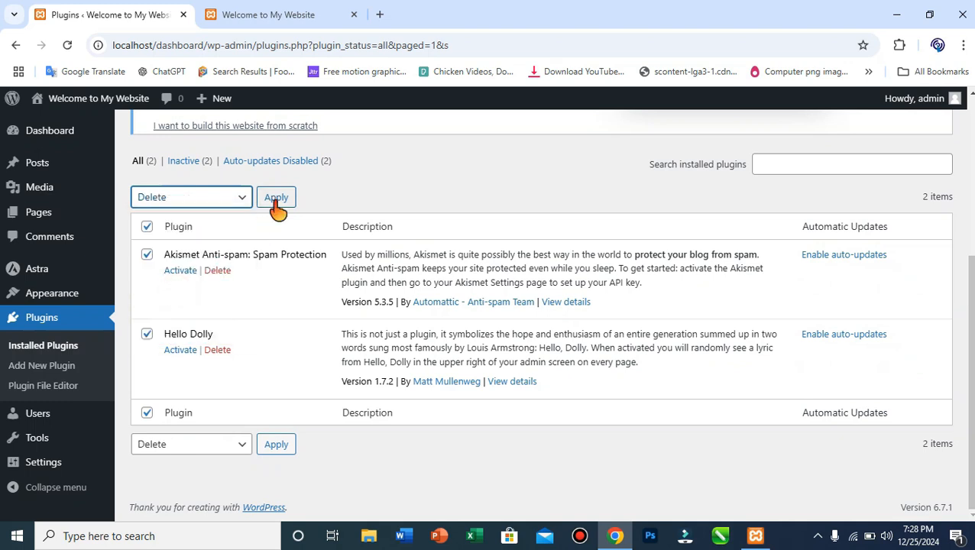
{"action": "left_click", "coordinate": [276, 201]}
{"action": "left_click", "coordinate": [553, 149]}
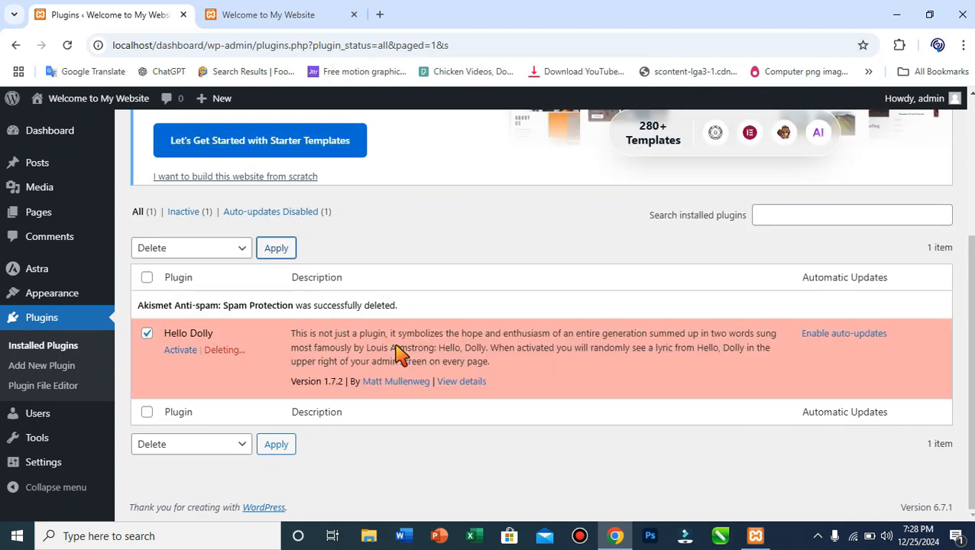
{"action": "scroll", "coordinate": [398, 353], "scroll_direction": "up", "scroll_amount": 3}
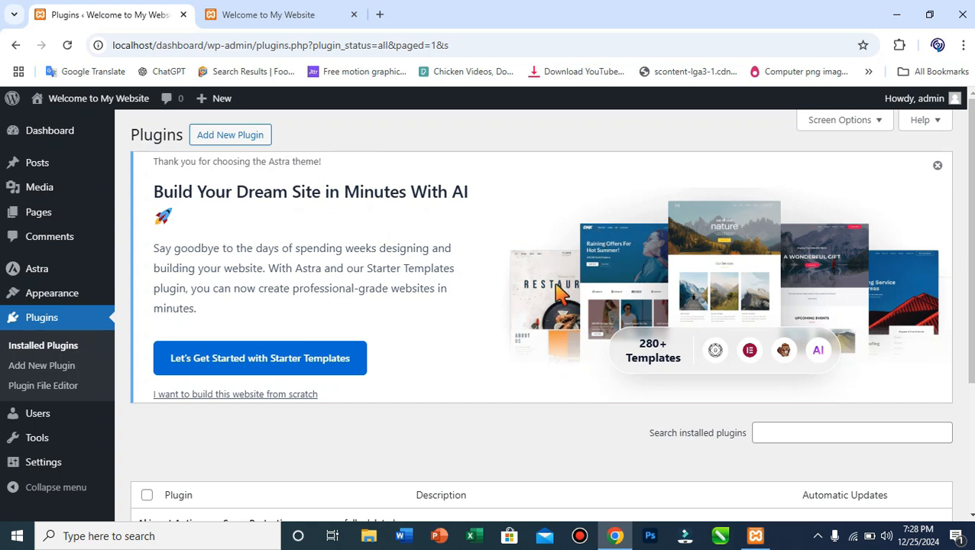
Install the Elementor Website Builder plugin from the Add New Plugin page.
{"action": "left_click", "coordinate": [231, 138]}
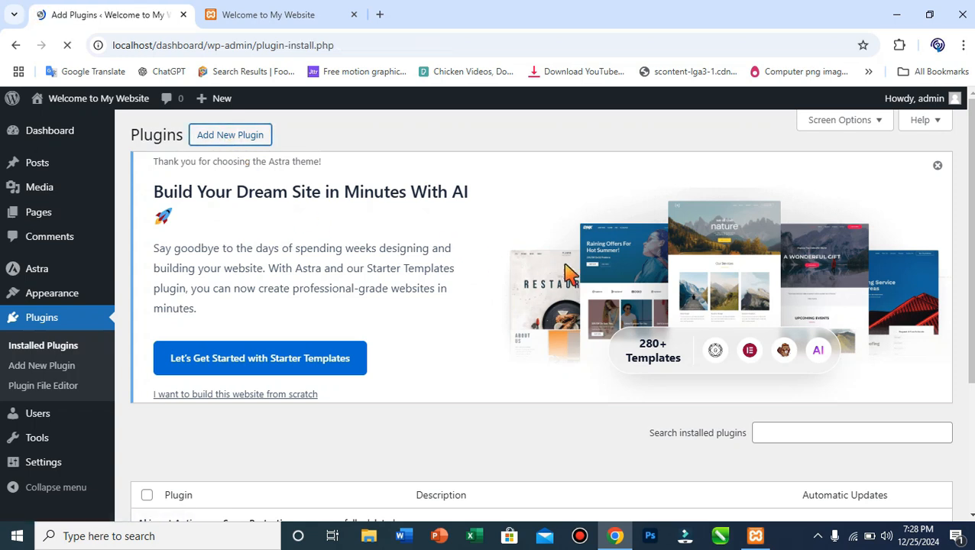
{"action": "scroll", "coordinate": [633, 273], "scroll_direction": "down", "scroll_amount": 10}
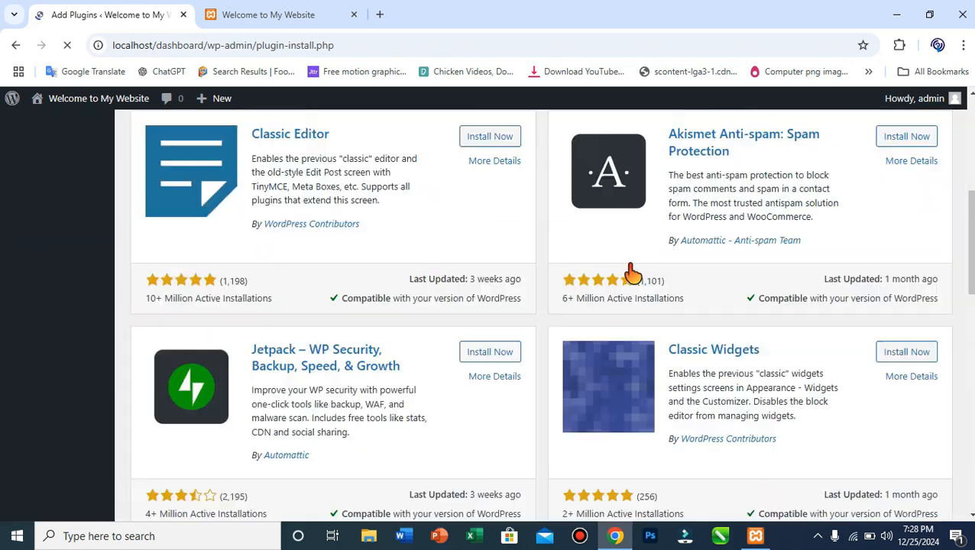
{"action": "scroll", "coordinate": [487, 311], "scroll_direction": "up", "scroll_amount": 4}
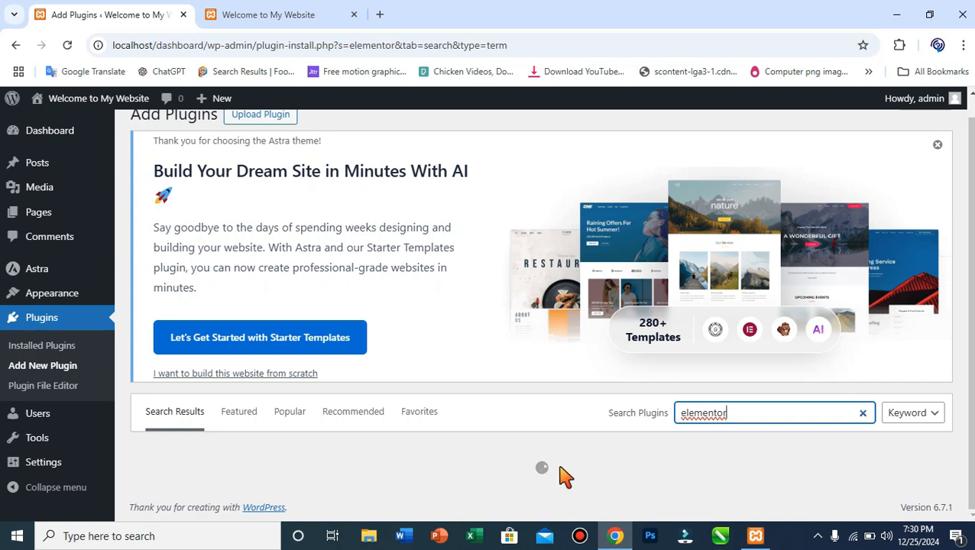
{"action": "scroll", "coordinate": [566, 476], "scroll_direction": "down", "scroll_amount": 3}
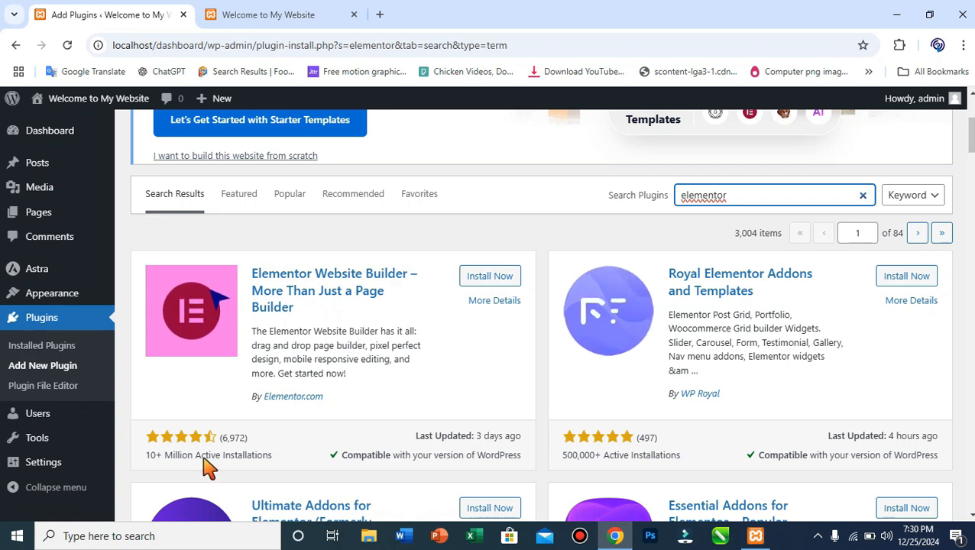
{"action": "left_click", "coordinate": [492, 278]}
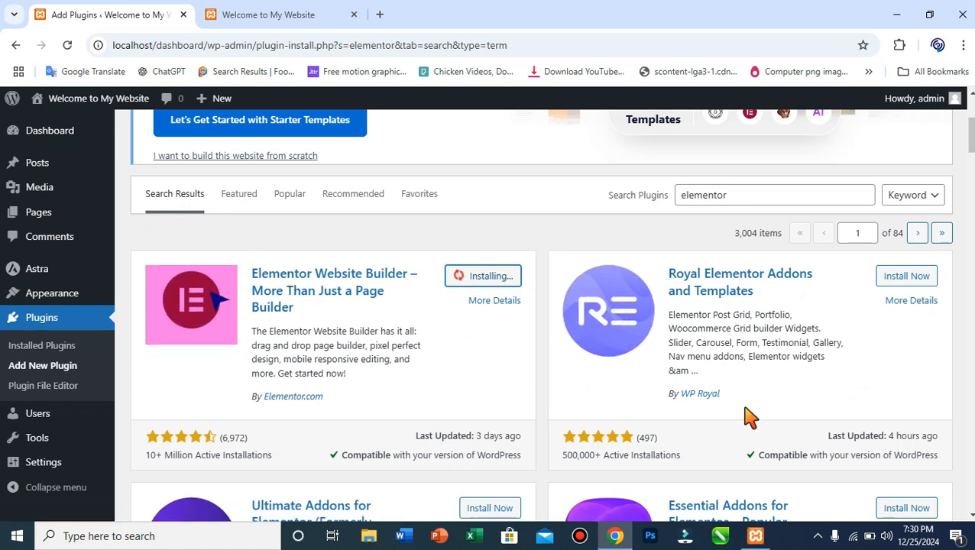
Activate the newly installed Elementor 3.26.3 plugin.
{"action": "scroll", "coordinate": [497, 413], "scroll_direction": "down", "scroll_amount": 3}
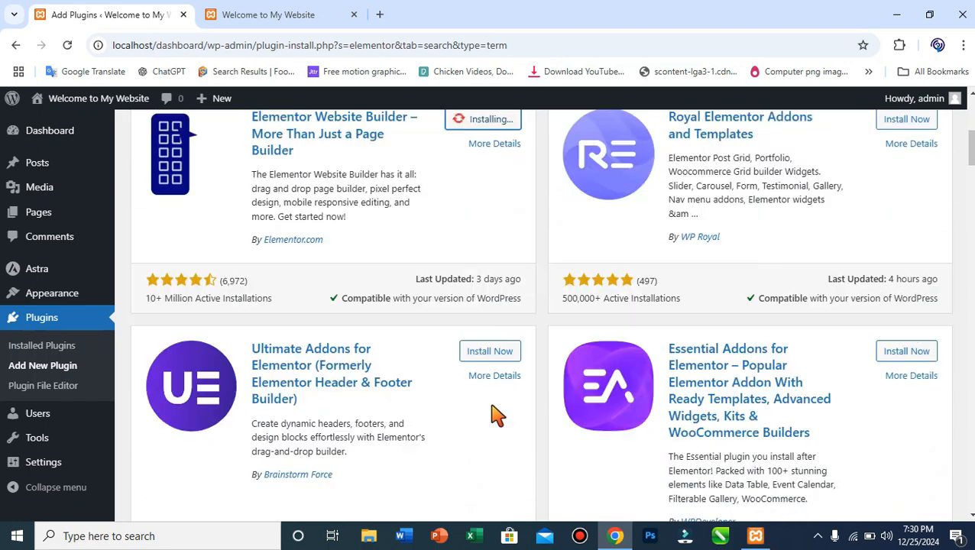
{"action": "scroll", "coordinate": [526, 369], "scroll_direction": "up", "scroll_amount": 3}
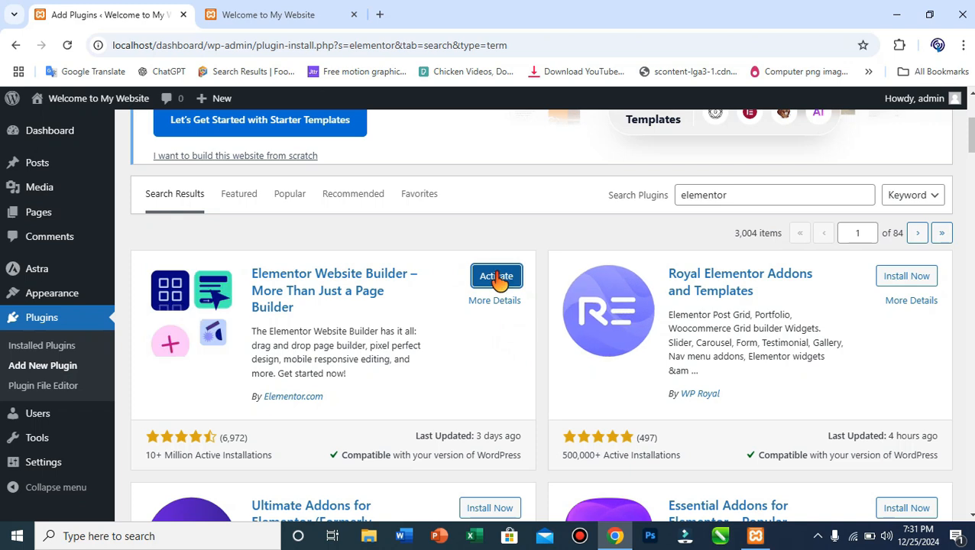
{"action": "left_click", "coordinate": [508, 281]}
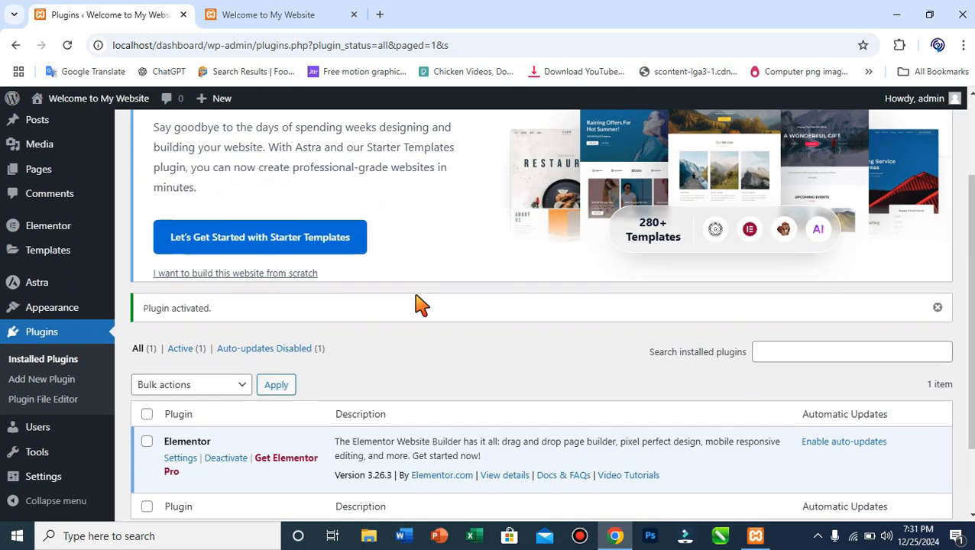
{"action": "scroll", "coordinate": [419, 304], "scroll_direction": "down", "scroll_amount": 2}
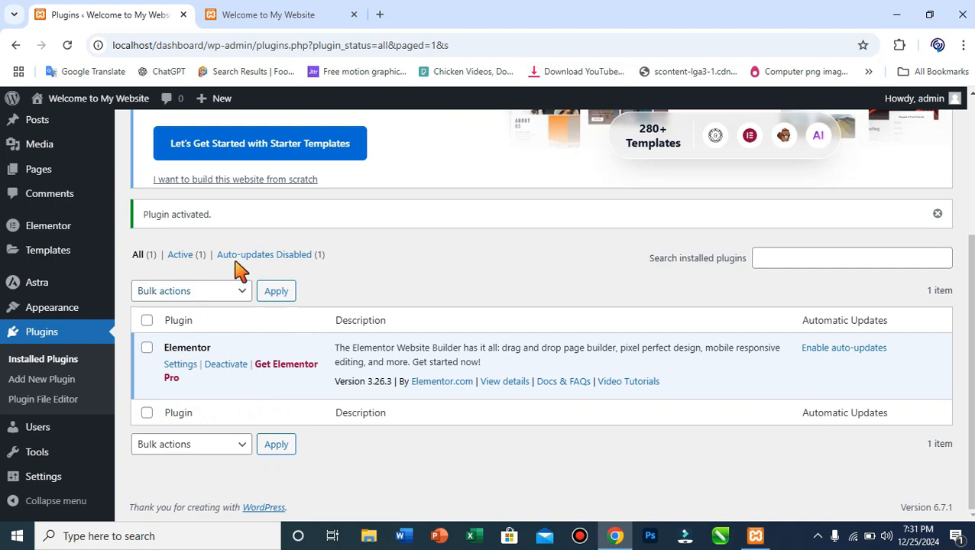
{"action": "scroll", "coordinate": [261, 302], "scroll_direction": "up", "scroll_amount": 3}
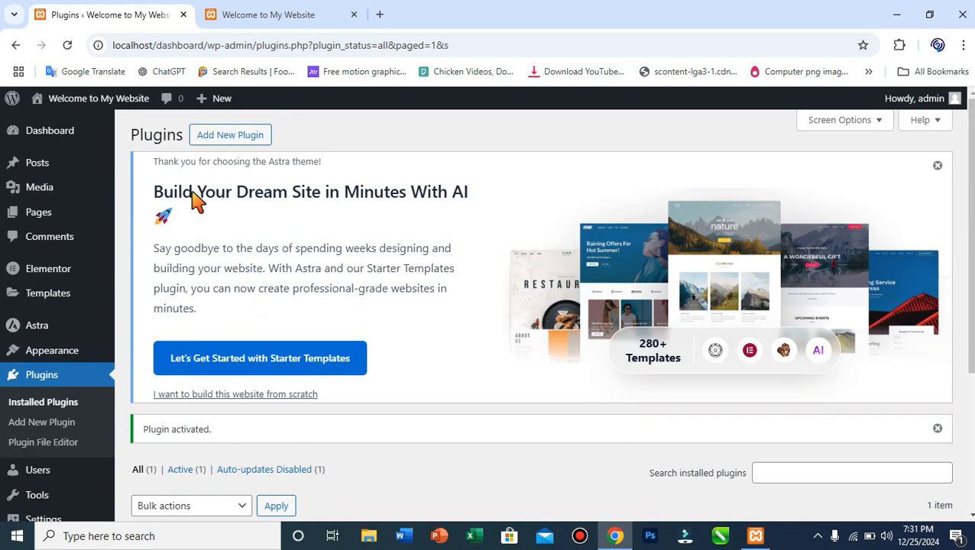
Search the plugin directory for 'template'.
{"action": "left_click", "coordinate": [211, 141]}
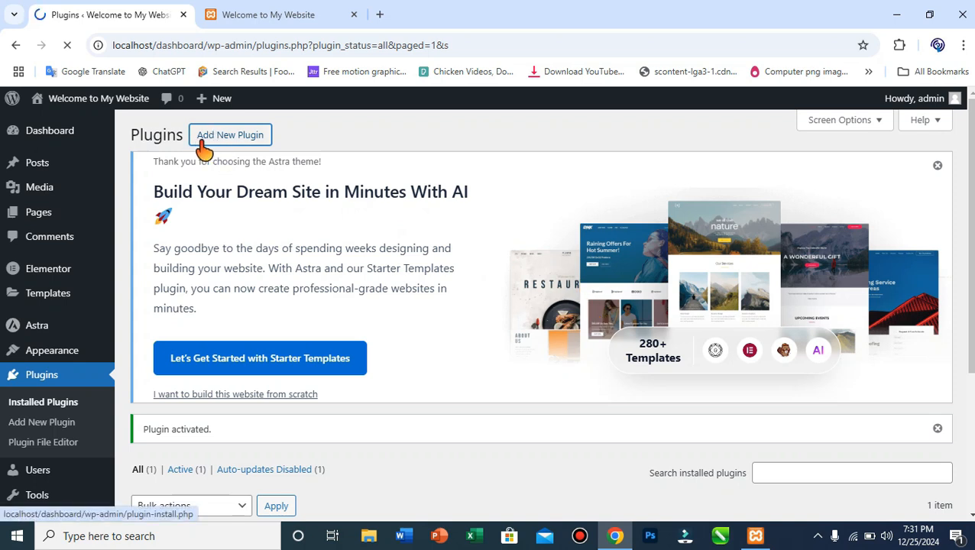
{"action": "scroll", "coordinate": [520, 284], "scroll_direction": "down", "scroll_amount": 3}
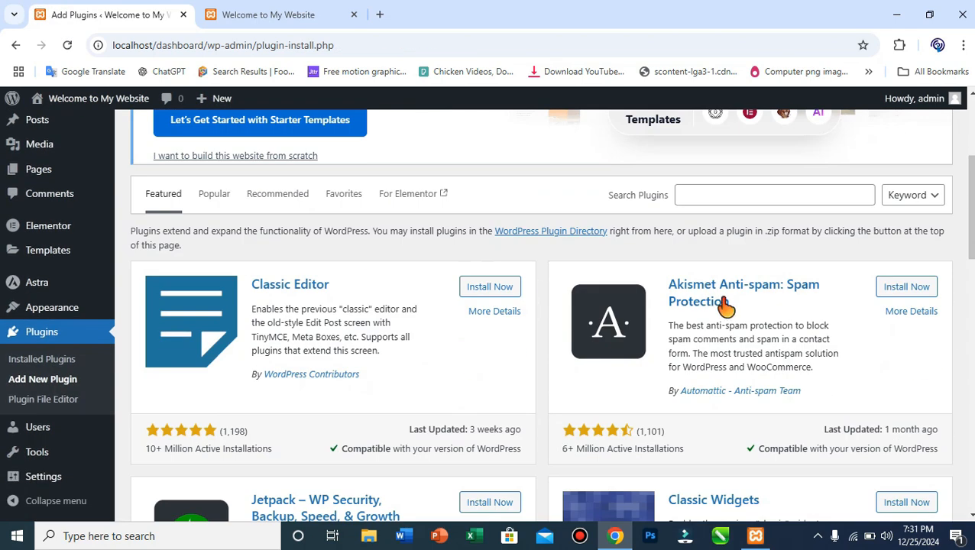
{"action": "left_click", "coordinate": [773, 194]}
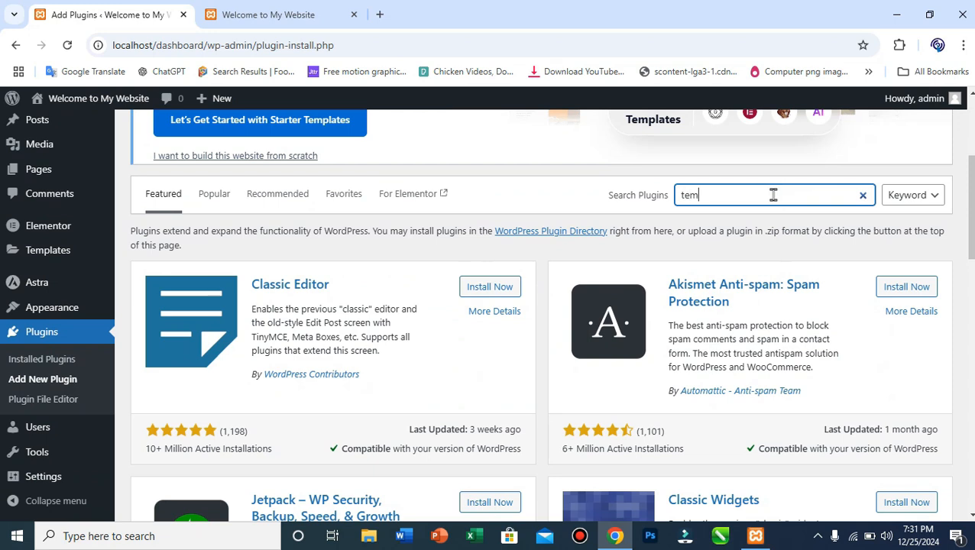
{"action": "type", "text": "template"}
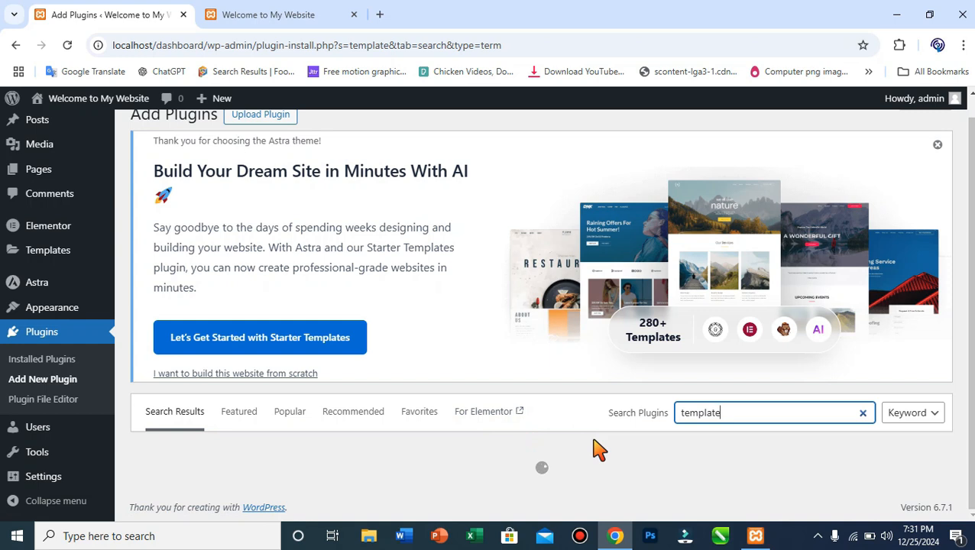
Install and activate the Starter Templates plugin by Brainstorm Force.
{"action": "scroll", "coordinate": [599, 449], "scroll_direction": "down", "scroll_amount": 3}
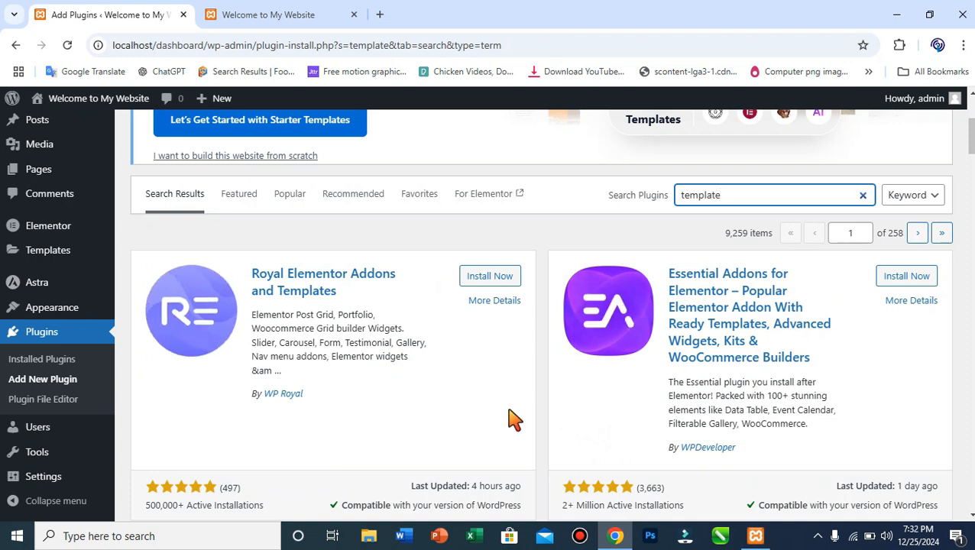
{"action": "scroll", "coordinate": [604, 320], "scroll_direction": "down", "scroll_amount": 2}
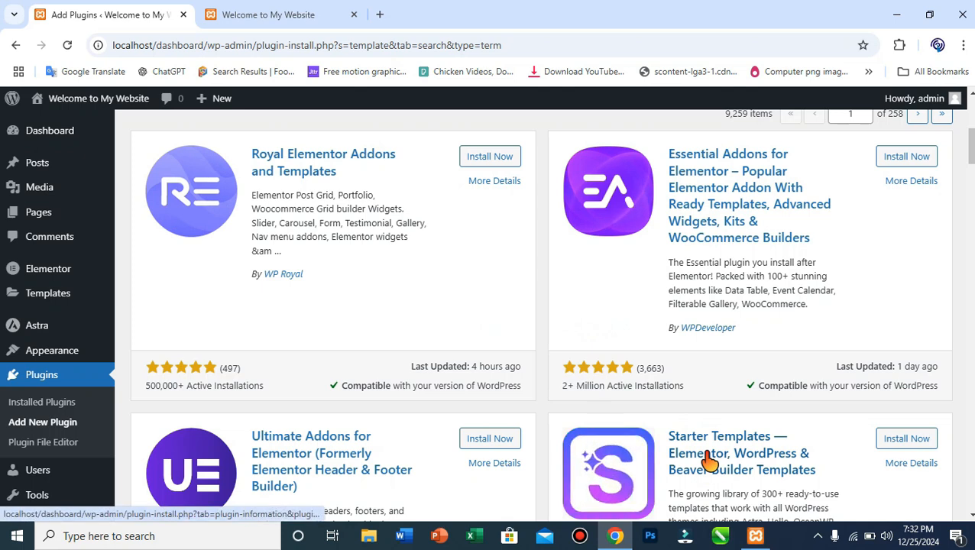
{"action": "left_click", "coordinate": [901, 440]}
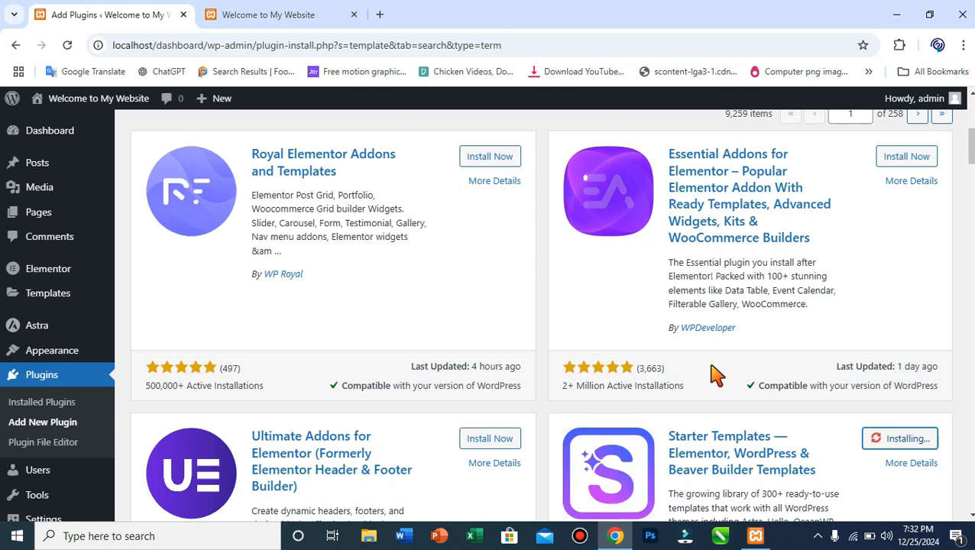
{"action": "scroll", "coordinate": [826, 443], "scroll_direction": "down", "scroll_amount": 2}
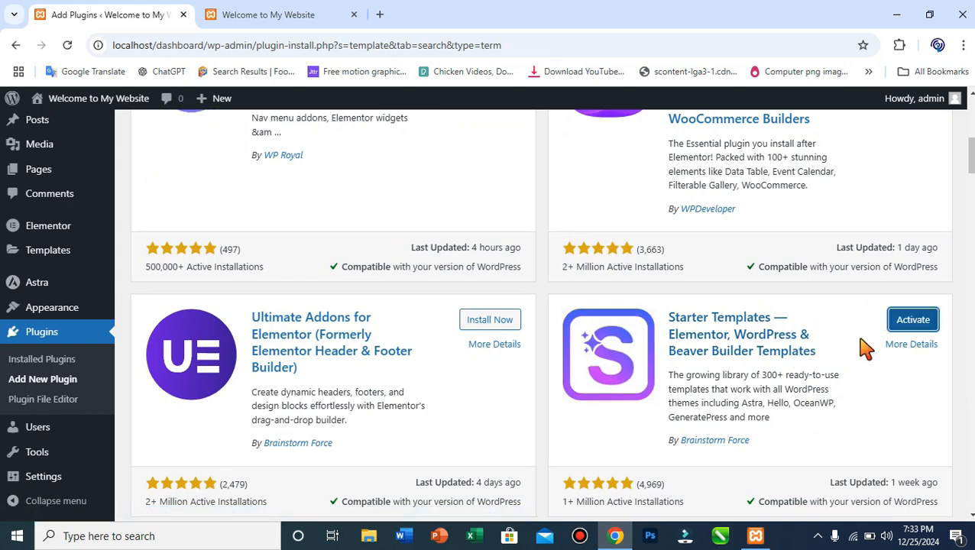
{"action": "left_click", "coordinate": [916, 326]}
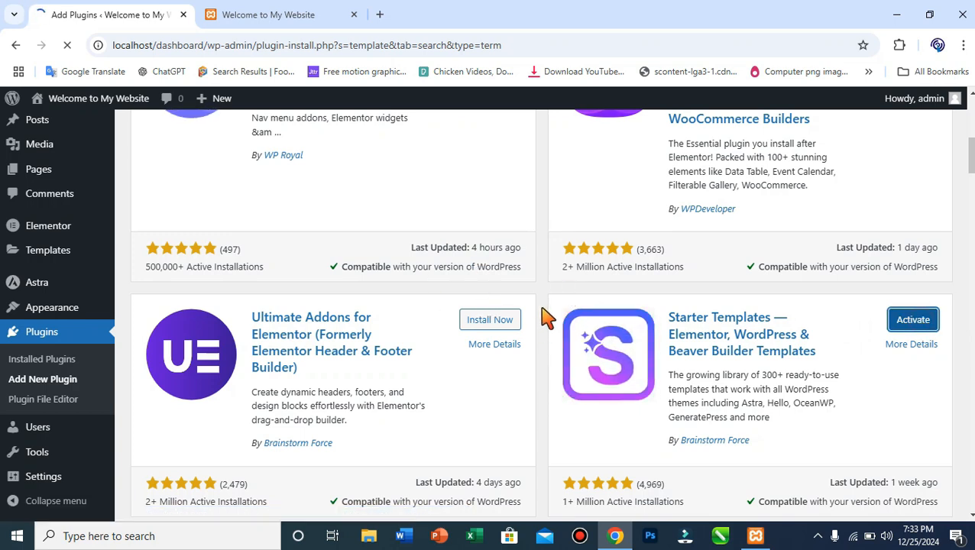
Reload the 'Welcome to My Website' tab, then return to the Plugins tab showing 'Plugin activated.'.
{"action": "left_click", "coordinate": [304, 10]}
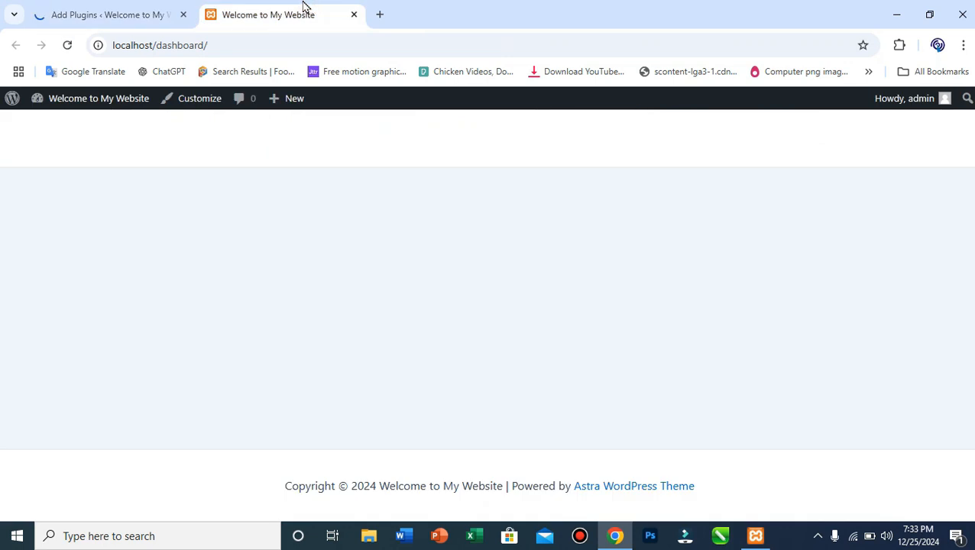
{"action": "left_click", "coordinate": [68, 46]}
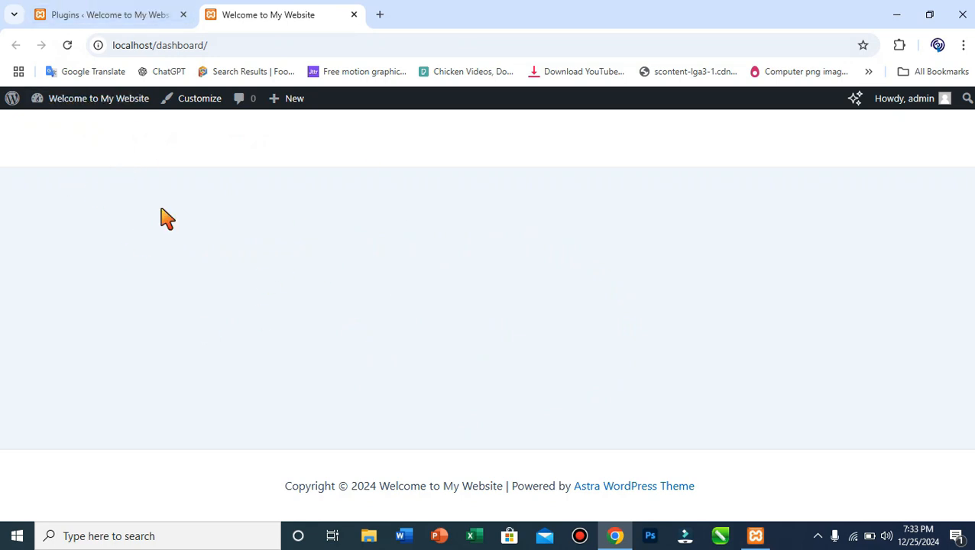
{"action": "left_click", "coordinate": [145, 15]}
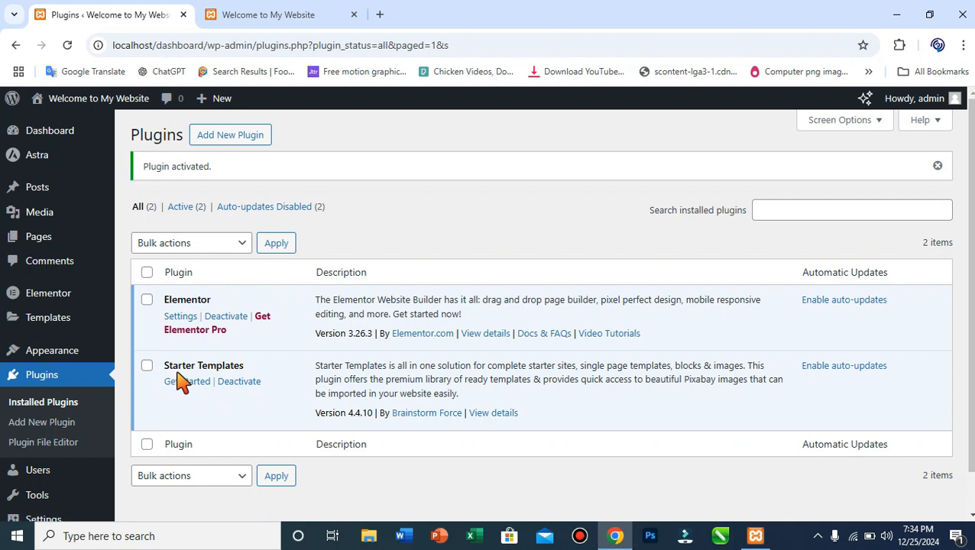
Launch Starter Templates via 'Build with Templates' and pick Elementor as the page builder.
{"action": "mouse_move", "coordinate": [95, 357]}
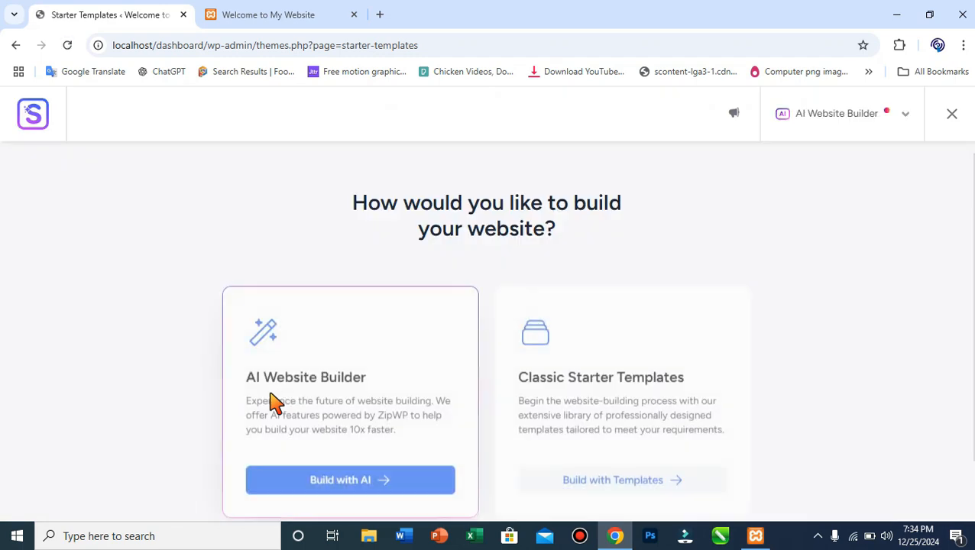
{"action": "scroll", "coordinate": [340, 347], "scroll_direction": "down", "scroll_amount": 1}
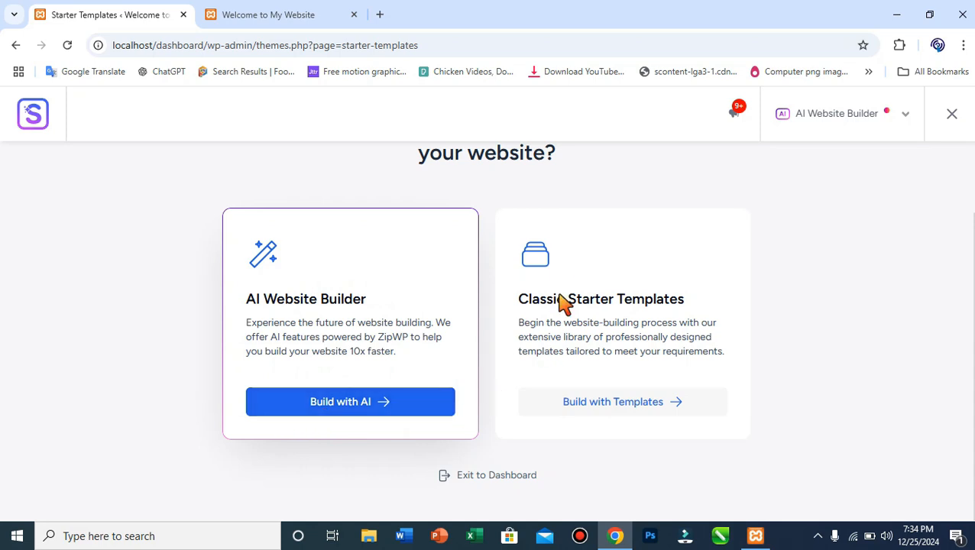
{"action": "left_click", "coordinate": [578, 405]}
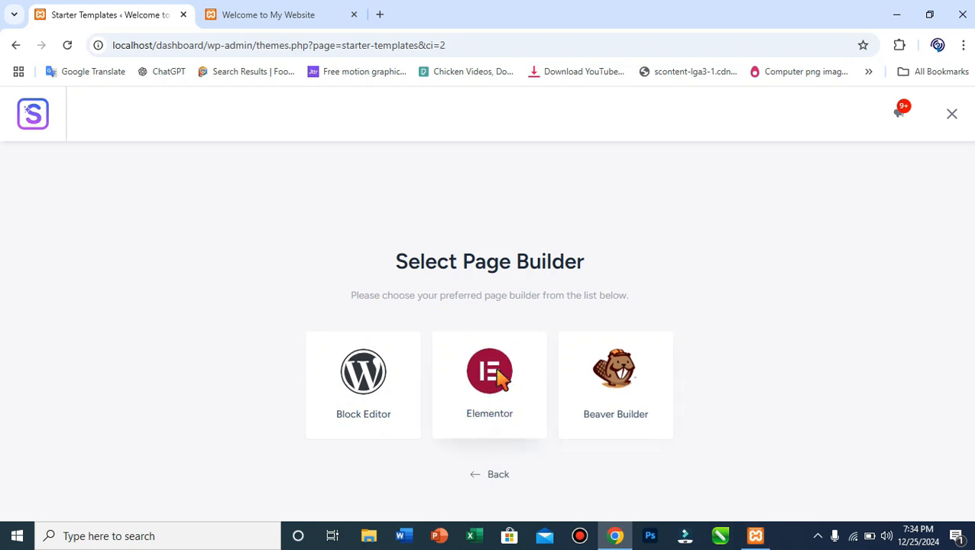
{"action": "left_click", "coordinate": [501, 377]}
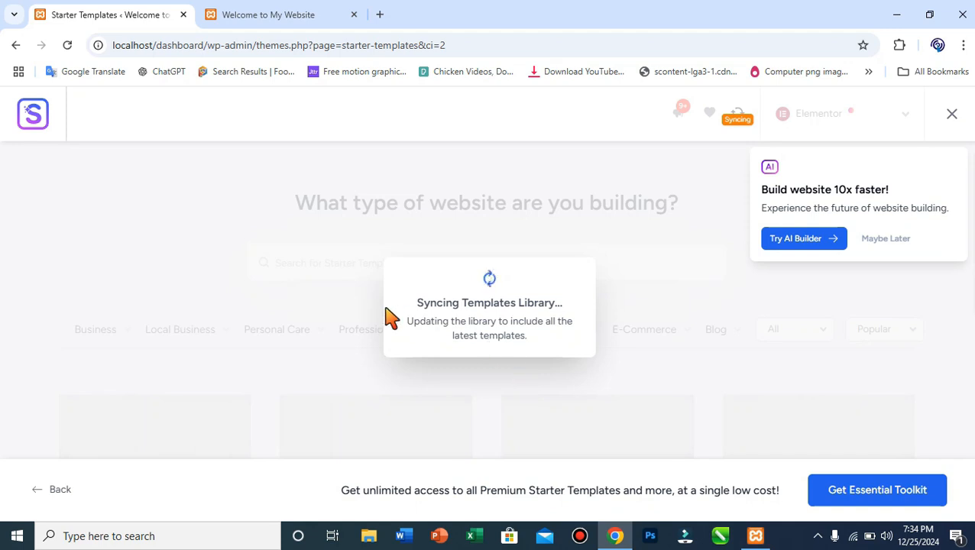
Dismiss the AI builder prompt with 'Maybe Later' and scroll the template grid to Organic Store.
{"action": "left_click", "coordinate": [893, 238]}
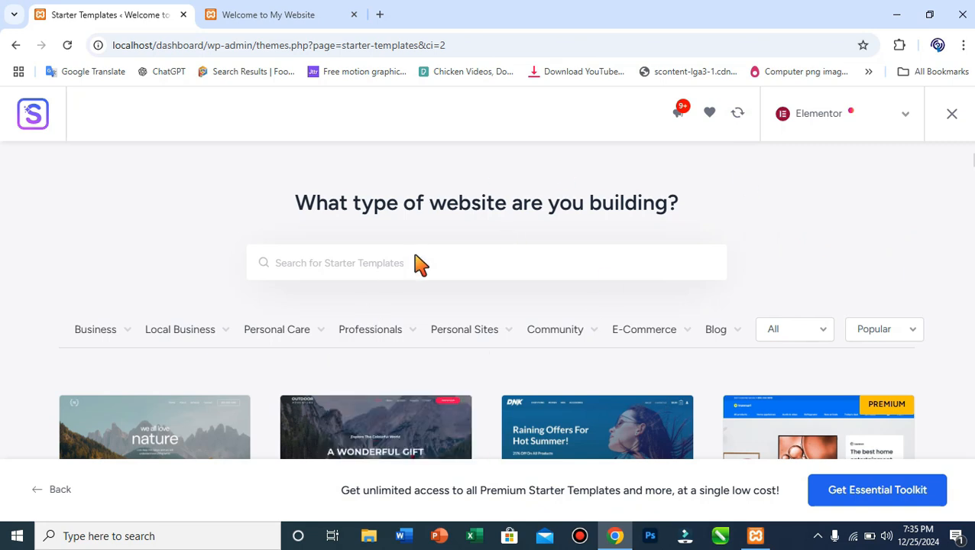
{"action": "scroll", "coordinate": [239, 396], "scroll_direction": "down", "scroll_amount": 3}
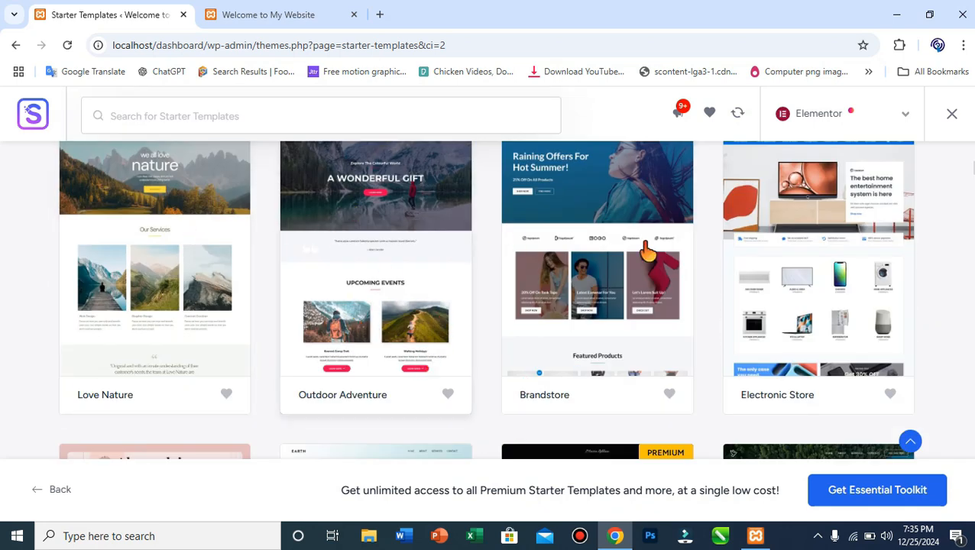
{"action": "scroll", "coordinate": [747, 367], "scroll_direction": "down", "scroll_amount": 3}
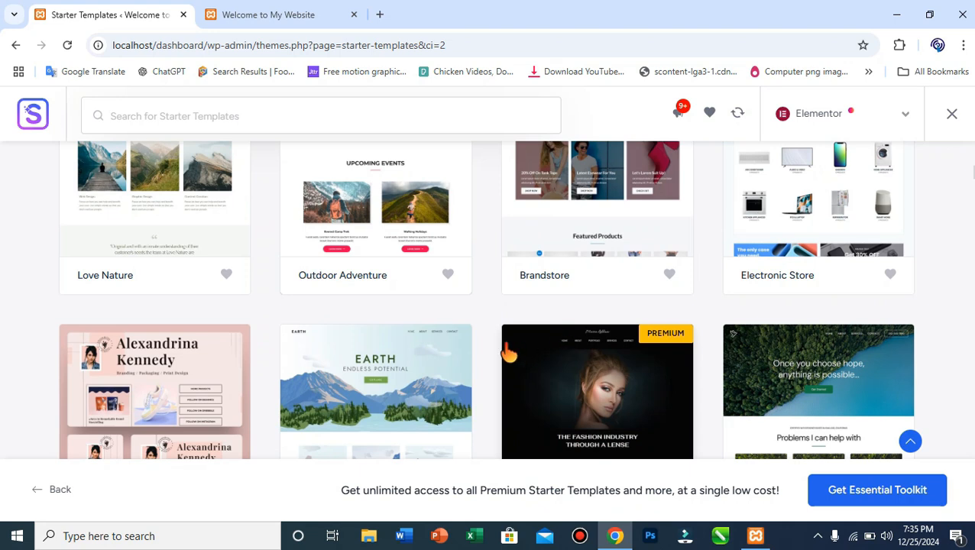
{"action": "scroll", "coordinate": [509, 353], "scroll_direction": "down", "scroll_amount": 8}
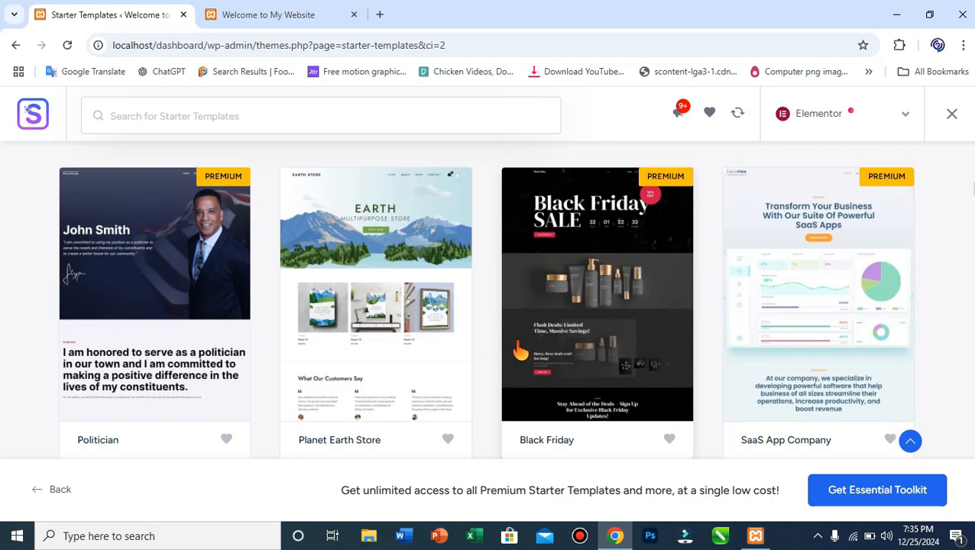
{"action": "scroll", "coordinate": [520, 350], "scroll_direction": "down", "scroll_amount": 1}
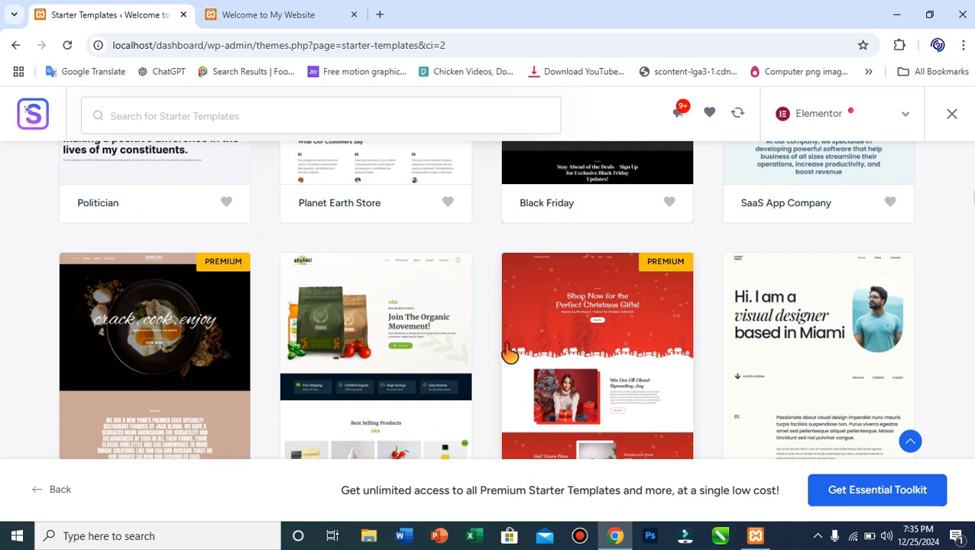
{"action": "scroll", "coordinate": [454, 364], "scroll_direction": "down", "scroll_amount": 2}
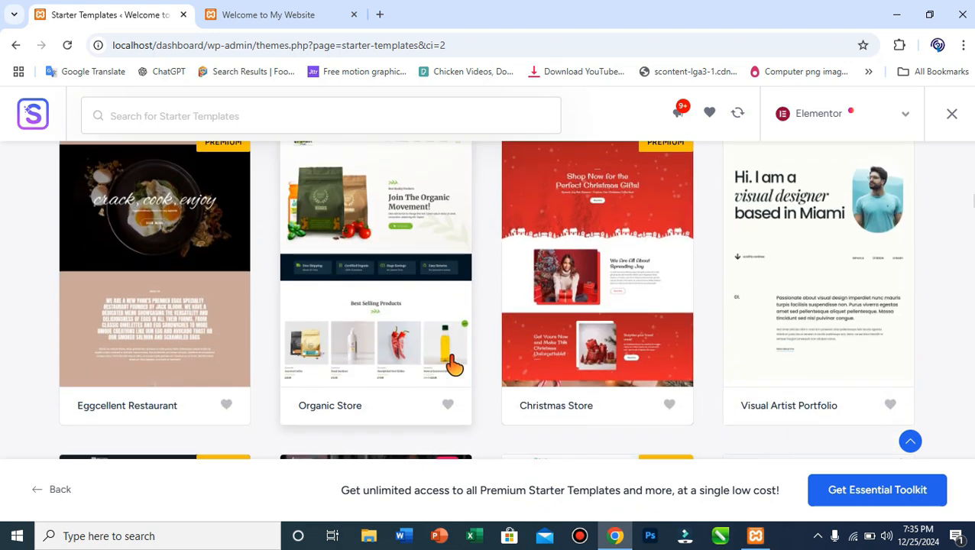
{"action": "scroll", "coordinate": [436, 331], "scroll_direction": "down", "scroll_amount": 4}
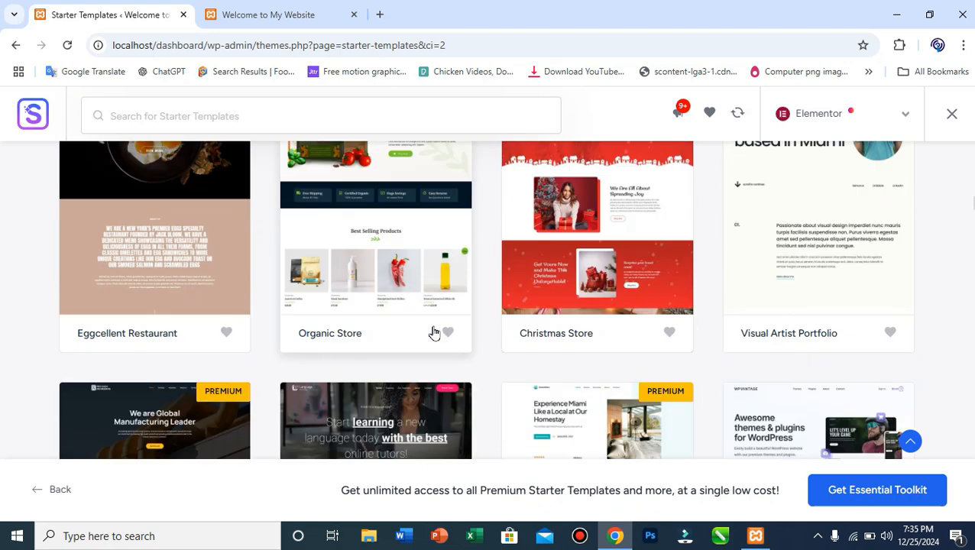
{"action": "scroll", "coordinate": [466, 372], "scroll_direction": "up", "scroll_amount": 2}
{"action": "scroll", "coordinate": [459, 367], "scroll_direction": "up", "scroll_amount": 2}
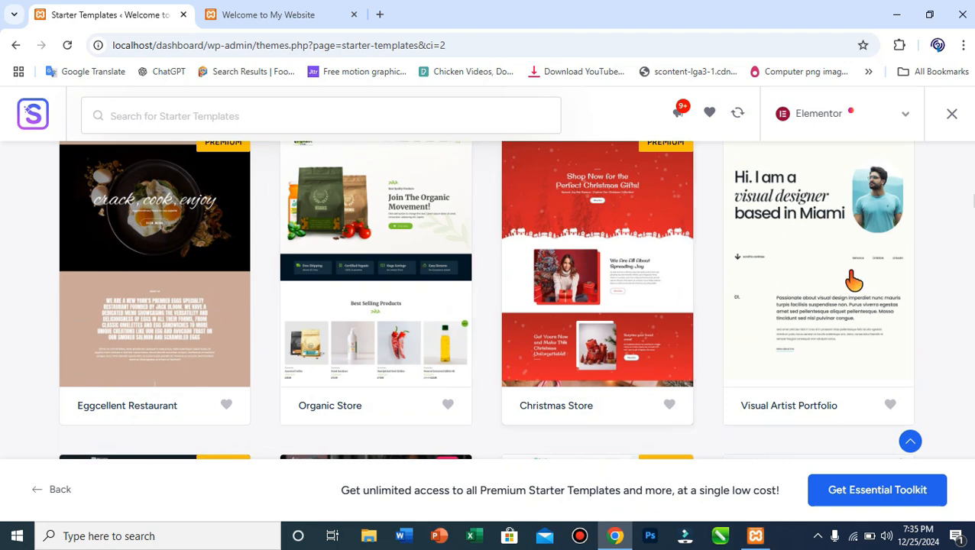
{"action": "scroll", "coordinate": [325, 292], "scroll_direction": "up", "scroll_amount": 1}
{"action": "scroll", "coordinate": [329, 289], "scroll_direction": "up", "scroll_amount": 2}
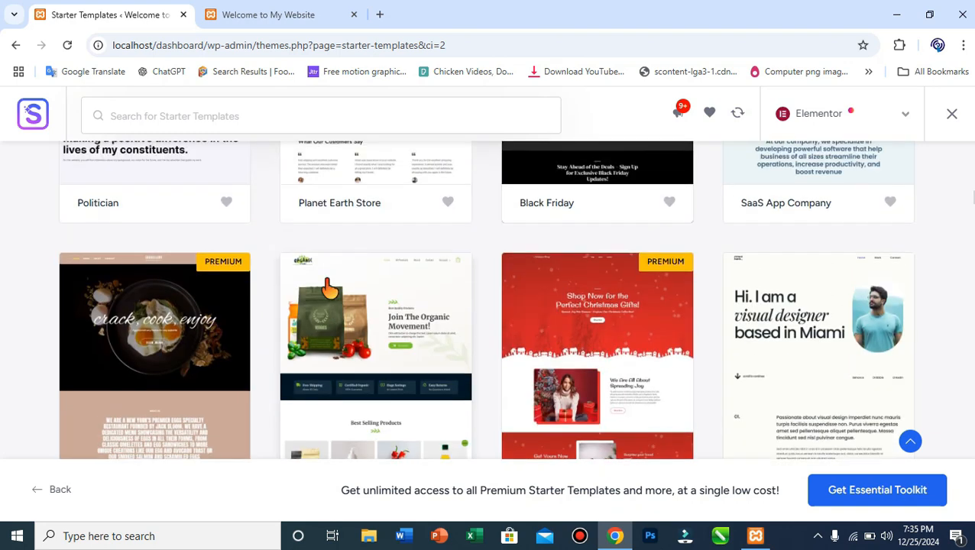
{"action": "scroll", "coordinate": [329, 289], "scroll_direction": "down", "scroll_amount": 4}
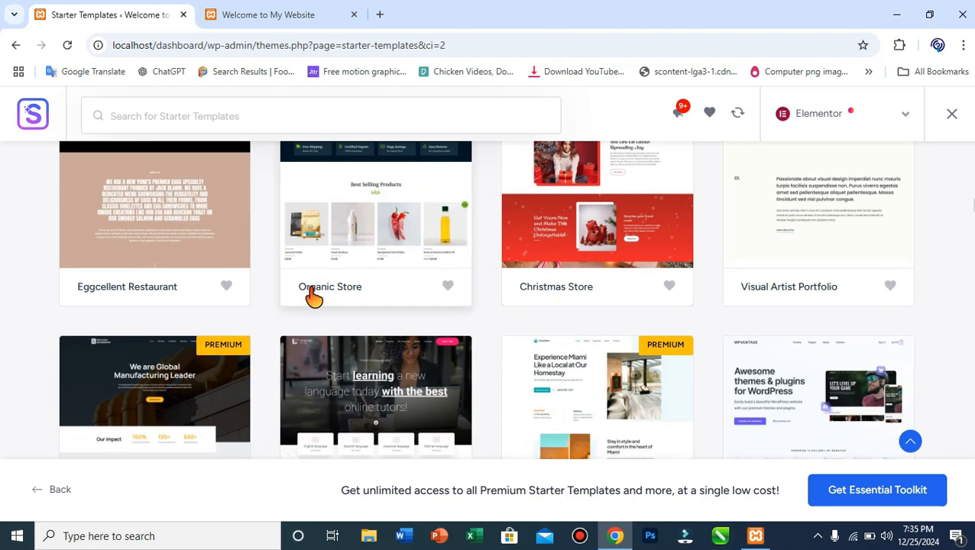
{"action": "left_click", "coordinate": [251, 18]}
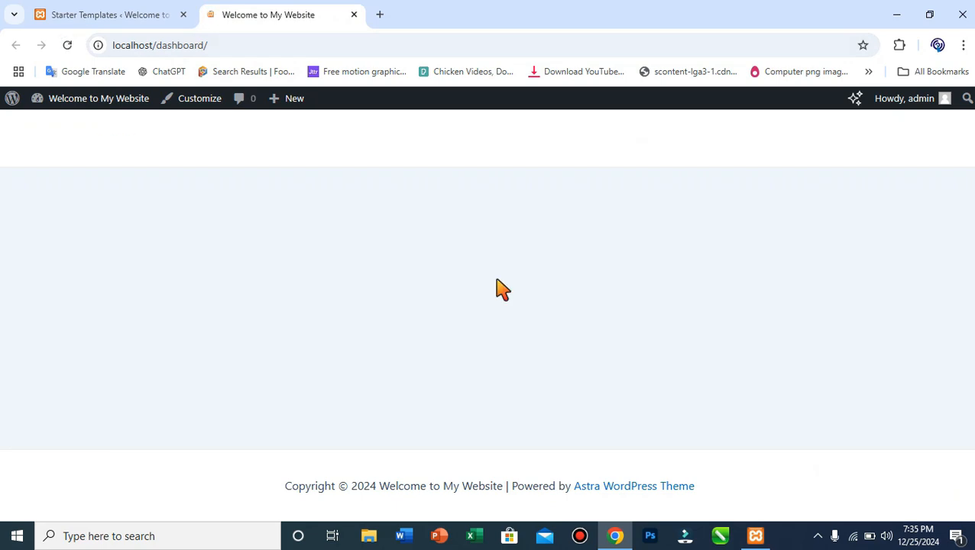
{"action": "left_click", "coordinate": [136, 9]}
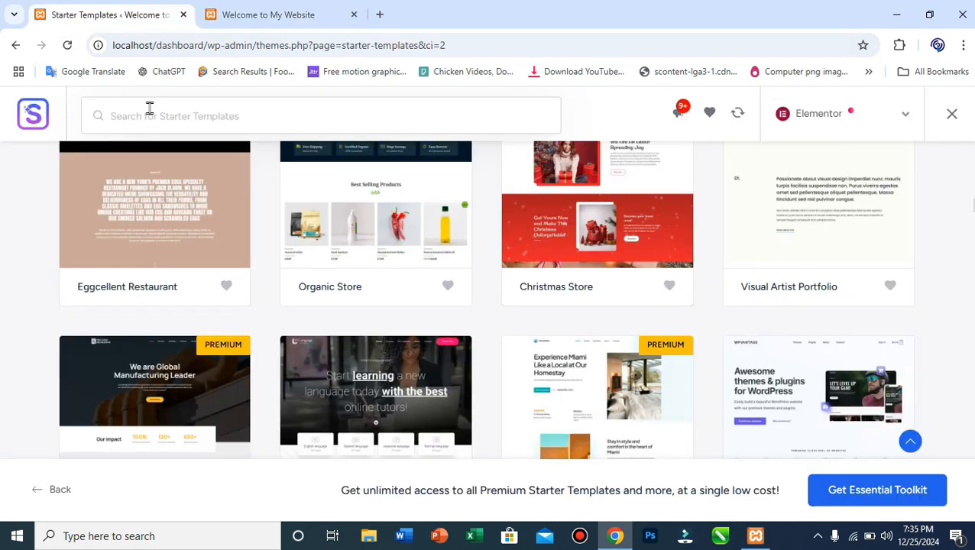
{"action": "scroll", "coordinate": [399, 366], "scroll_direction": "up", "scroll_amount": 4}
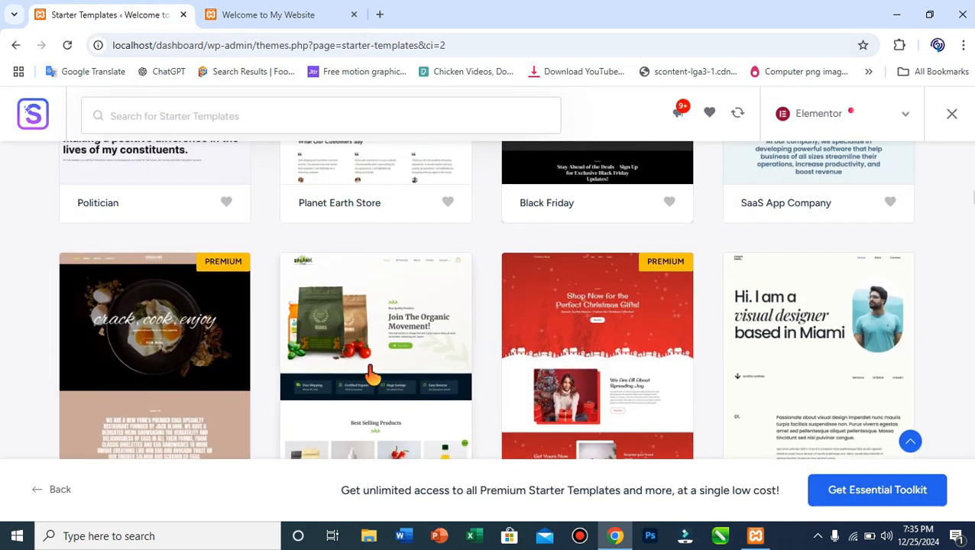
Choose the Organic Store template and keep its original fonts and colours.
{"action": "left_click", "coordinate": [372, 374]}
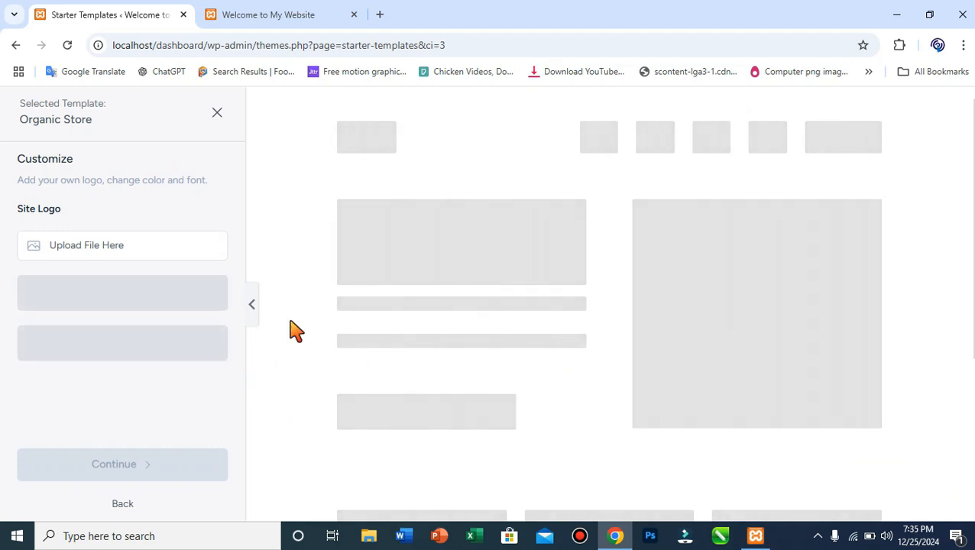
{"action": "scroll", "coordinate": [279, 337], "scroll_direction": "down", "scroll_amount": 3}
{"action": "scroll", "coordinate": [176, 390], "scroll_direction": "down", "scroll_amount": 2}
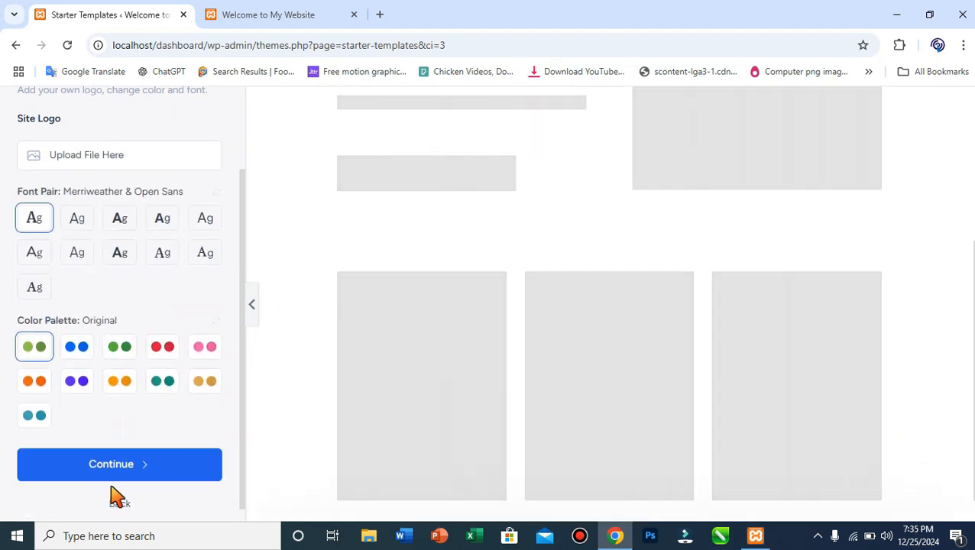
{"action": "left_click", "coordinate": [146, 480]}
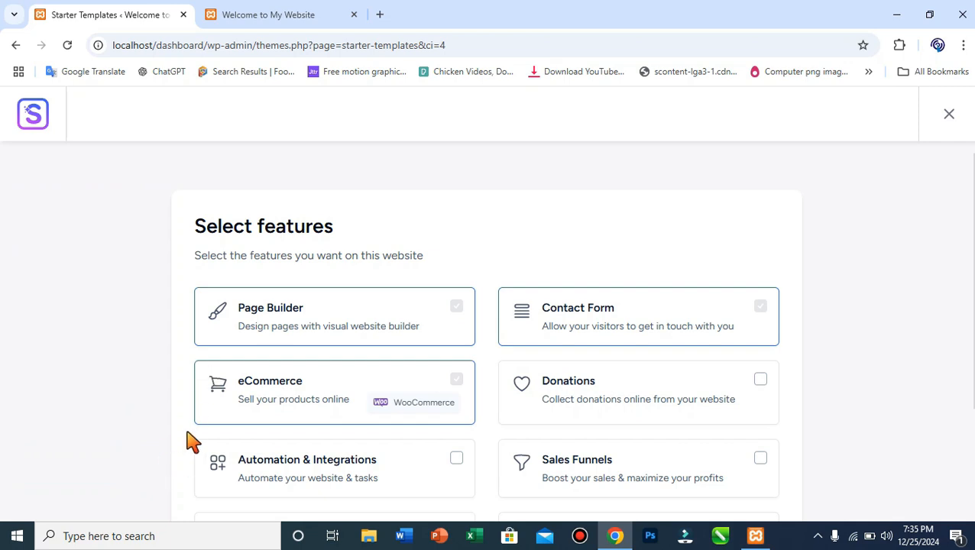
Keep the default Page Builder, Contact Form and eCommerce features and continue.
{"action": "scroll", "coordinate": [300, 399], "scroll_direction": "down", "scroll_amount": 1}
{"action": "scroll", "coordinate": [306, 409], "scroll_direction": "down", "scroll_amount": 2}
{"action": "scroll", "coordinate": [305, 367], "scroll_direction": "up", "scroll_amount": 3}
{"action": "scroll", "coordinate": [644, 330], "scroll_direction": "down", "scroll_amount": 3}
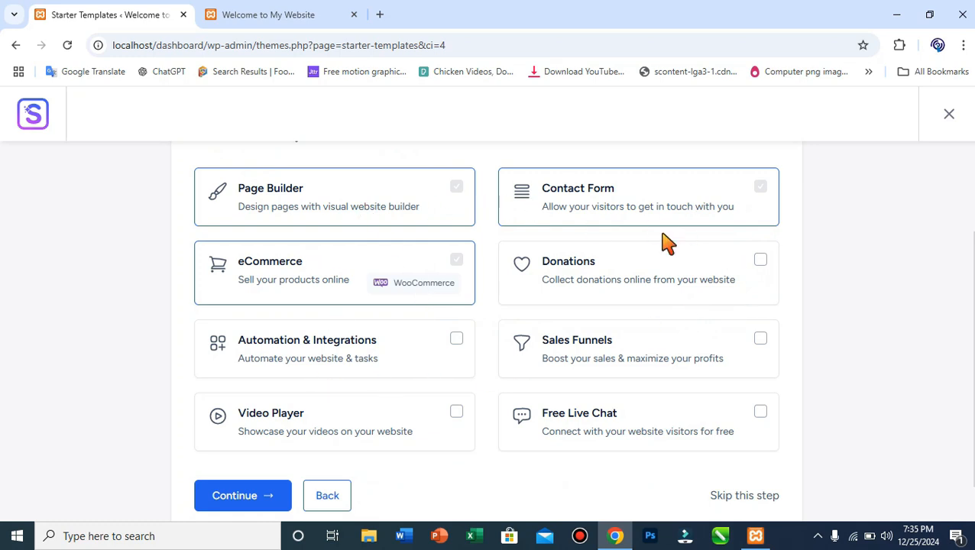
{"action": "scroll", "coordinate": [352, 420], "scroll_direction": "down", "scroll_amount": 1}
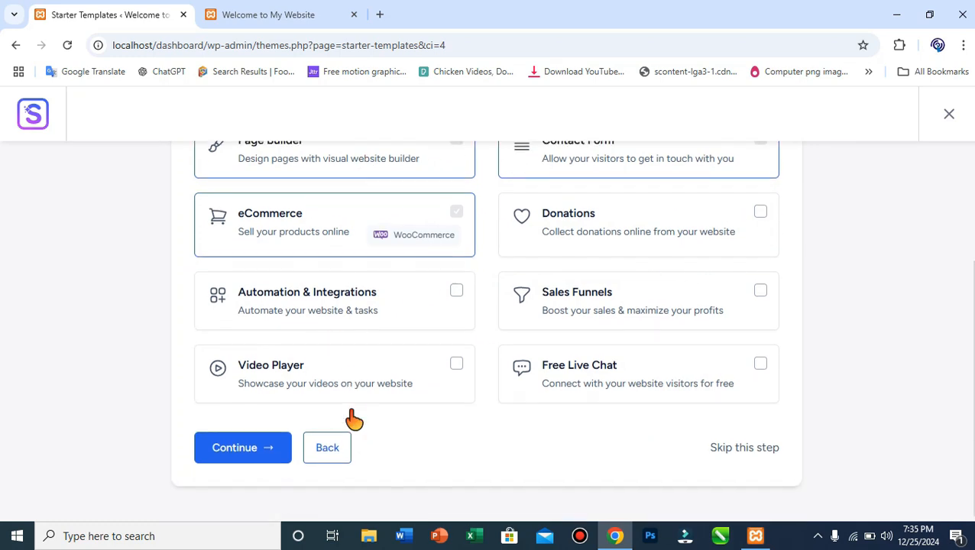
{"action": "left_click", "coordinate": [244, 446]}
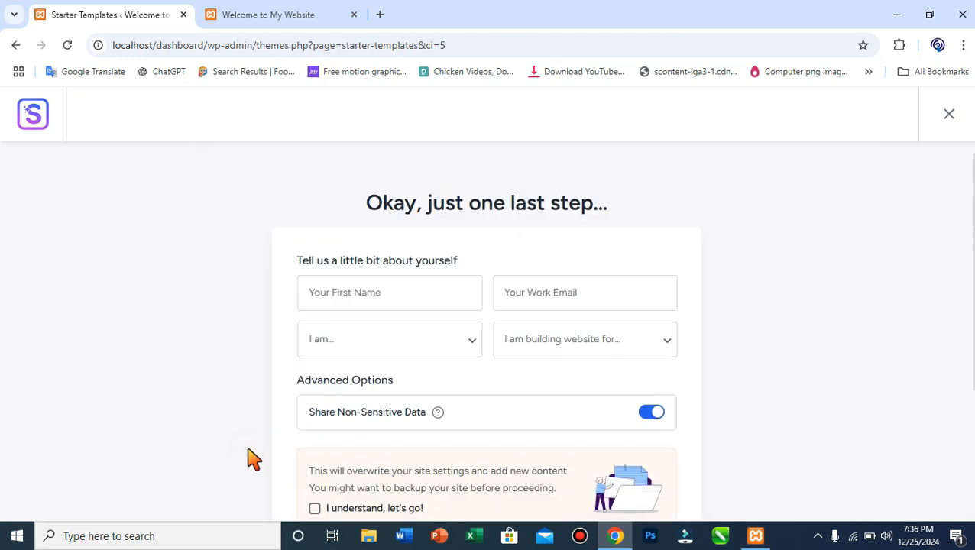
Tick 'I understand, let's go!' and choose 'Submit & Build My Website' to start the Organic Store build.
{"action": "left_click", "coordinate": [346, 298]}
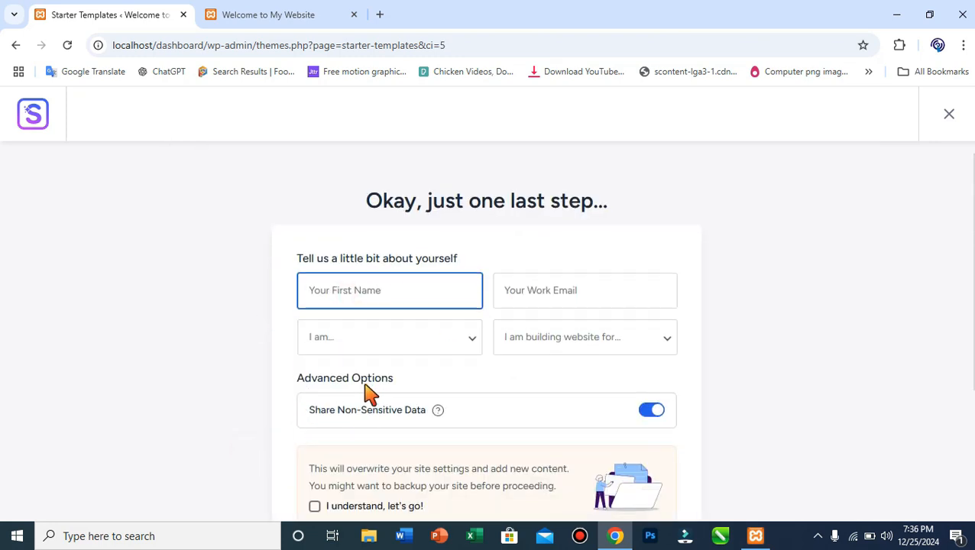
{"action": "scroll", "coordinate": [370, 393], "scroll_direction": "down", "scroll_amount": 3}
{"action": "left_click", "coordinate": [315, 294]}
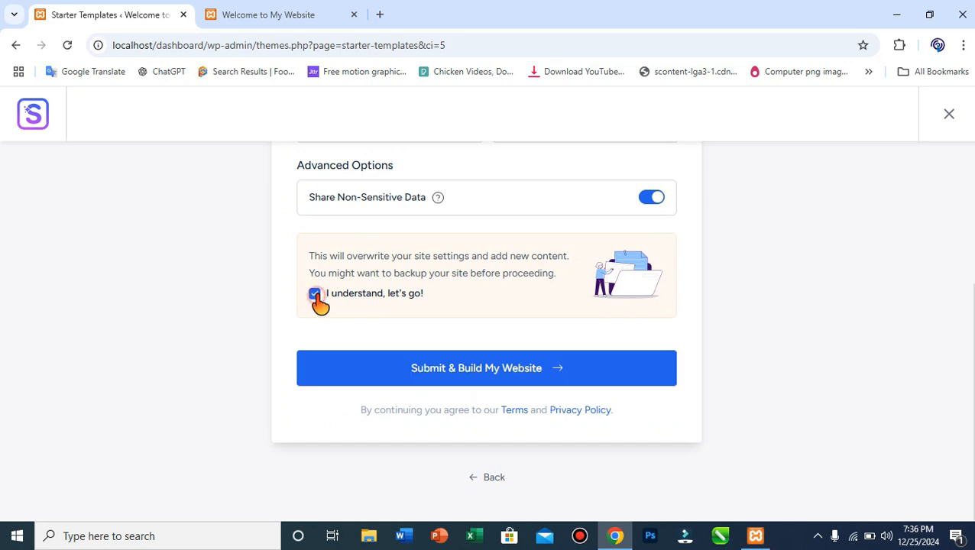
{"action": "left_click", "coordinate": [404, 377]}
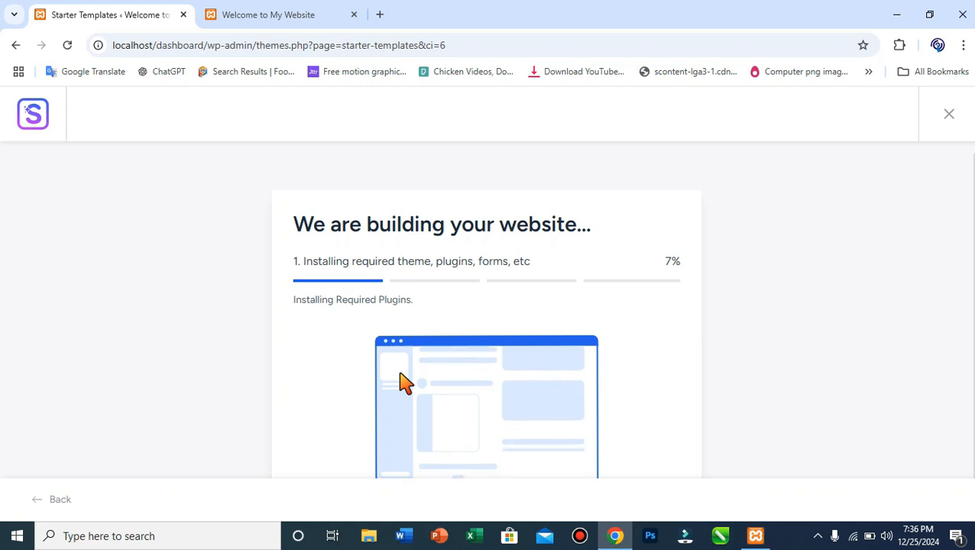
Wait for the build to reach 100%, then reload the 'Welcome to My Website' tab.
{"action": "left_click", "coordinate": [221, 16]}
{"action": "left_click", "coordinate": [82, 13]}
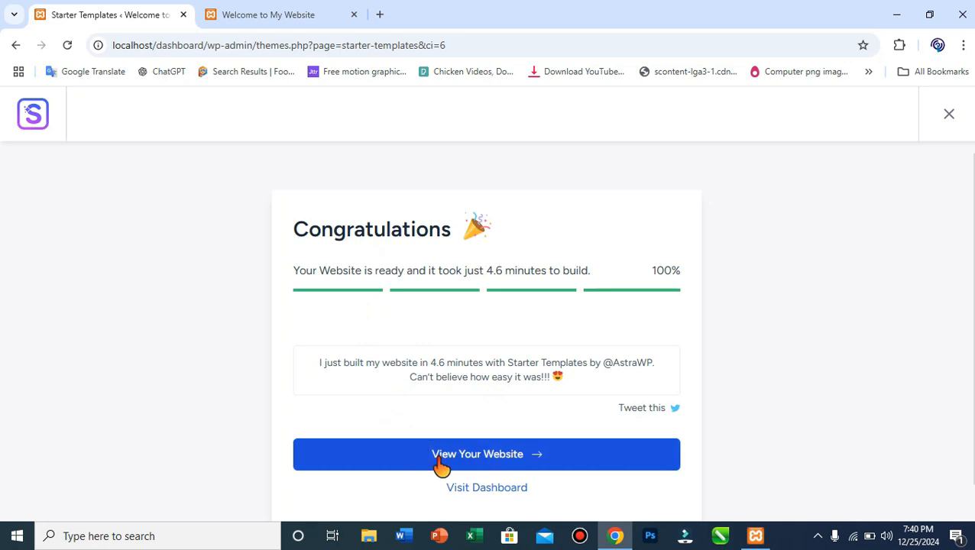
{"action": "left_click", "coordinate": [297, 6]}
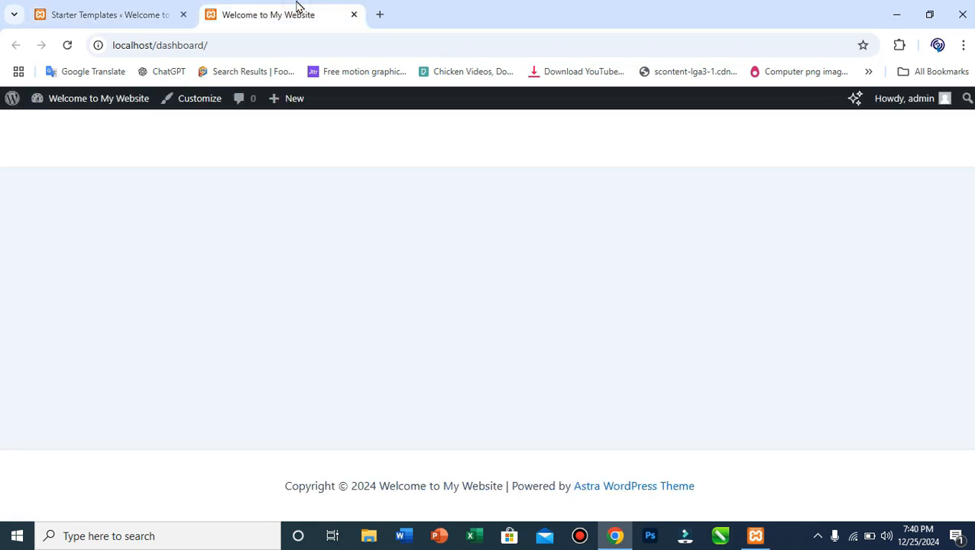
{"action": "left_click", "coordinate": [67, 45]}
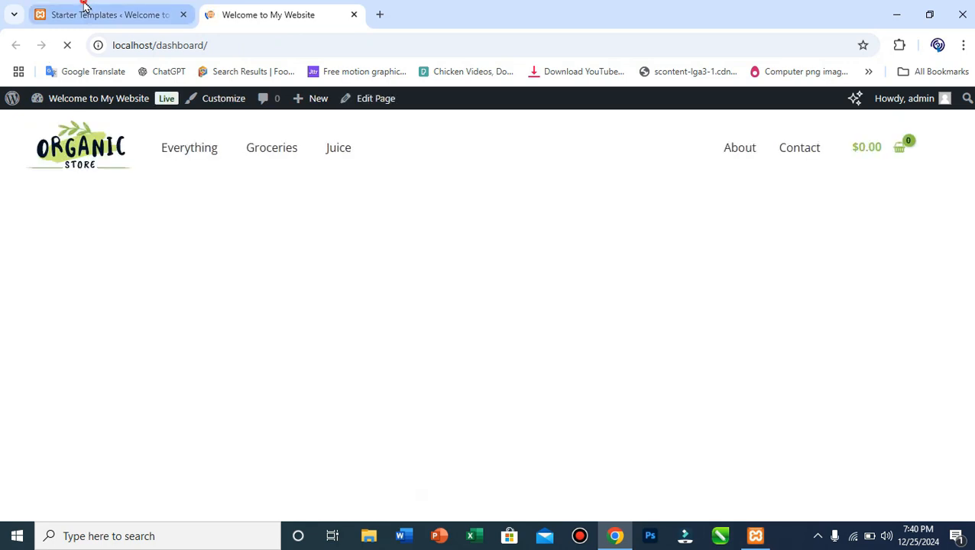
{"action": "left_click", "coordinate": [85, 6]}
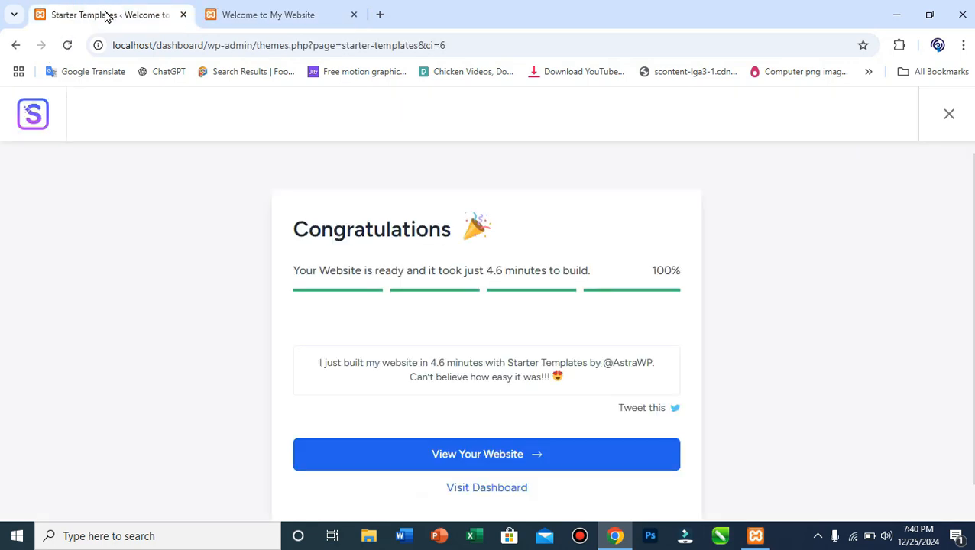
Open the finished site with 'View Your Website' from the Congratulations page.
{"action": "left_click", "coordinate": [287, 6]}
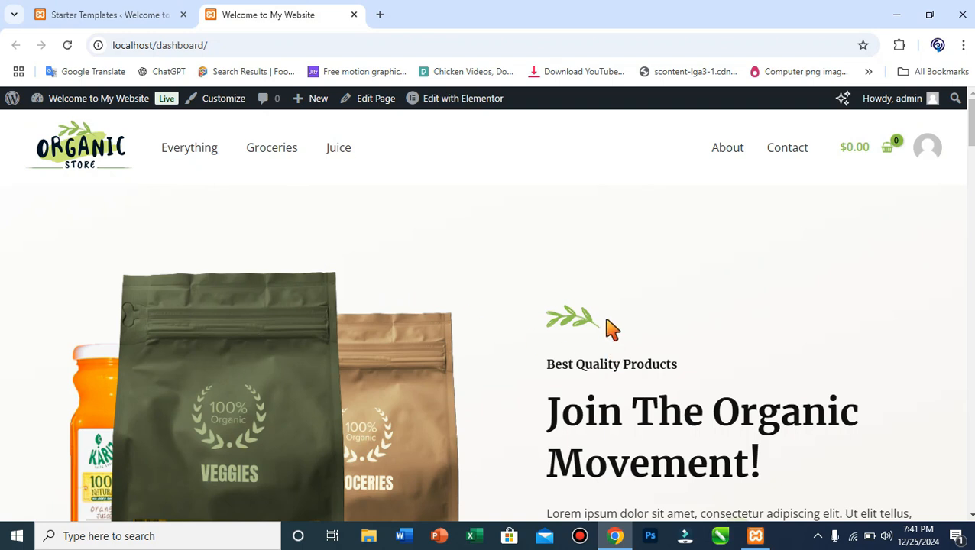
{"action": "left_click", "coordinate": [162, 6]}
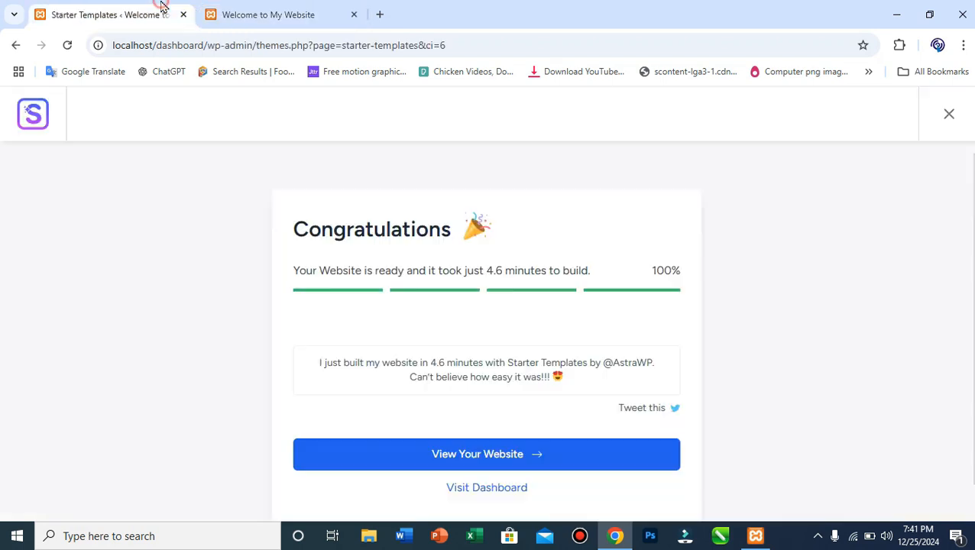
{"action": "left_click", "coordinate": [428, 462]}
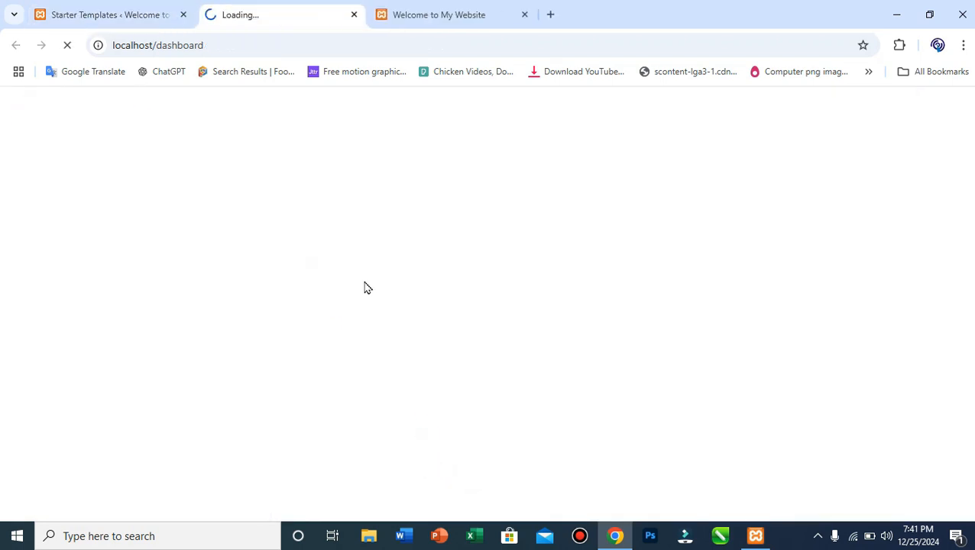
{"action": "left_click", "coordinate": [414, 8]}
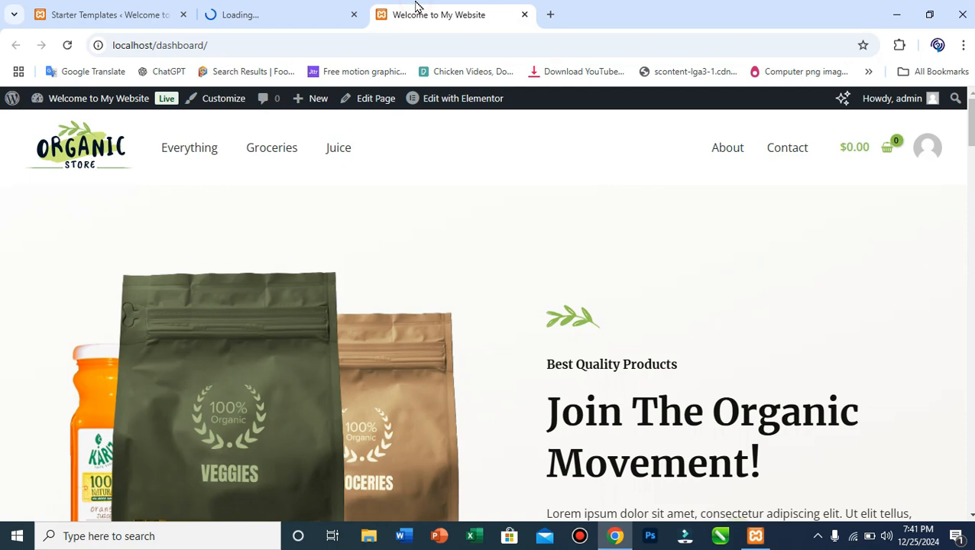
{"action": "left_click", "coordinate": [225, 6]}
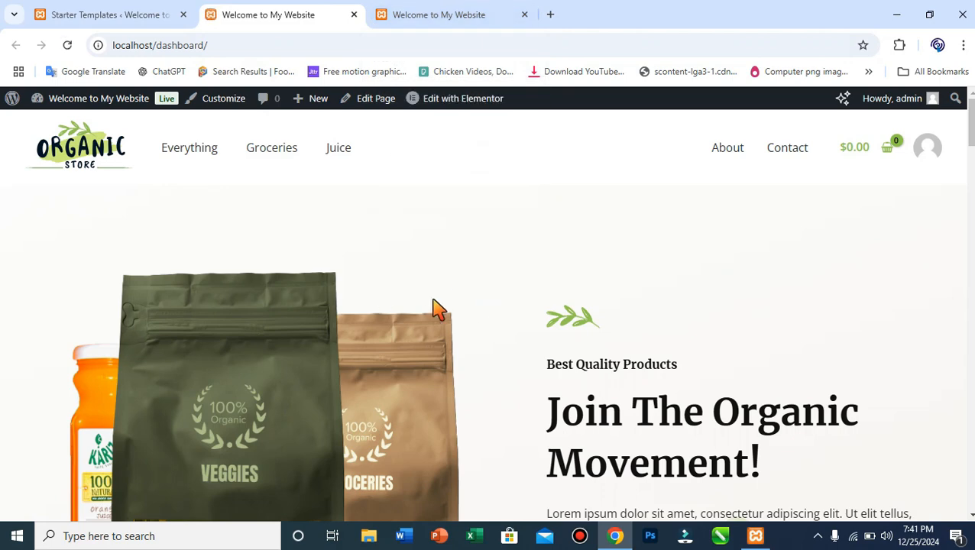
Scroll the homepage from the 'Join The Organic Movement!' hero through products, deals and brands to the footer and back.
{"action": "scroll", "coordinate": [435, 311], "scroll_direction": "down", "scroll_amount": 15}
{"action": "scroll", "coordinate": [444, 290], "scroll_direction": "down", "scroll_amount": 20}
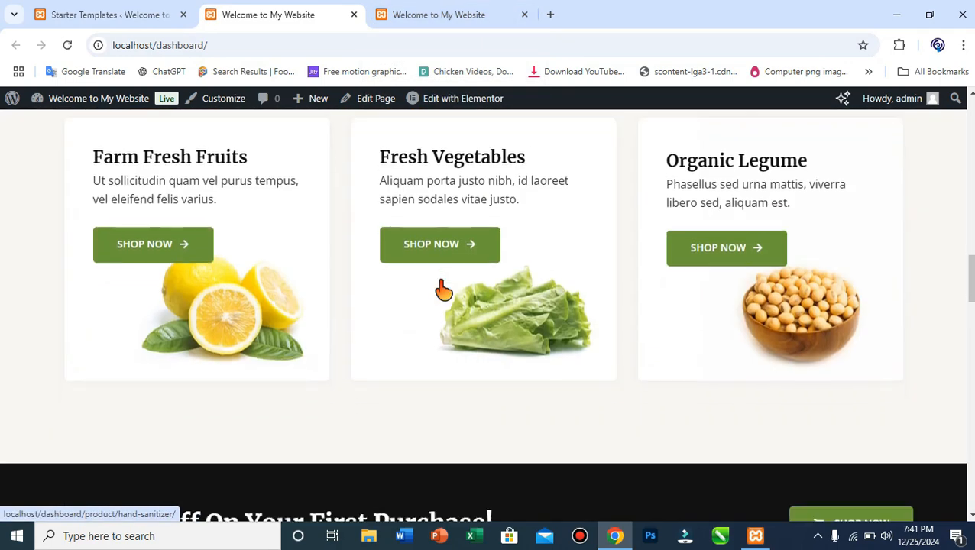
{"action": "scroll", "coordinate": [441, 287], "scroll_direction": "down", "scroll_amount": 5}
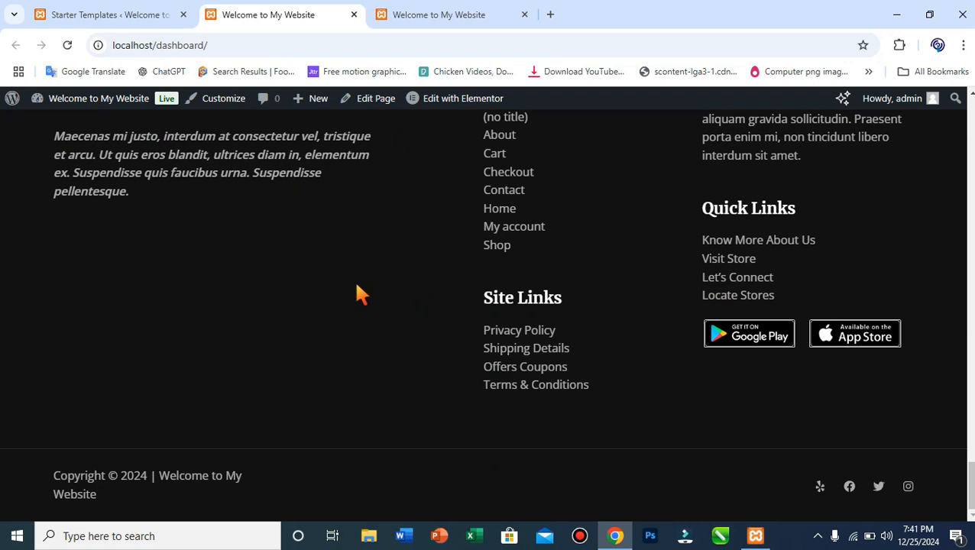
{"action": "scroll", "coordinate": [359, 295], "scroll_direction": "up", "scroll_amount": 20}
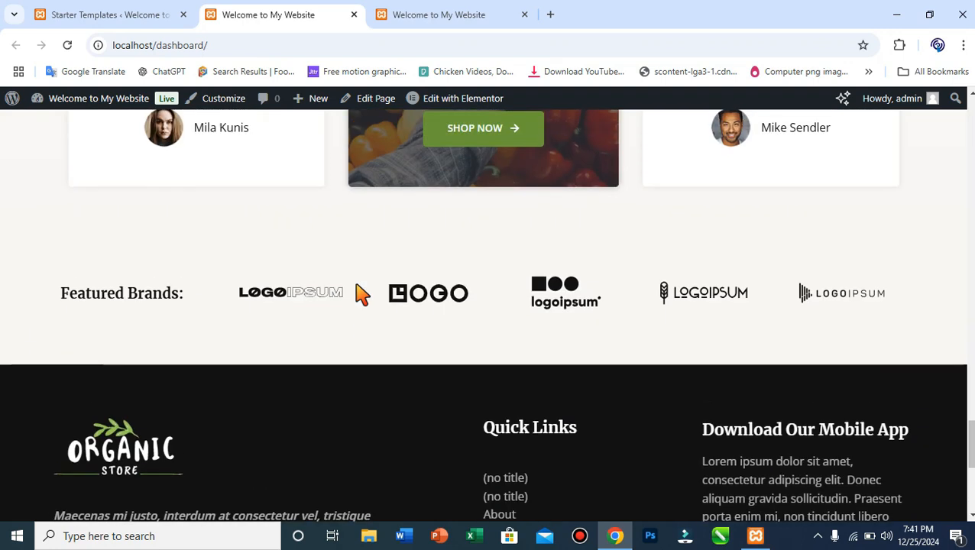
{"action": "scroll", "coordinate": [359, 294], "scroll_direction": "up", "scroll_amount": 10}
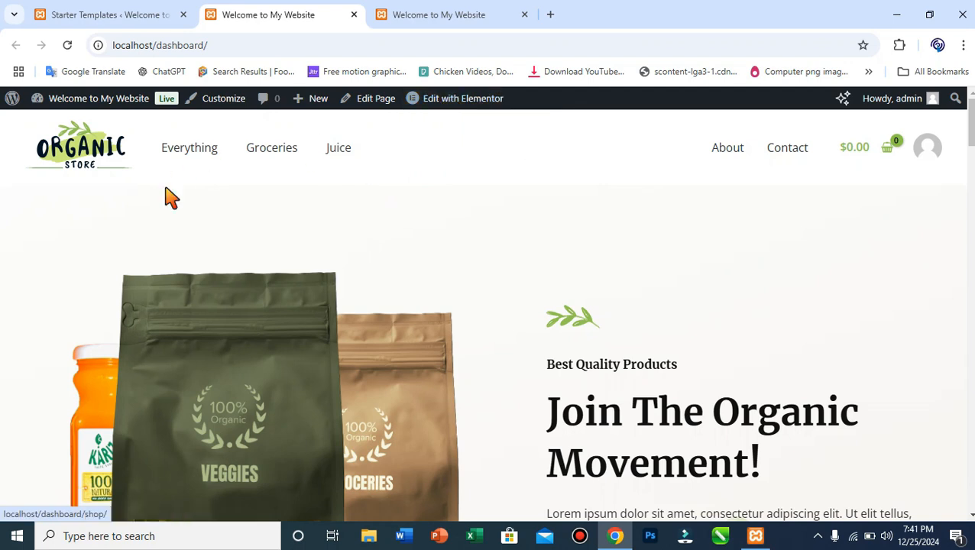
{"action": "mouse_move", "coordinate": [432, 105]}
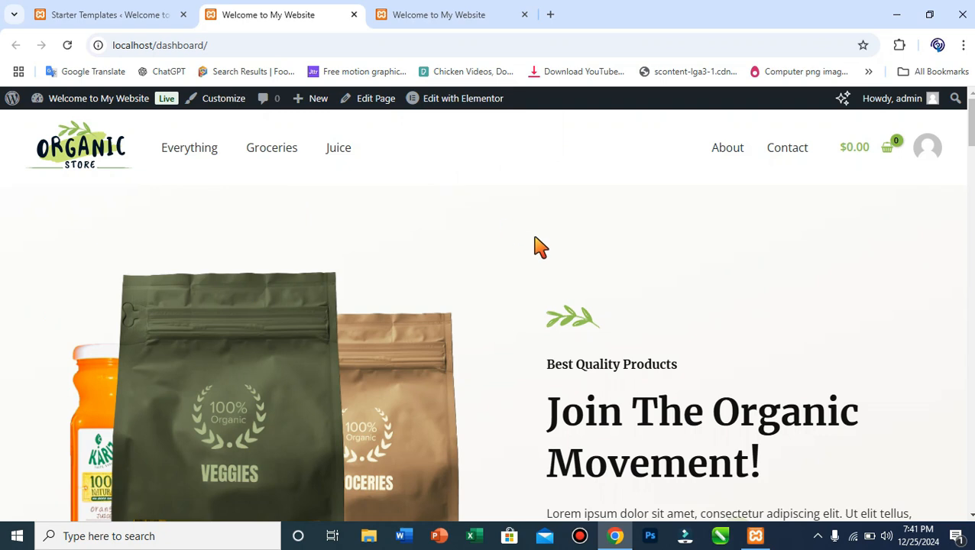
{"action": "scroll", "coordinate": [541, 246], "scroll_direction": "down", "scroll_amount": 15}
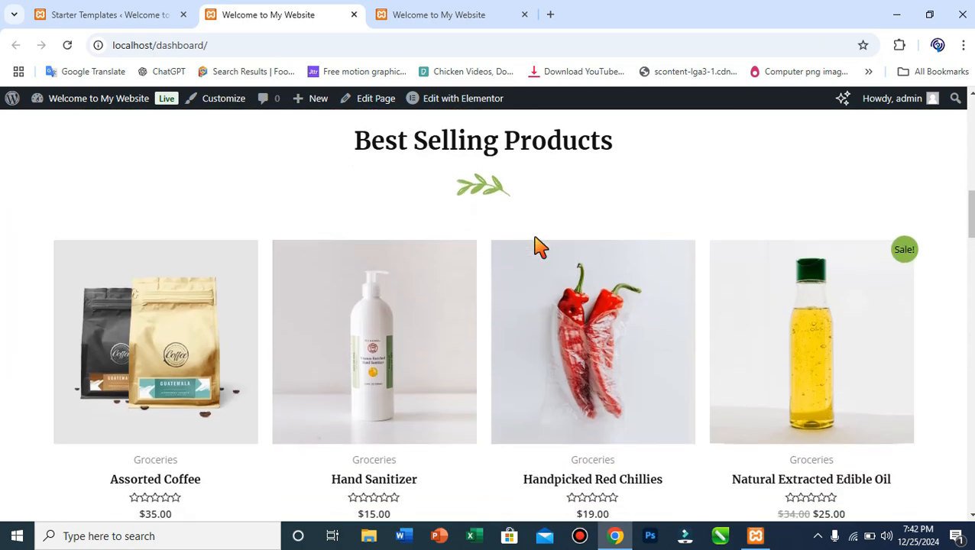
{"action": "scroll", "coordinate": [541, 246], "scroll_direction": "down", "scroll_amount": 15}
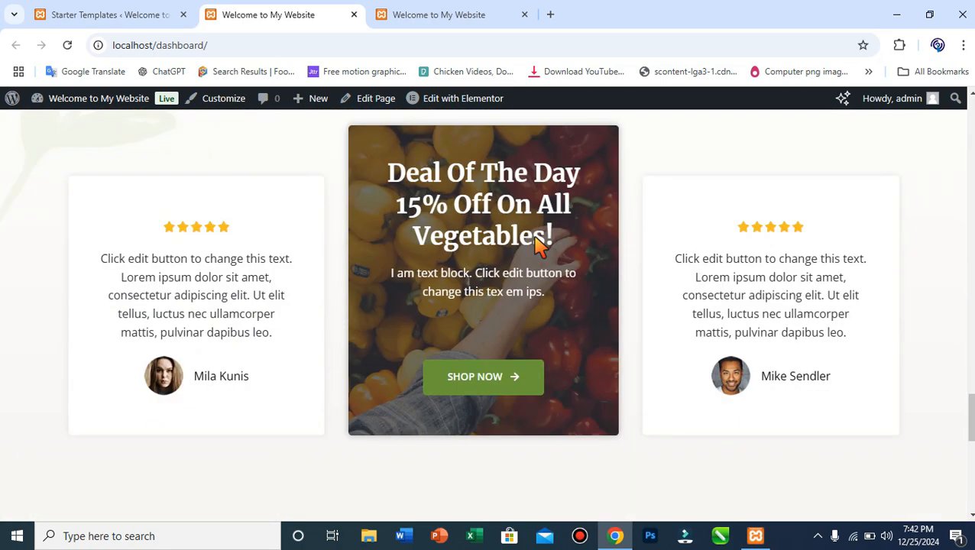
{"action": "scroll", "coordinate": [541, 246], "scroll_direction": "down", "scroll_amount": 3}
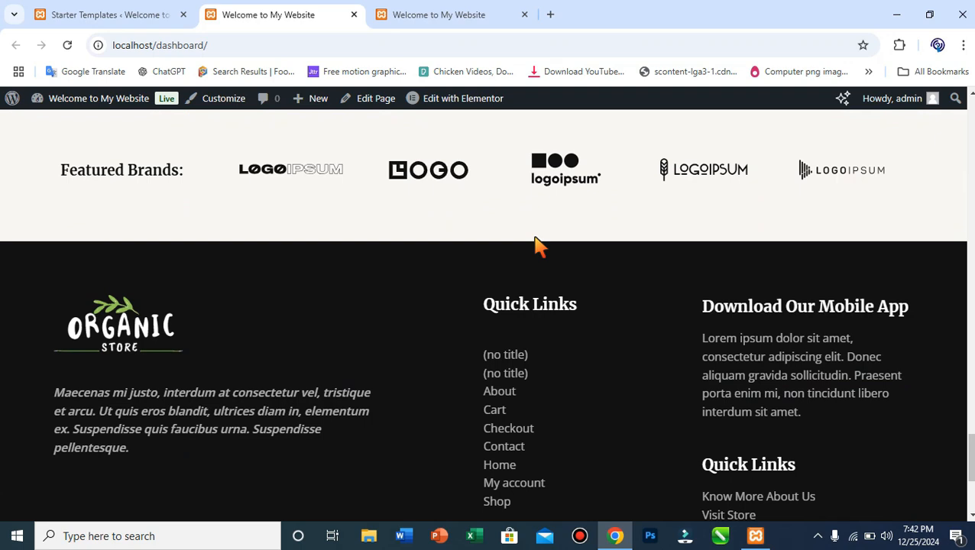
{"action": "scroll", "coordinate": [541, 246], "scroll_direction": "up", "scroll_amount": 15}
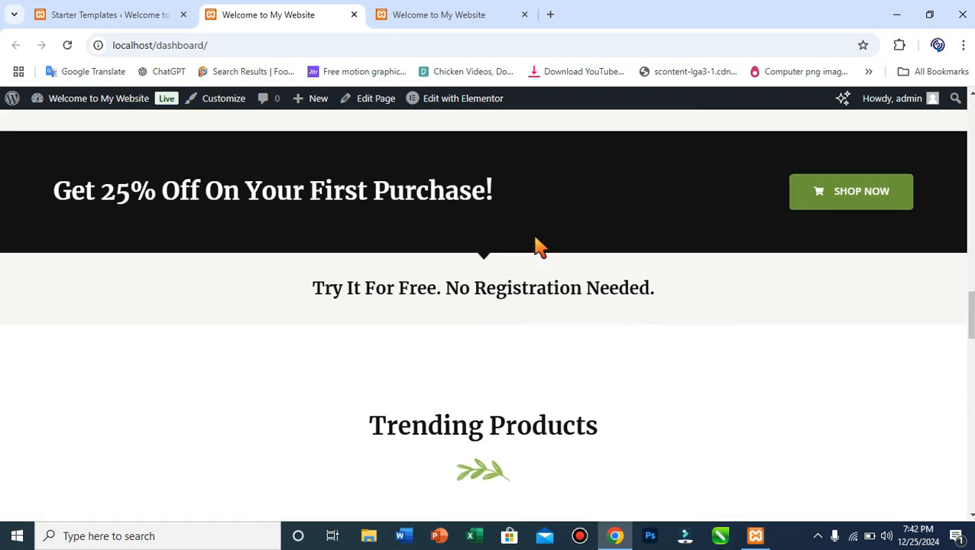
{"action": "scroll", "coordinate": [540, 246], "scroll_direction": "up", "scroll_amount": 15}
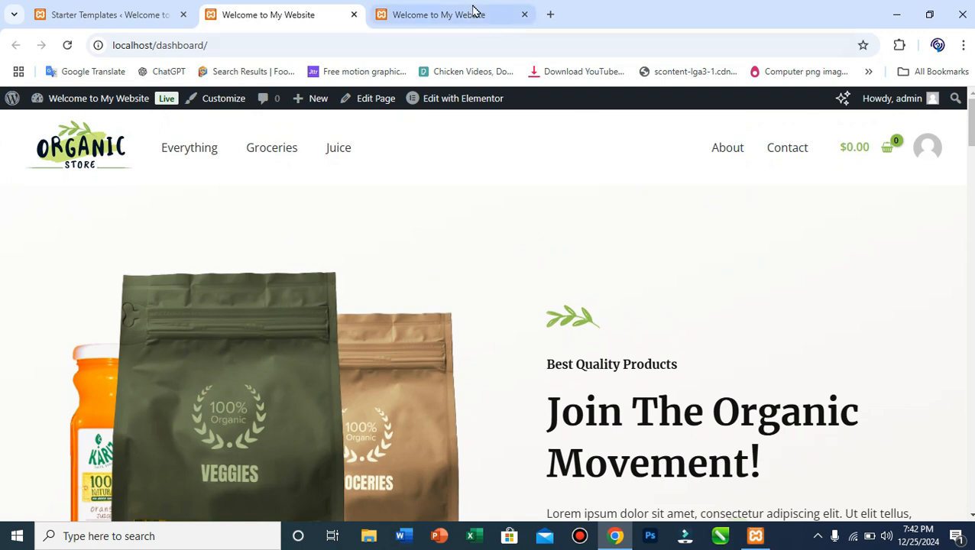
Toggle between the build completion tab and the Organic Store homepage tab.
{"action": "left_click", "coordinate": [142, 8]}
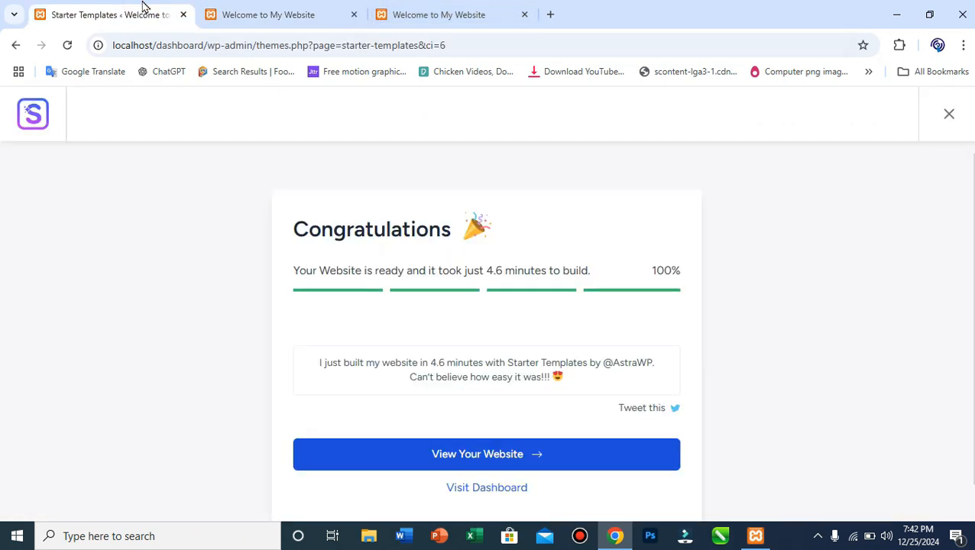
{"action": "left_click", "coordinate": [306, 11]}
{"action": "left_click", "coordinate": [115, 18]}
{"action": "left_click", "coordinate": [280, 8]}
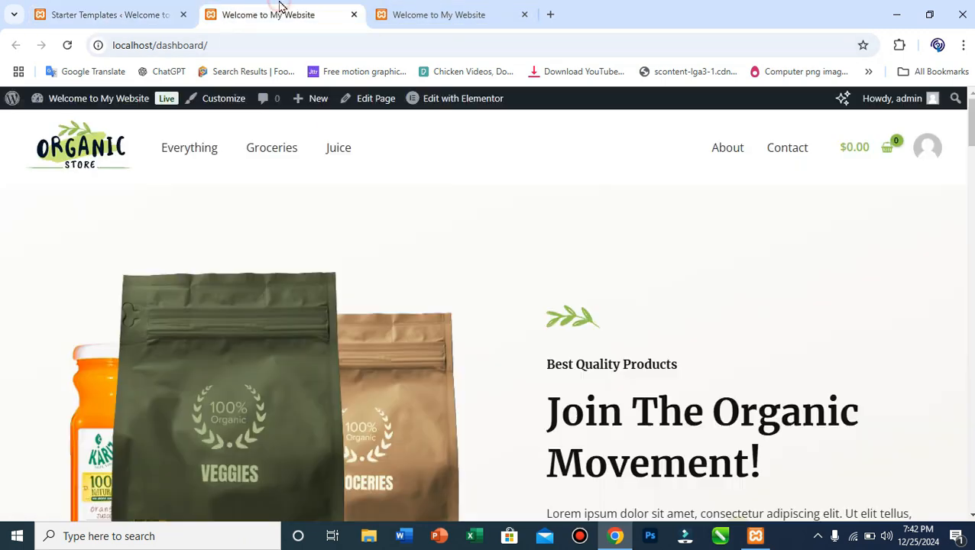